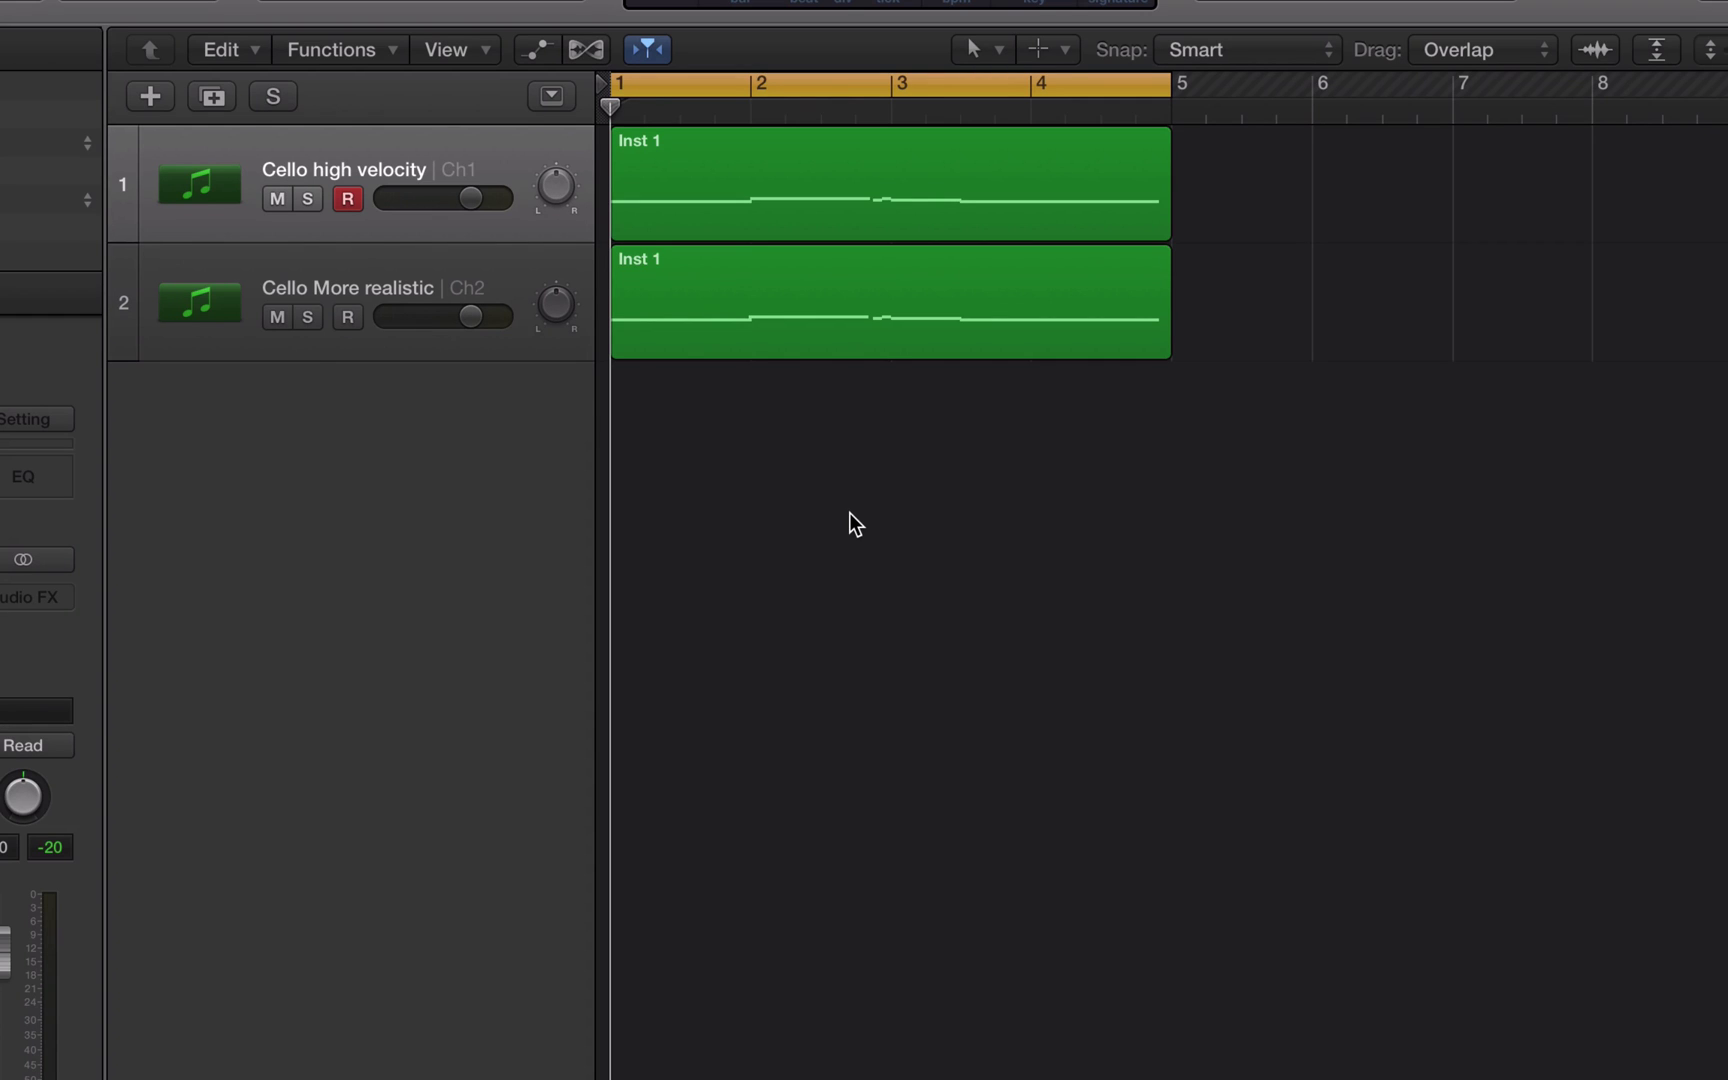
Step: Select the first cello region, then make Cello More realistic the active, record-armed track
left_click(454, 153)
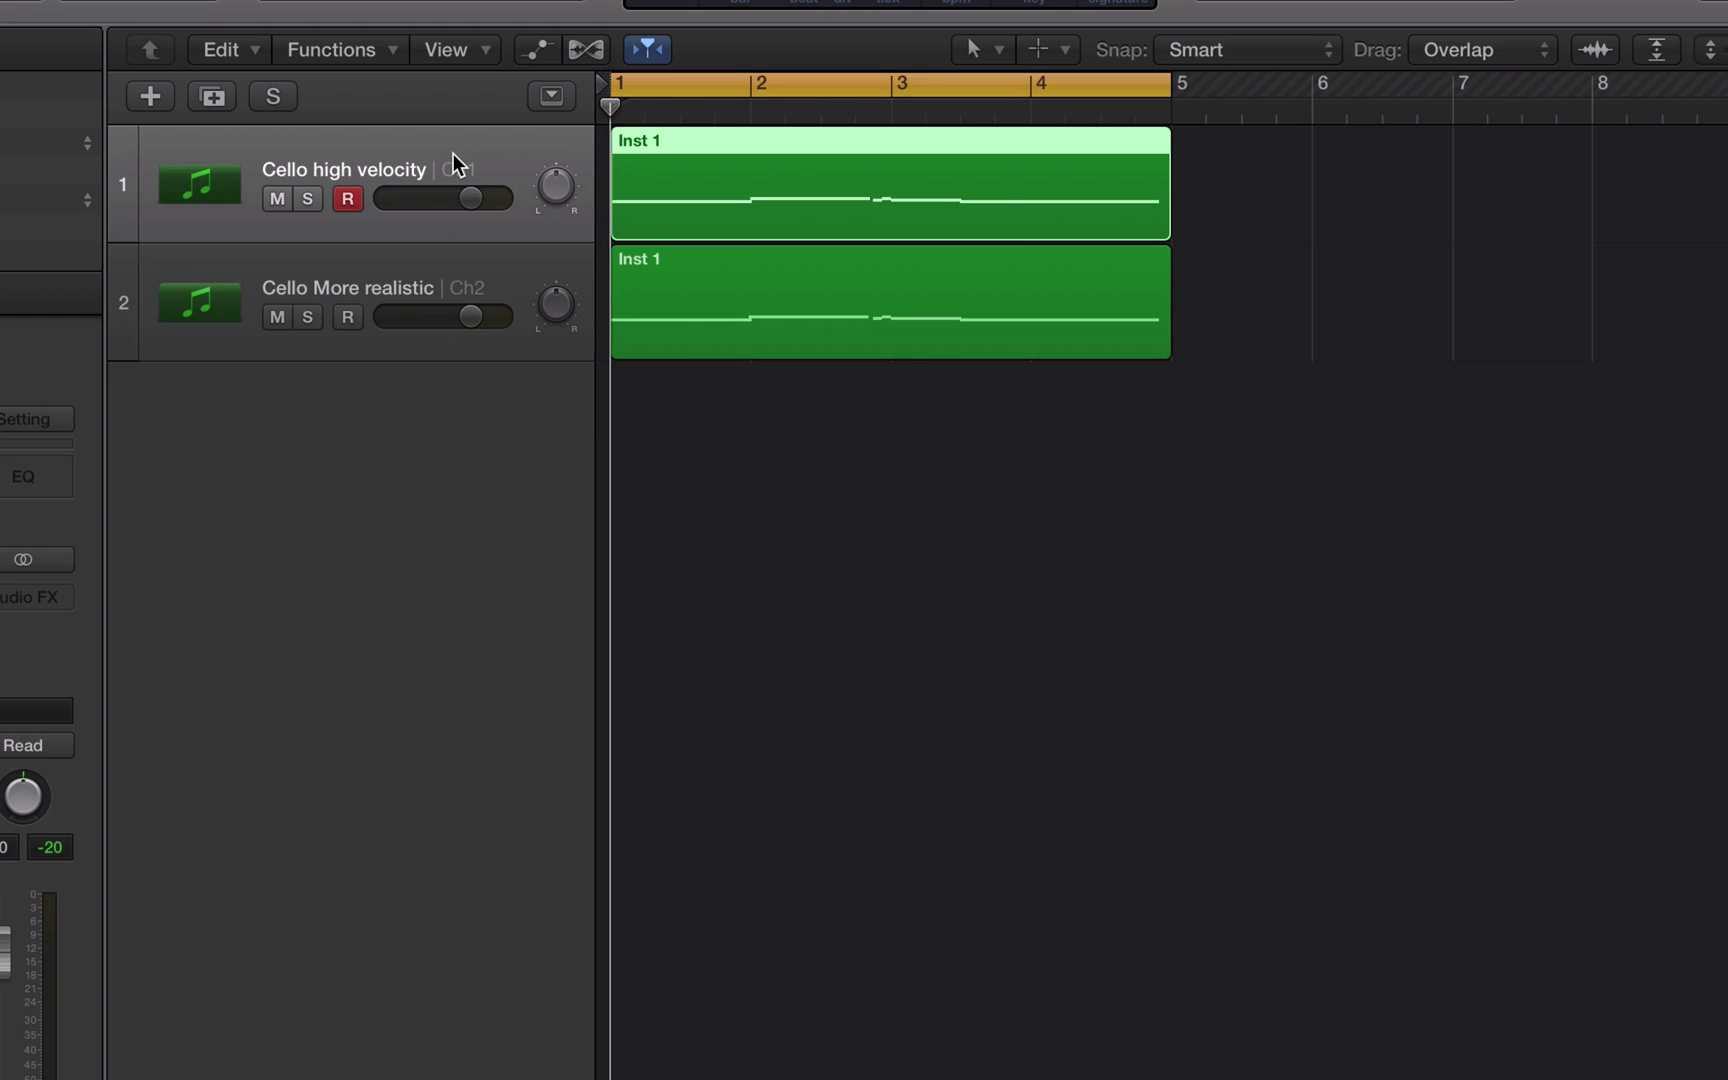
left_click(404, 296)
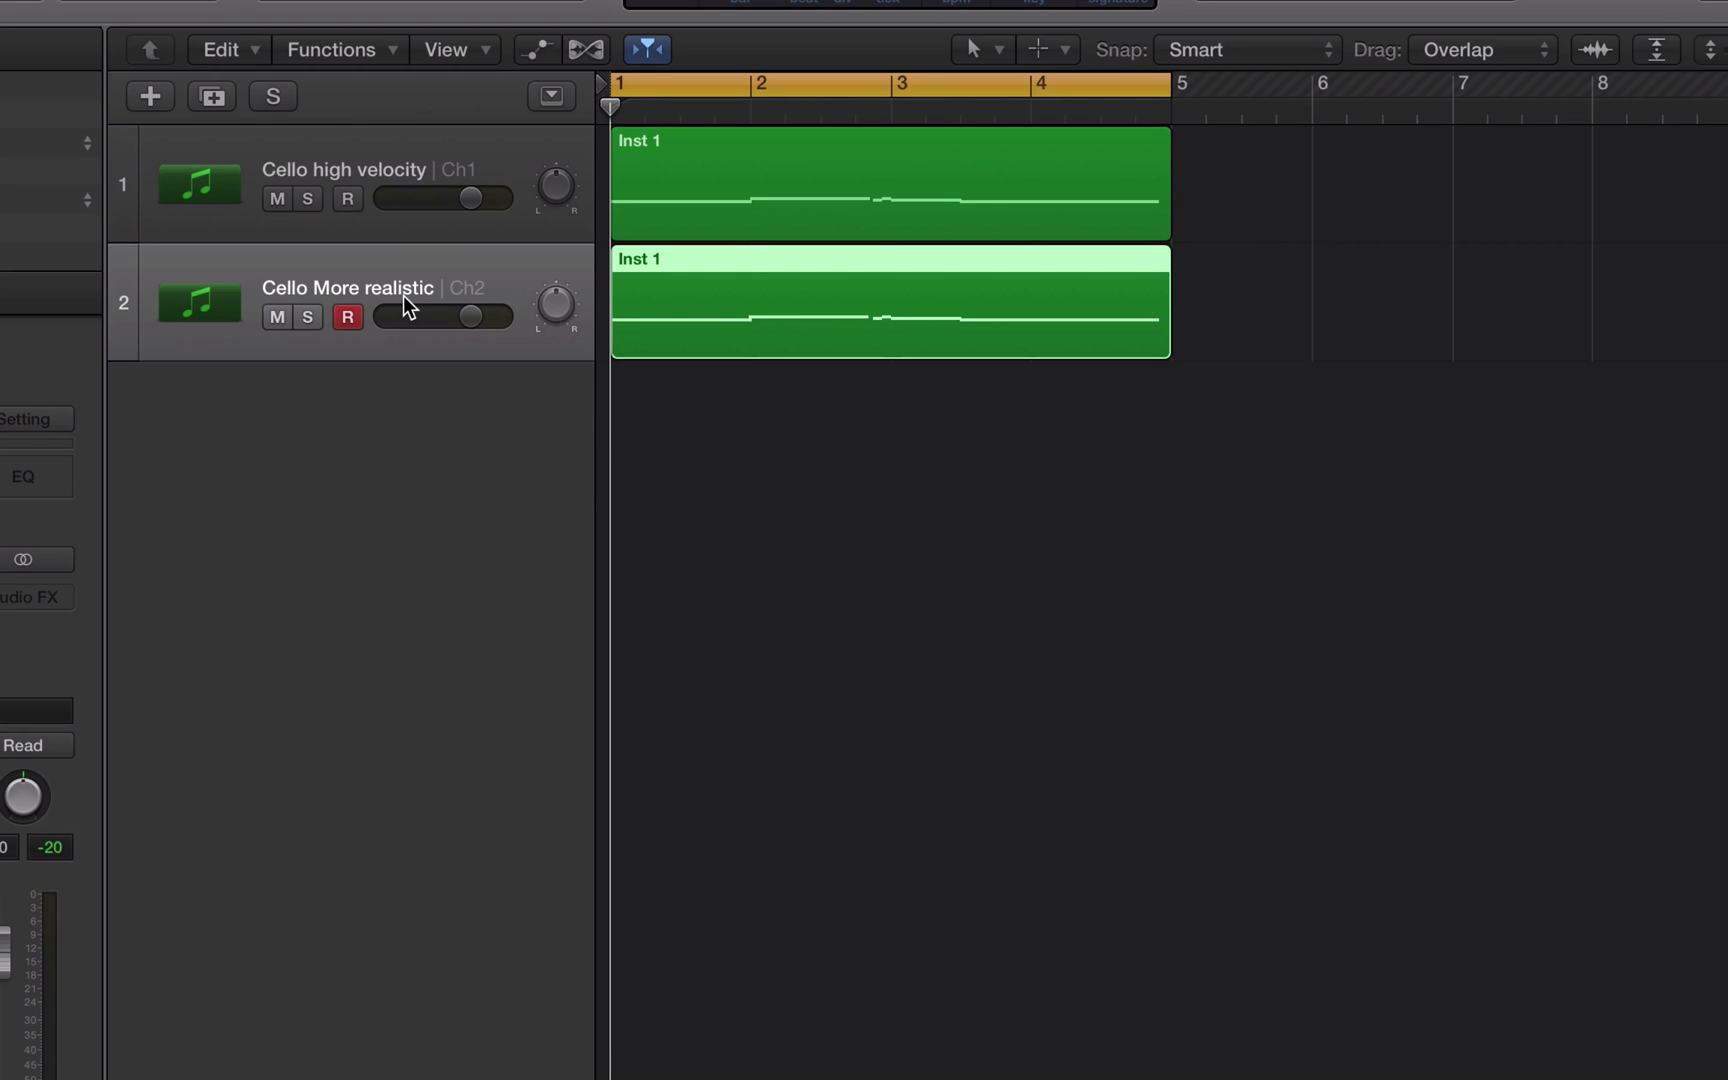
Step: Toggle the cello tracks' mute on and back off, then select track 2's Inst 1 region
left_click(328, 152)
left_click(278, 198, "alt")
left_click(278, 200, "alt")
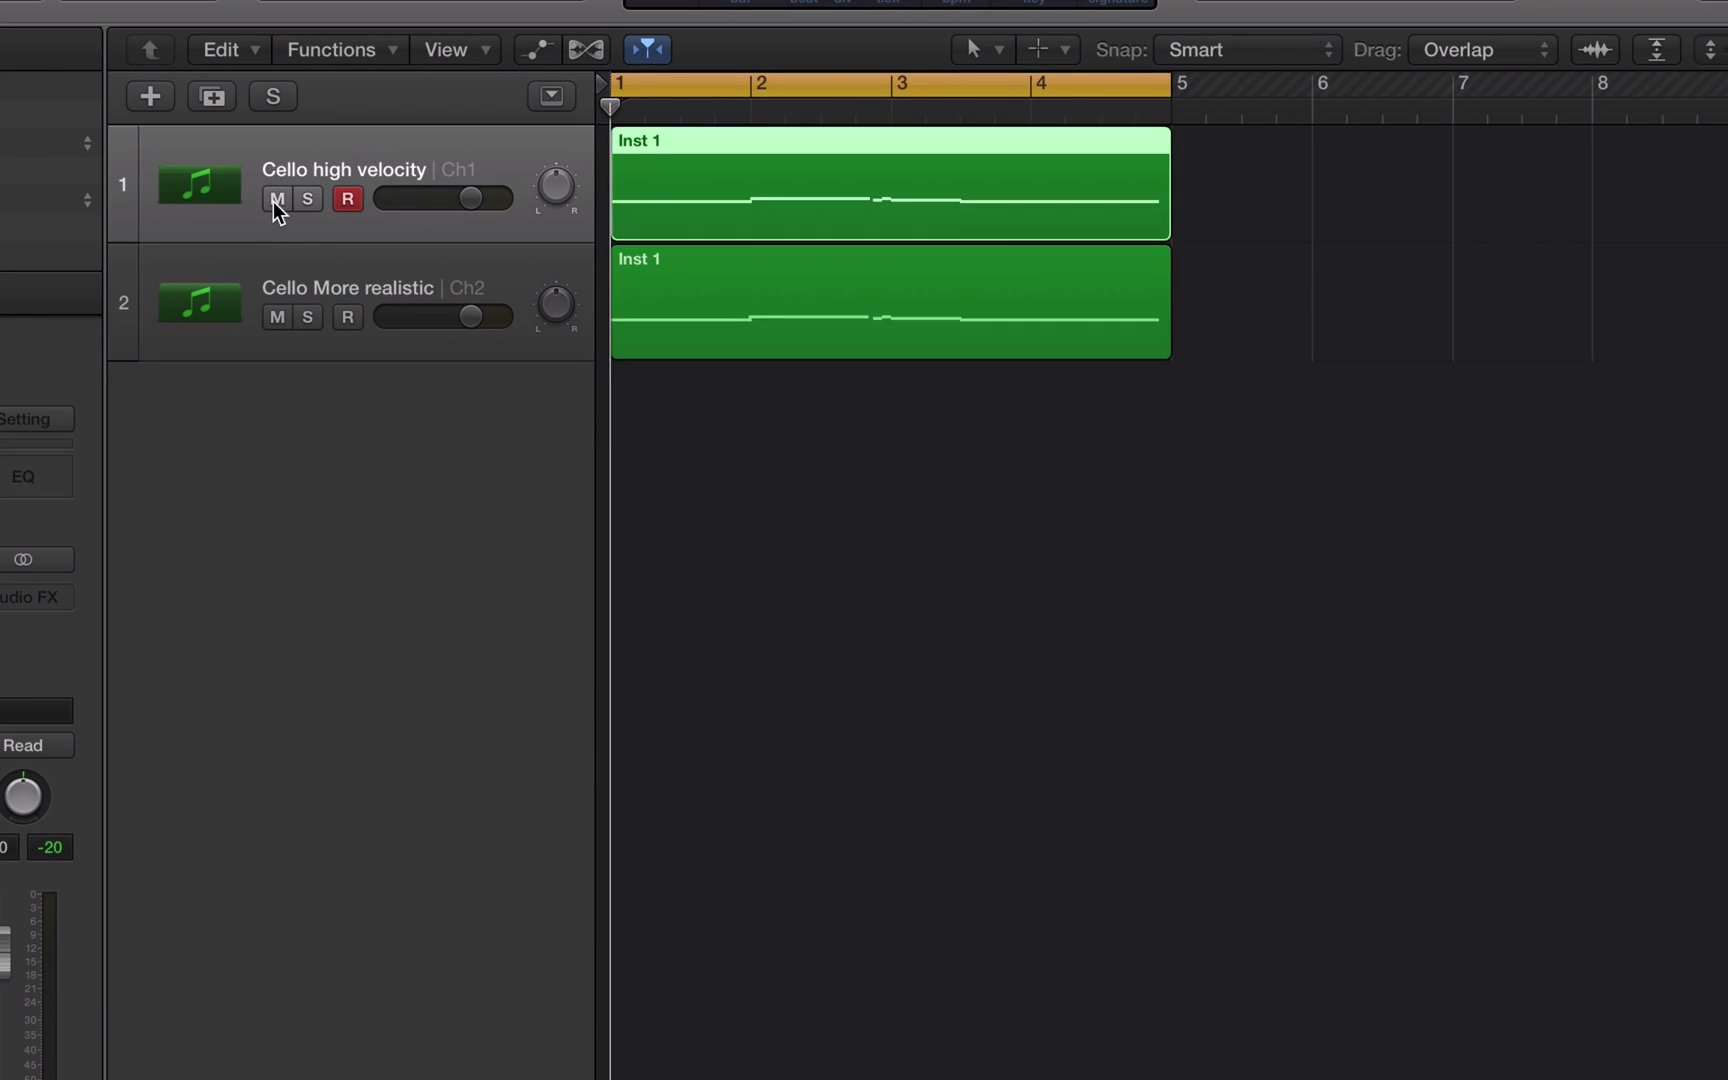
left_click(276, 200, "alt")
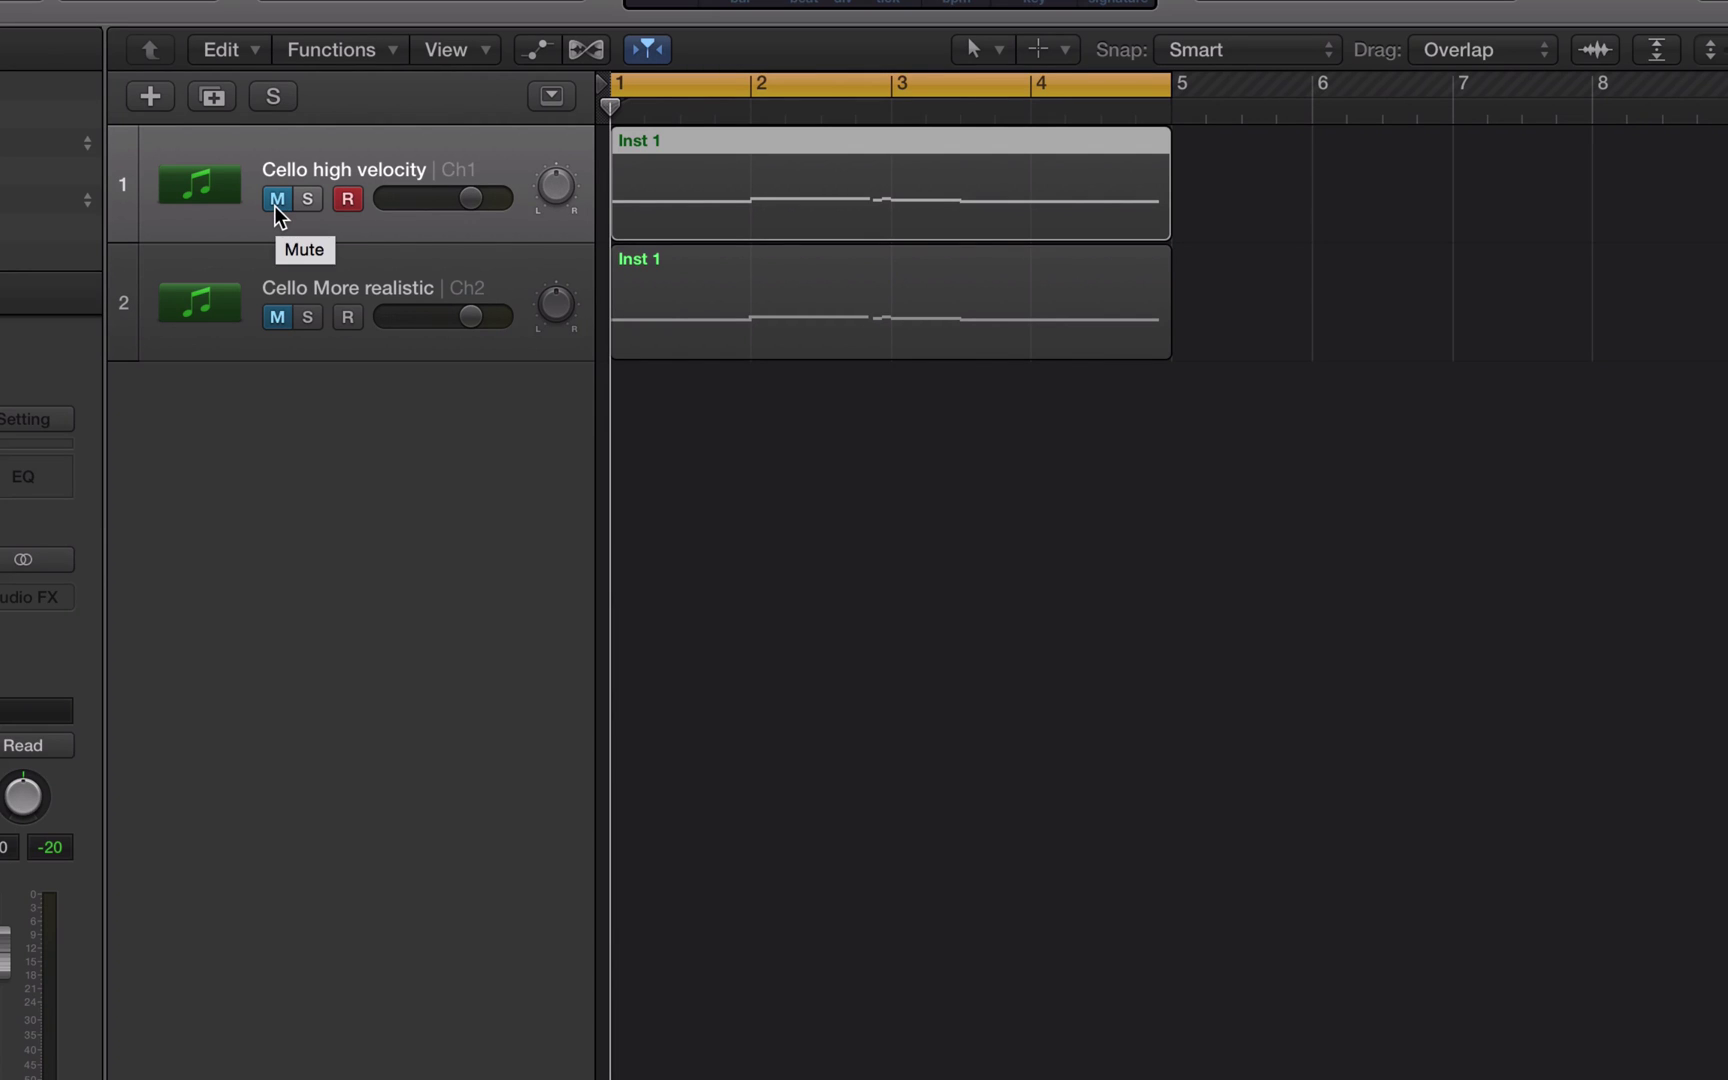
left_click(276, 200, "alt")
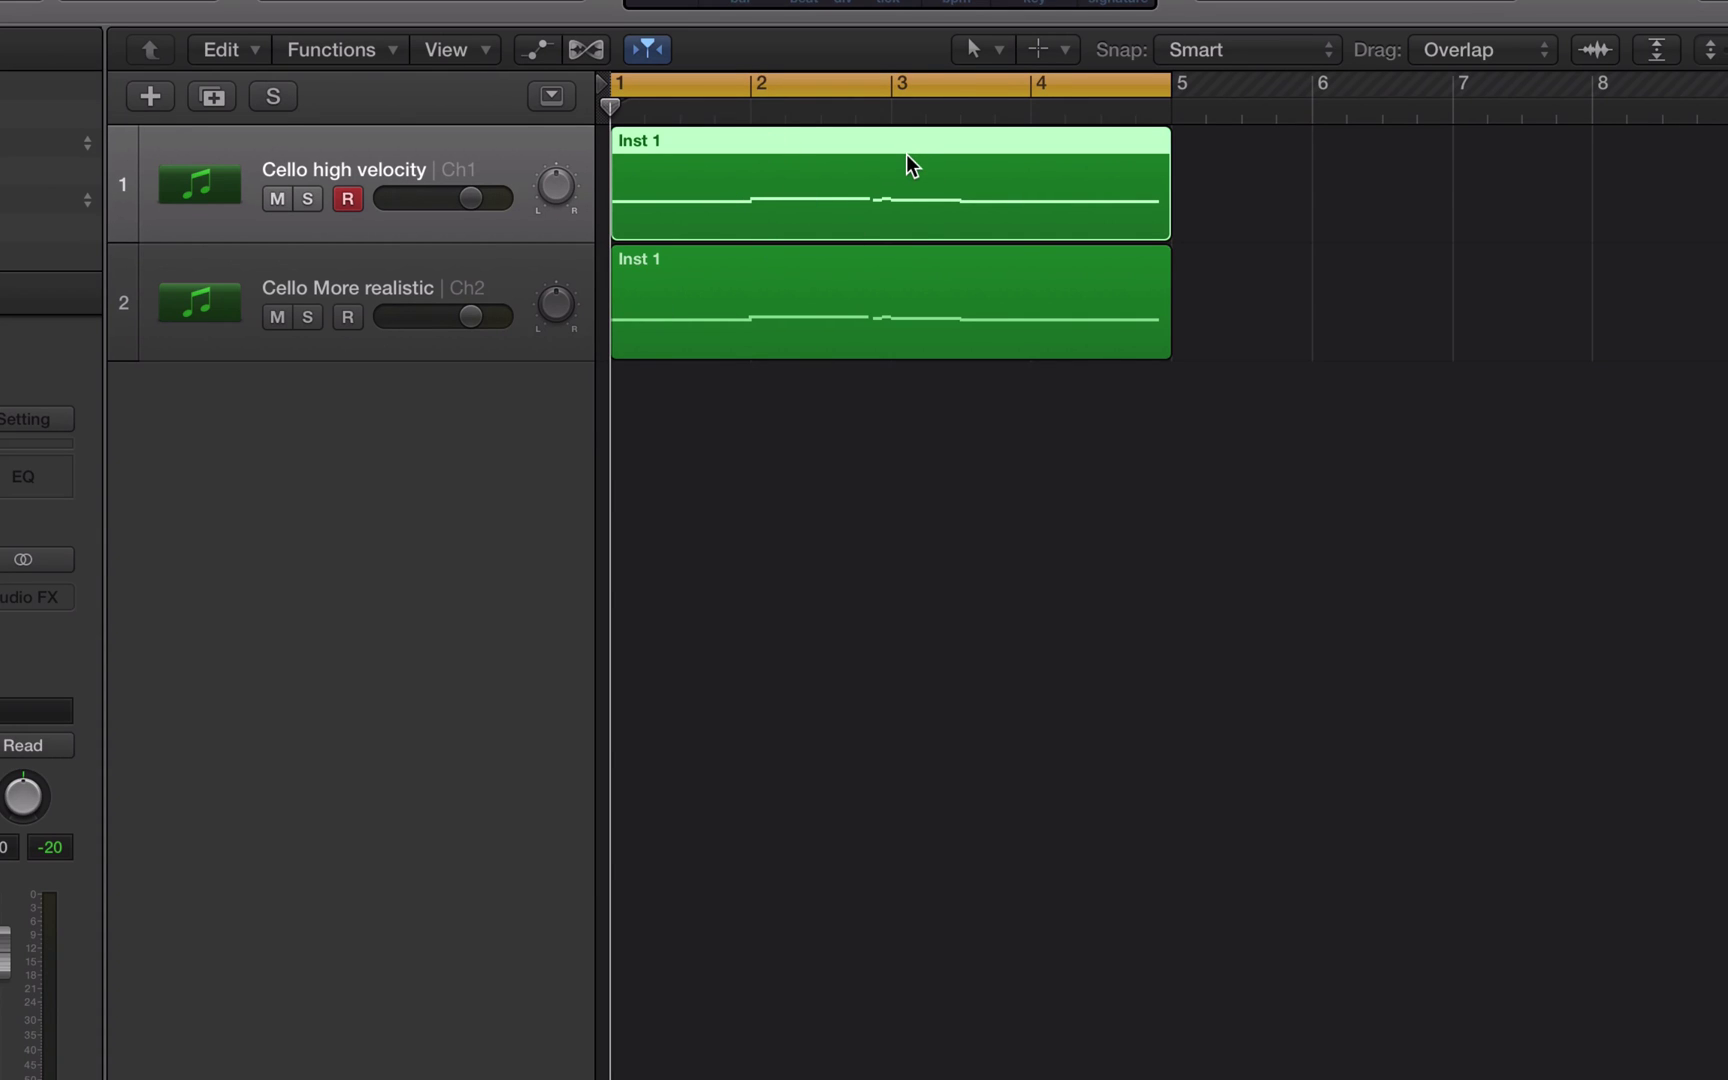
left_click(733, 384)
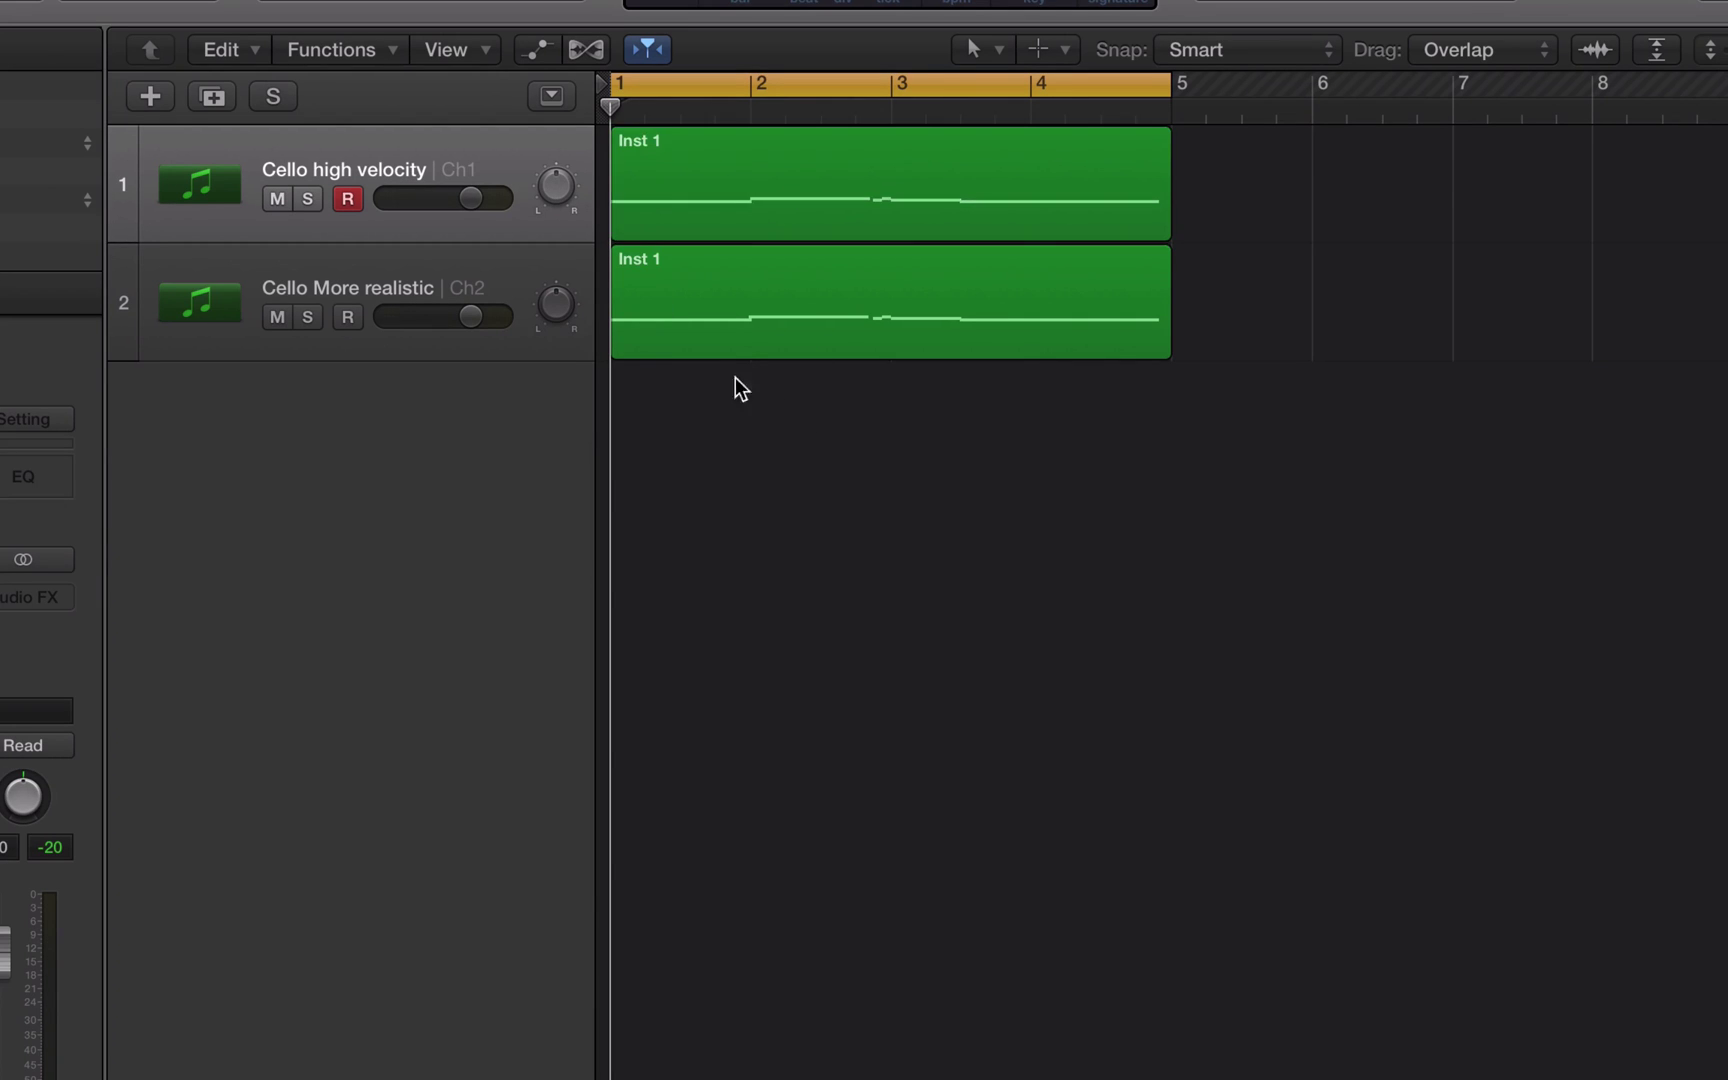
left_click(689, 279)
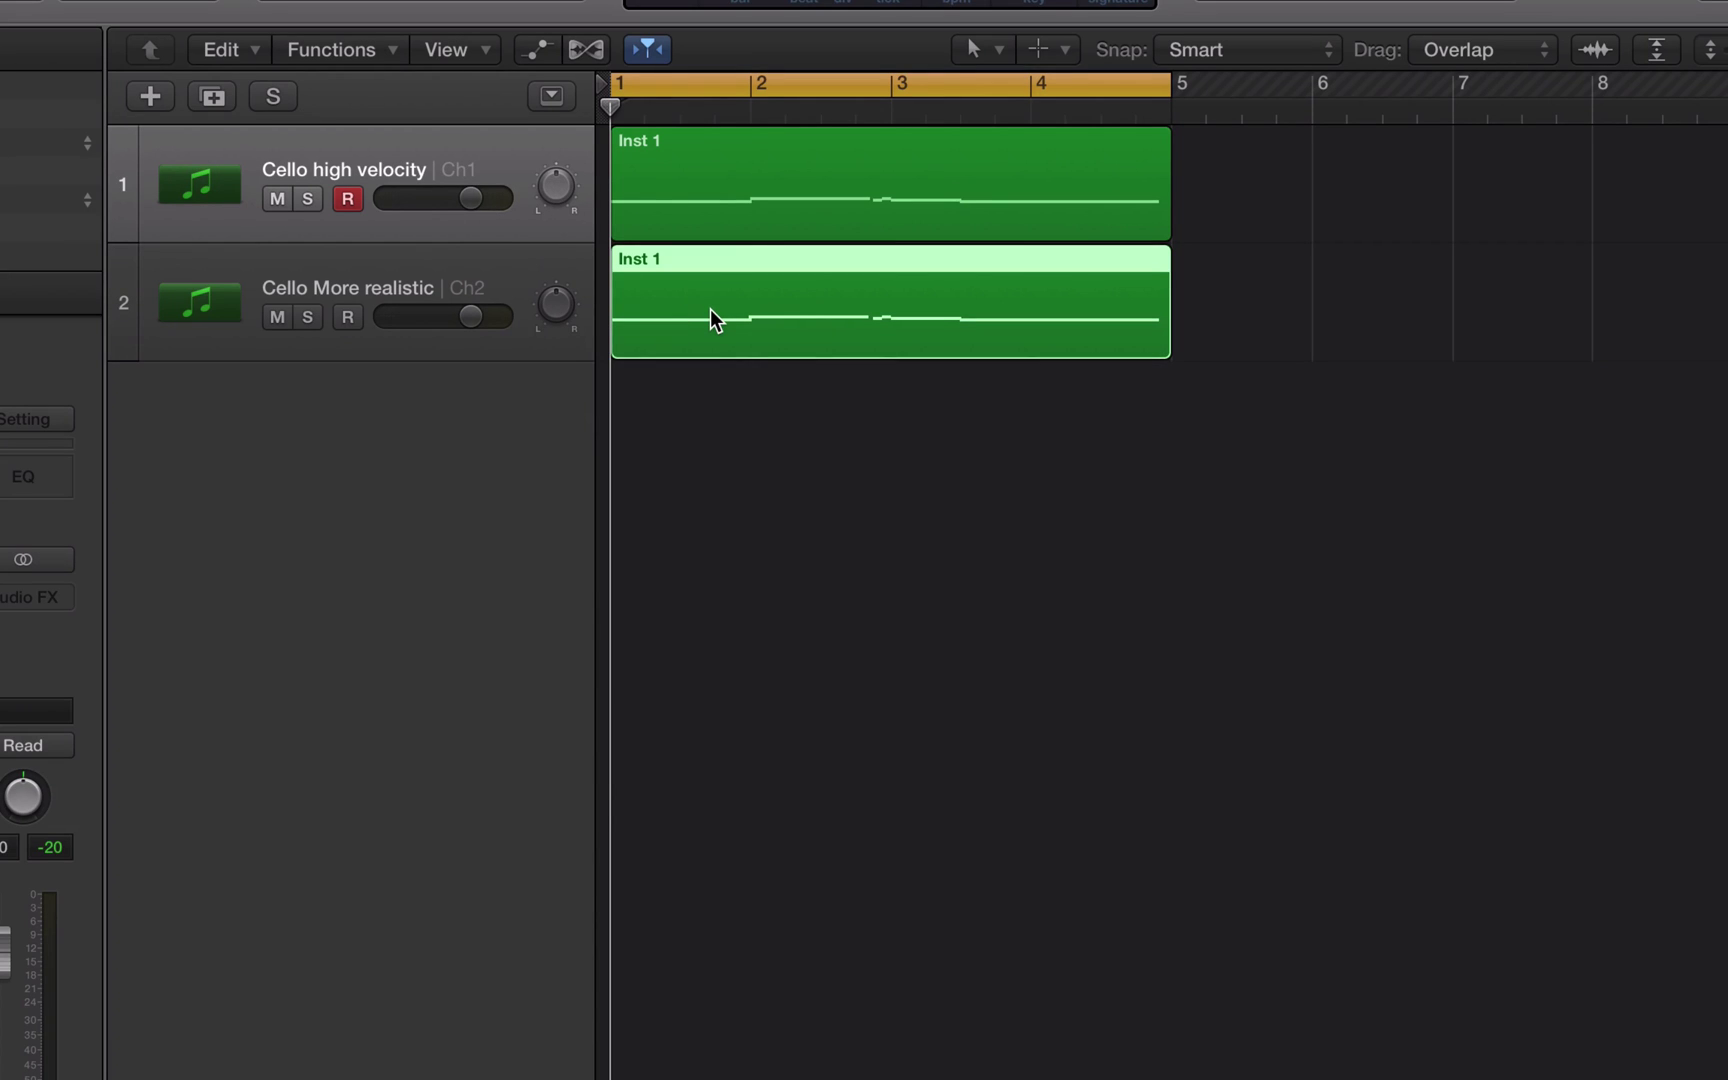
Step: Mute the realistic cello's region, play the arrangement, and open the high-velocity region in an enlarged Piano Roll
key("ctrl+m")
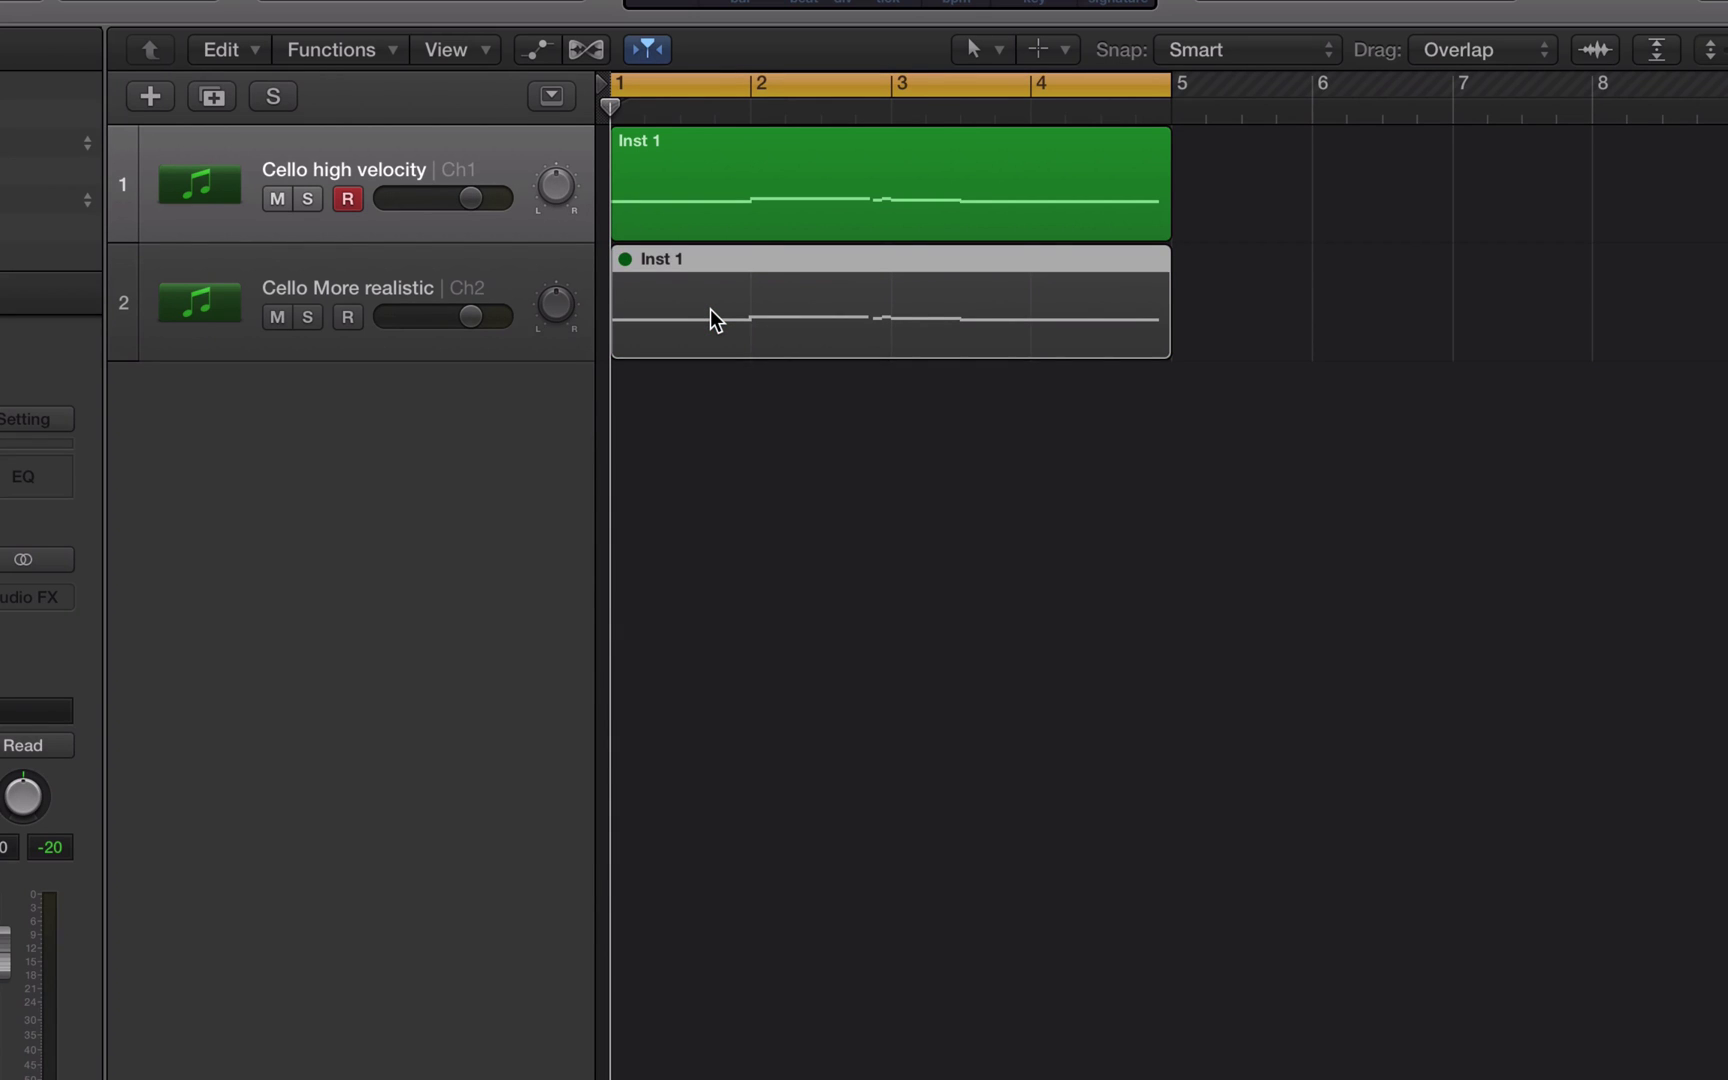
key("space")
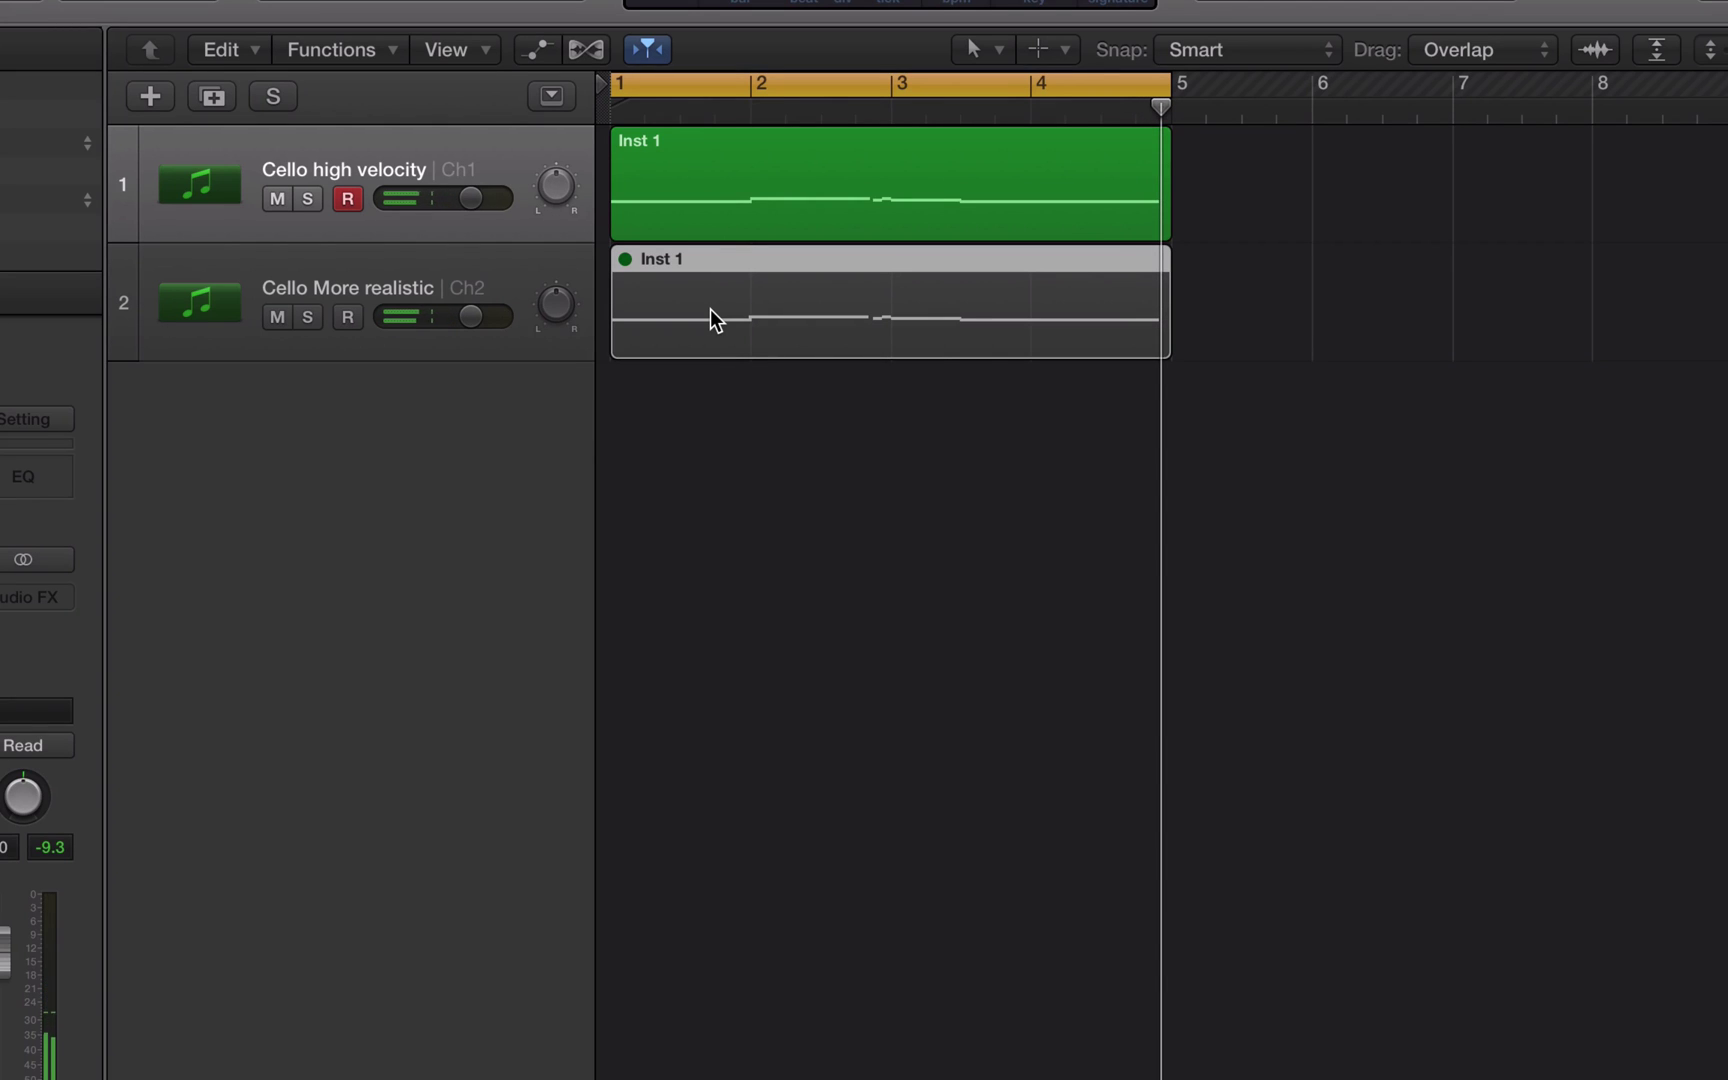
left_click(721, 144)
double_click(721, 144)
left_click_drag(582, 486, 582, 430)
left_click(896, 855)
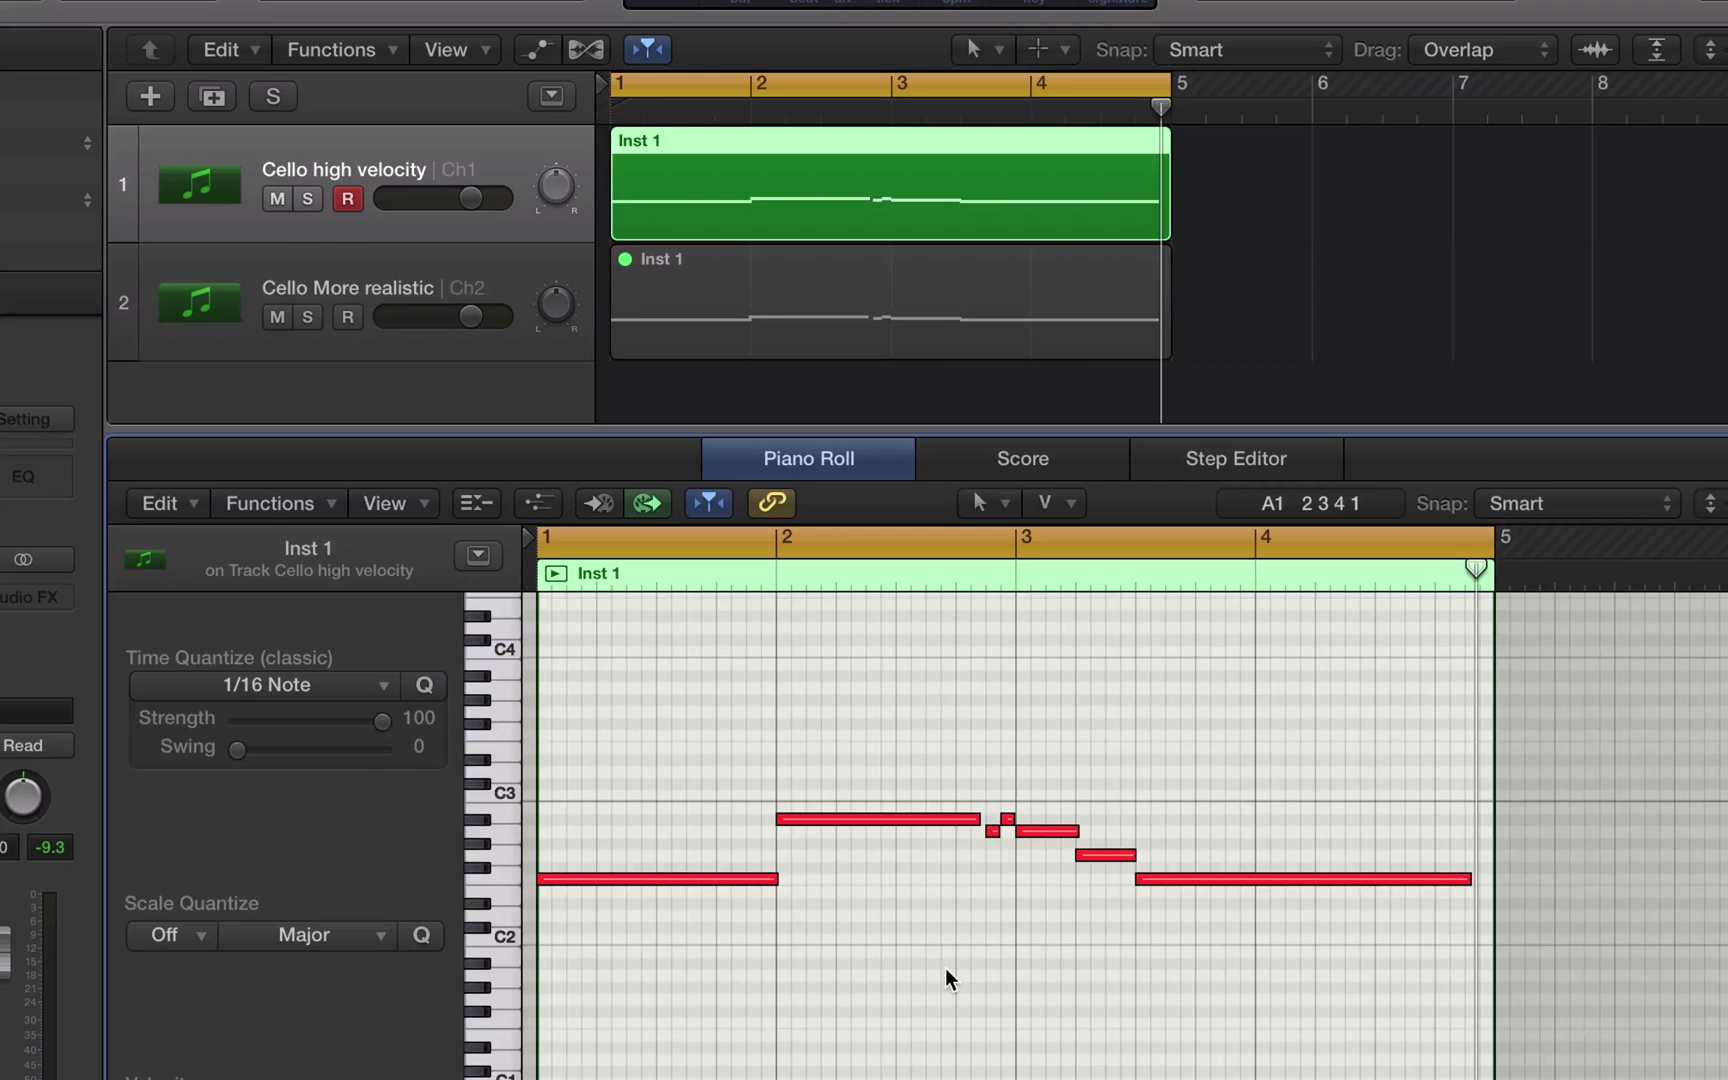
Step: Open the realistic cello's Inst 1 region in the Piano Roll and play it from bar 1
key("x")
key("x")
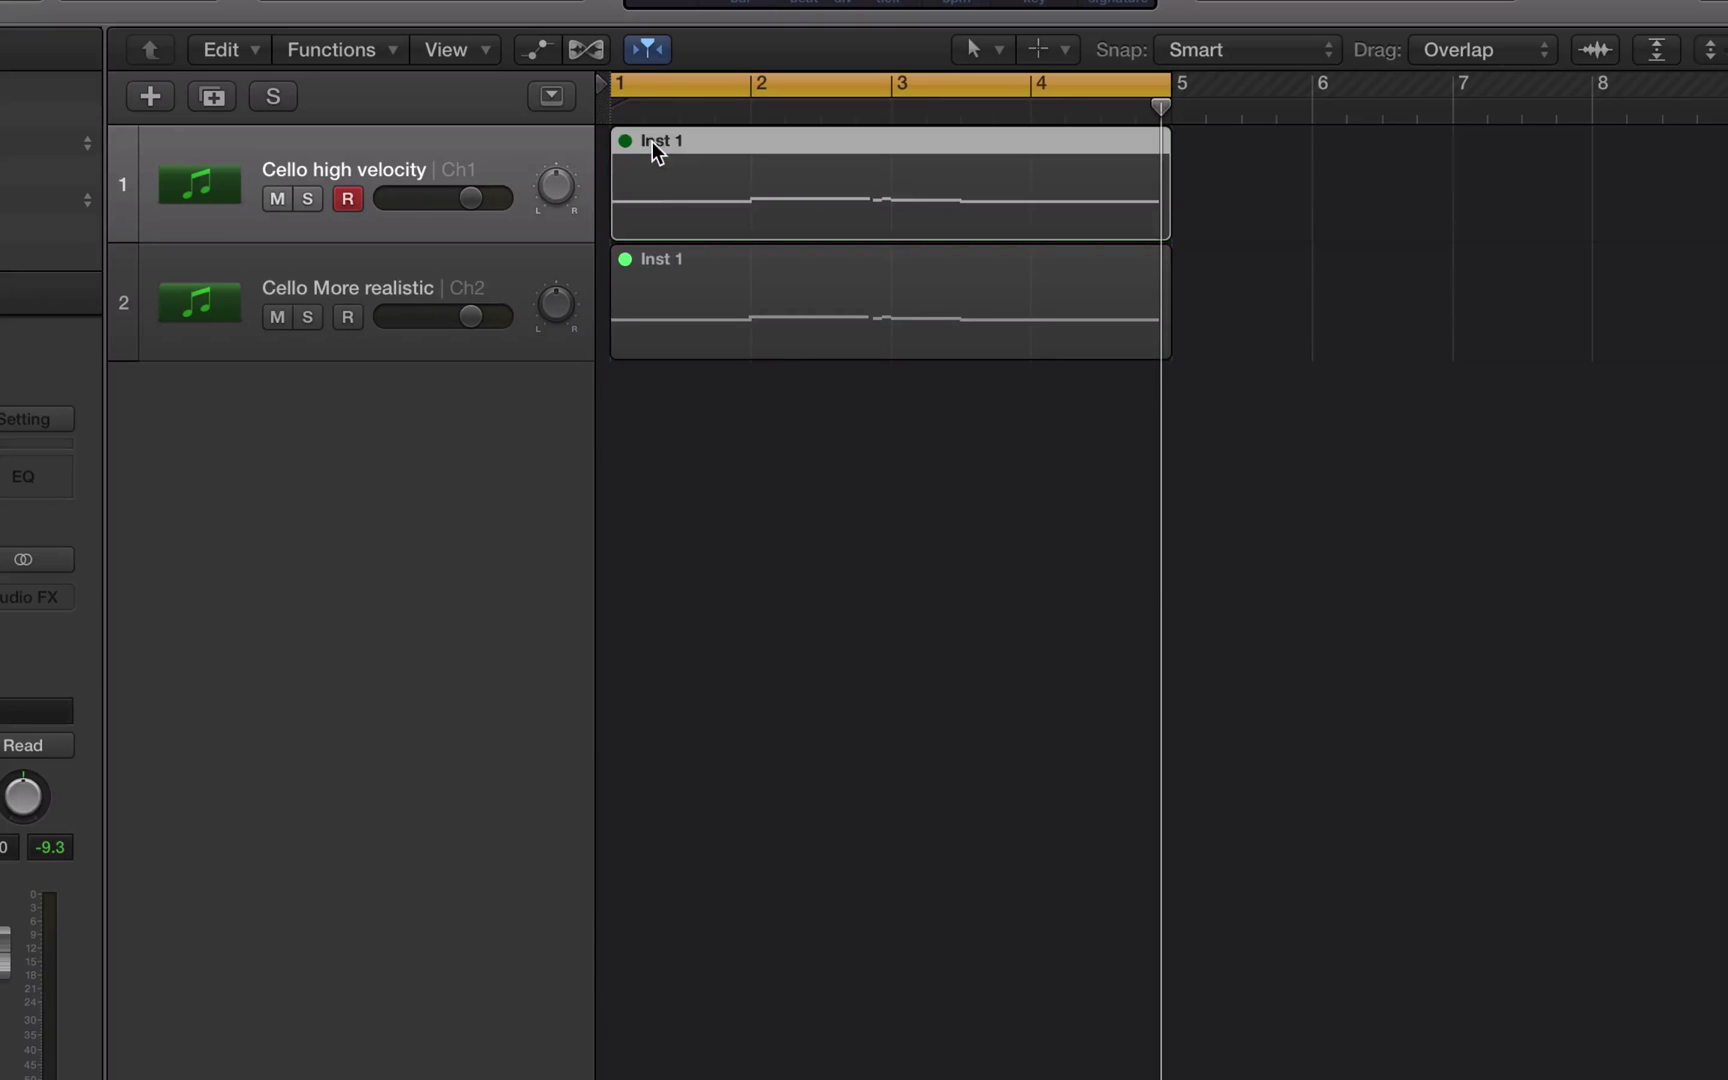
left_click(667, 265)
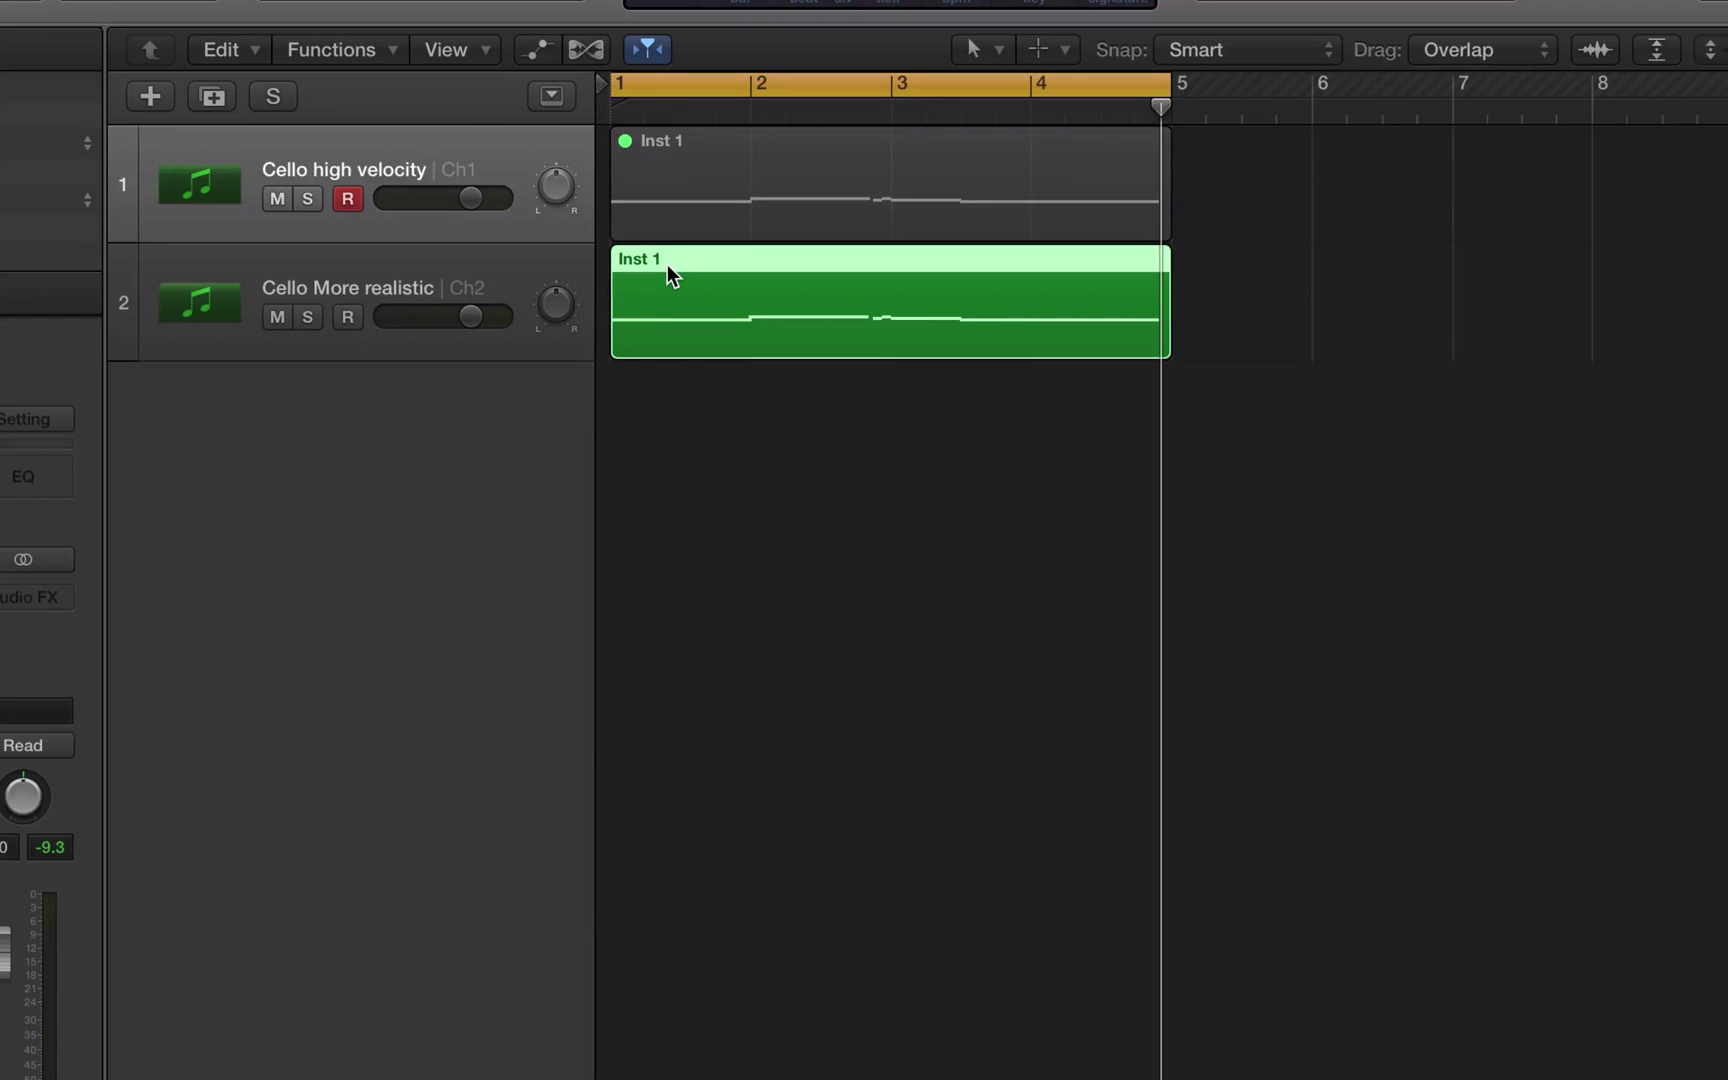
double_click(667, 265)
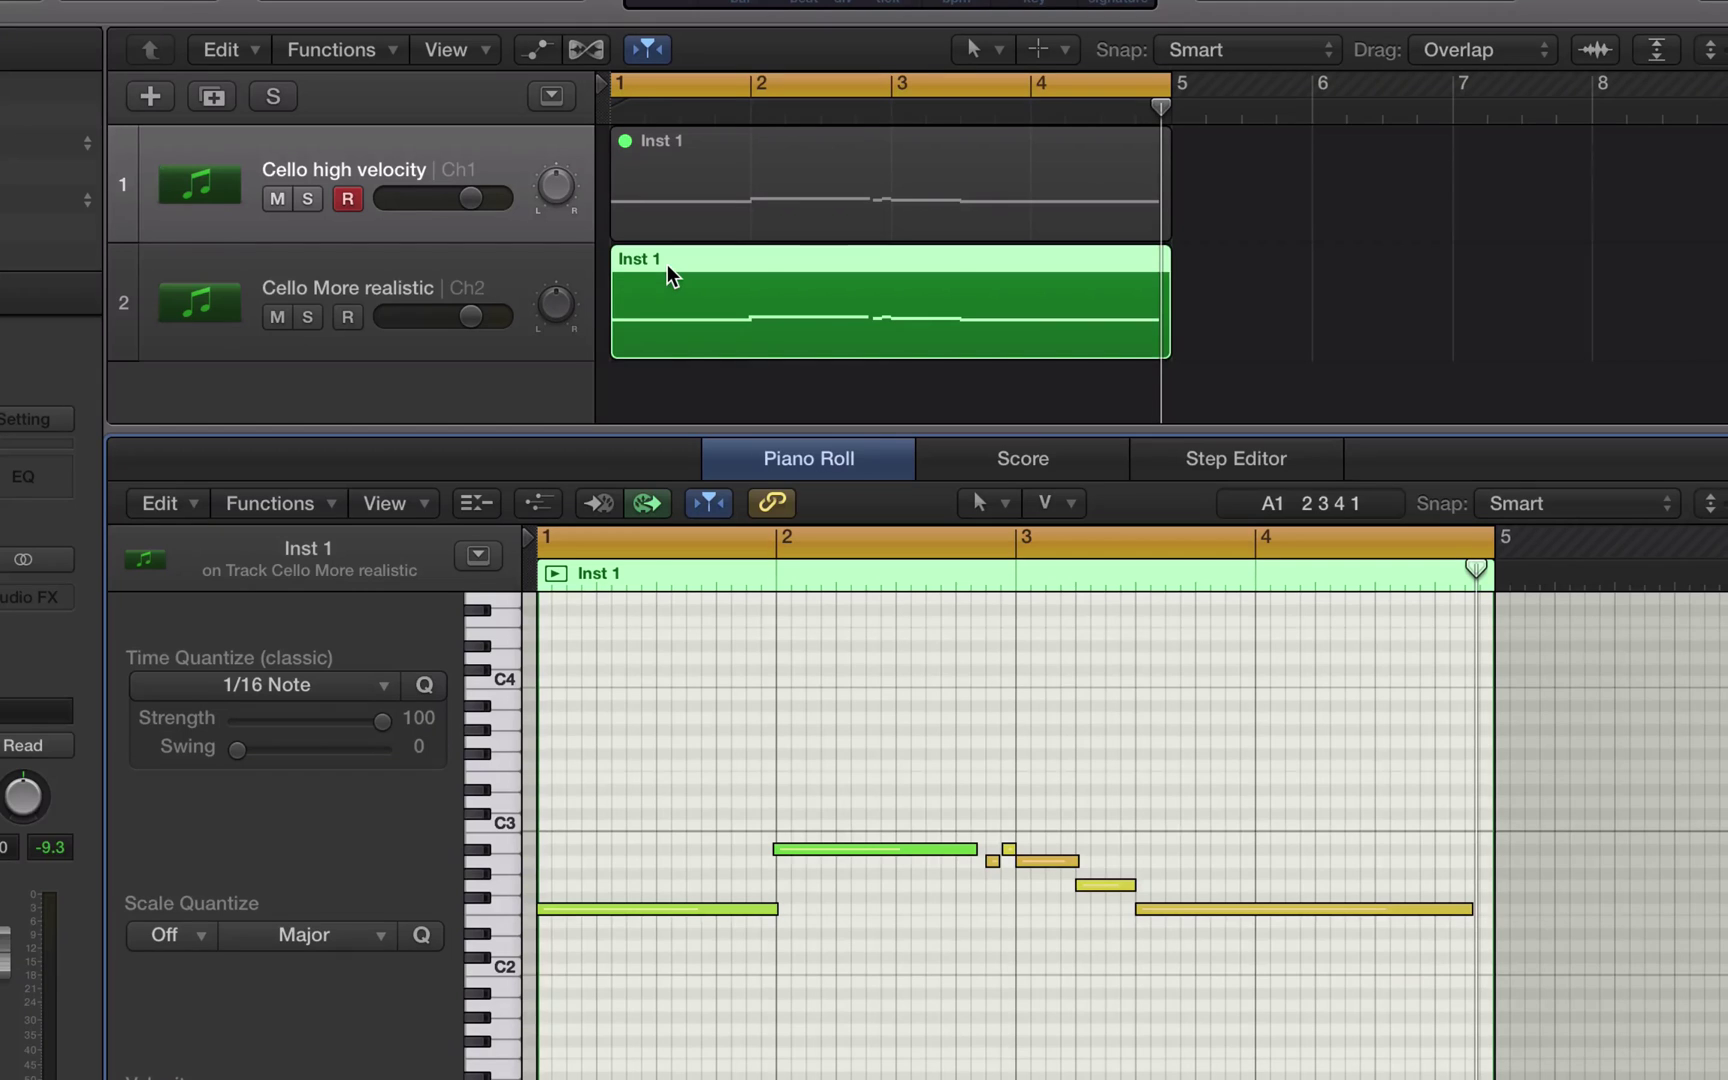
key("space")
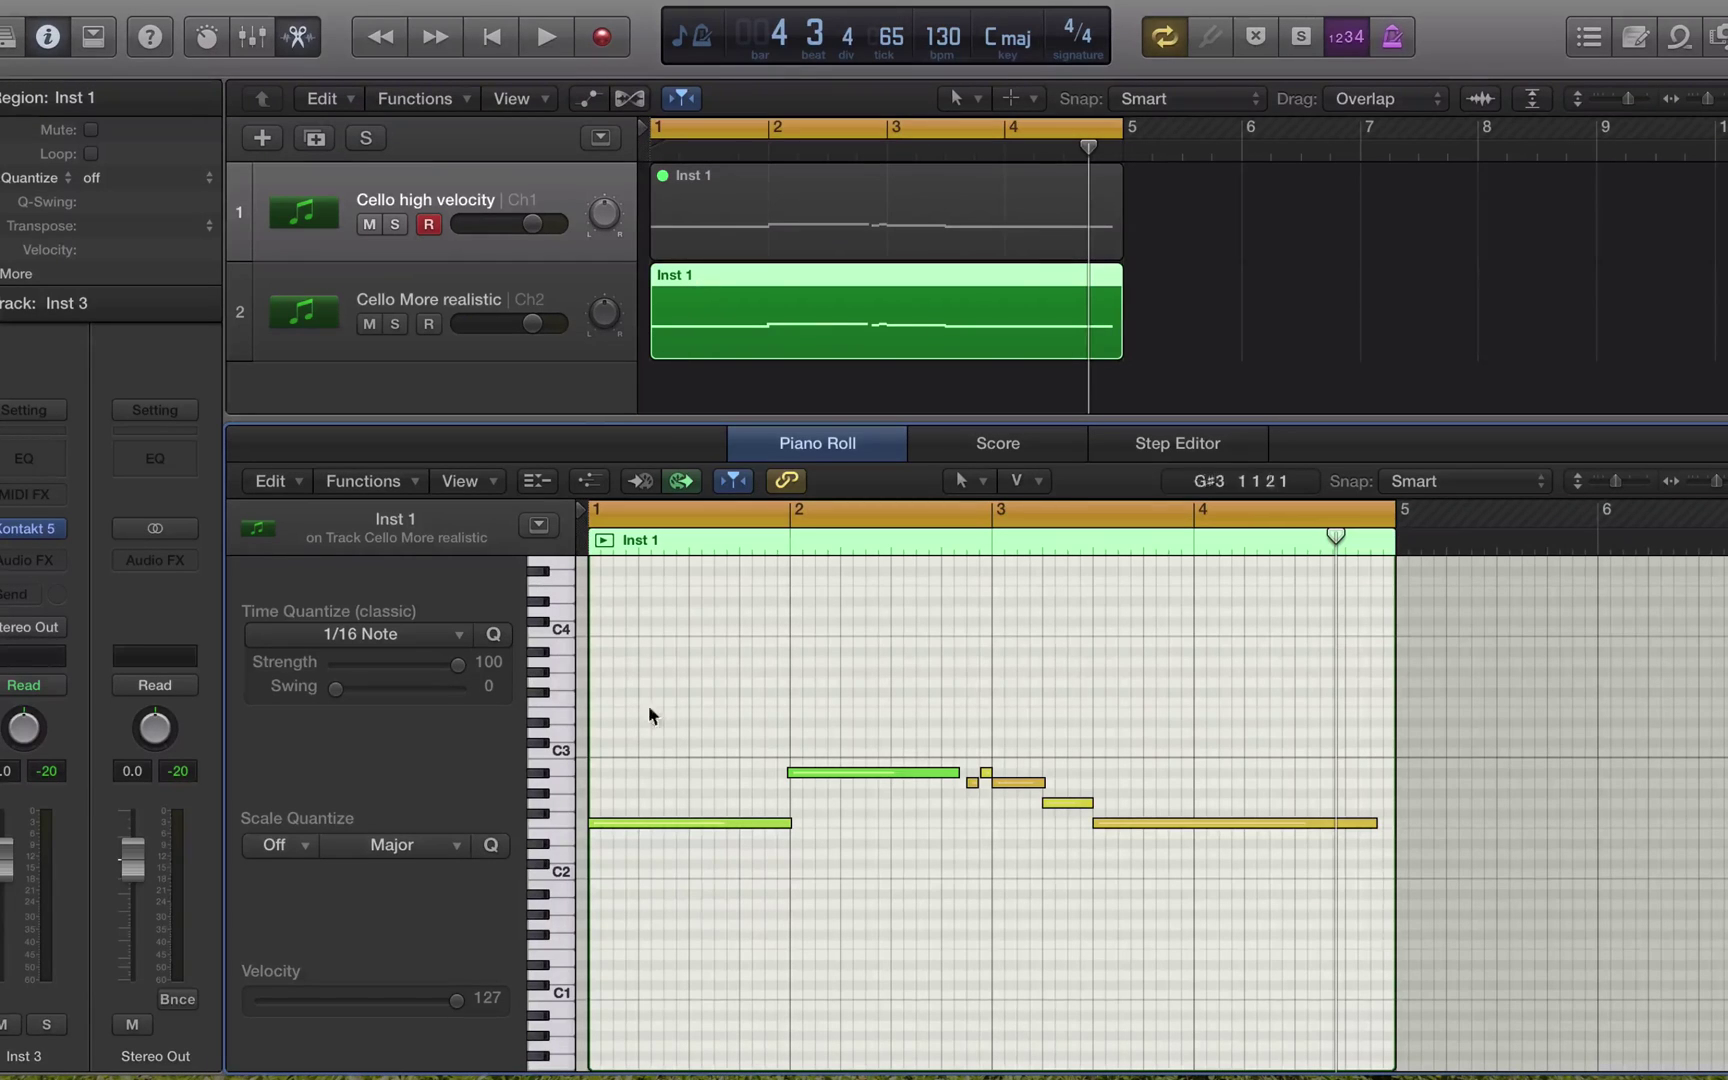
Step: Check the first two realistic cello notes' velocities, then select all seven notes
left_click(724, 823)
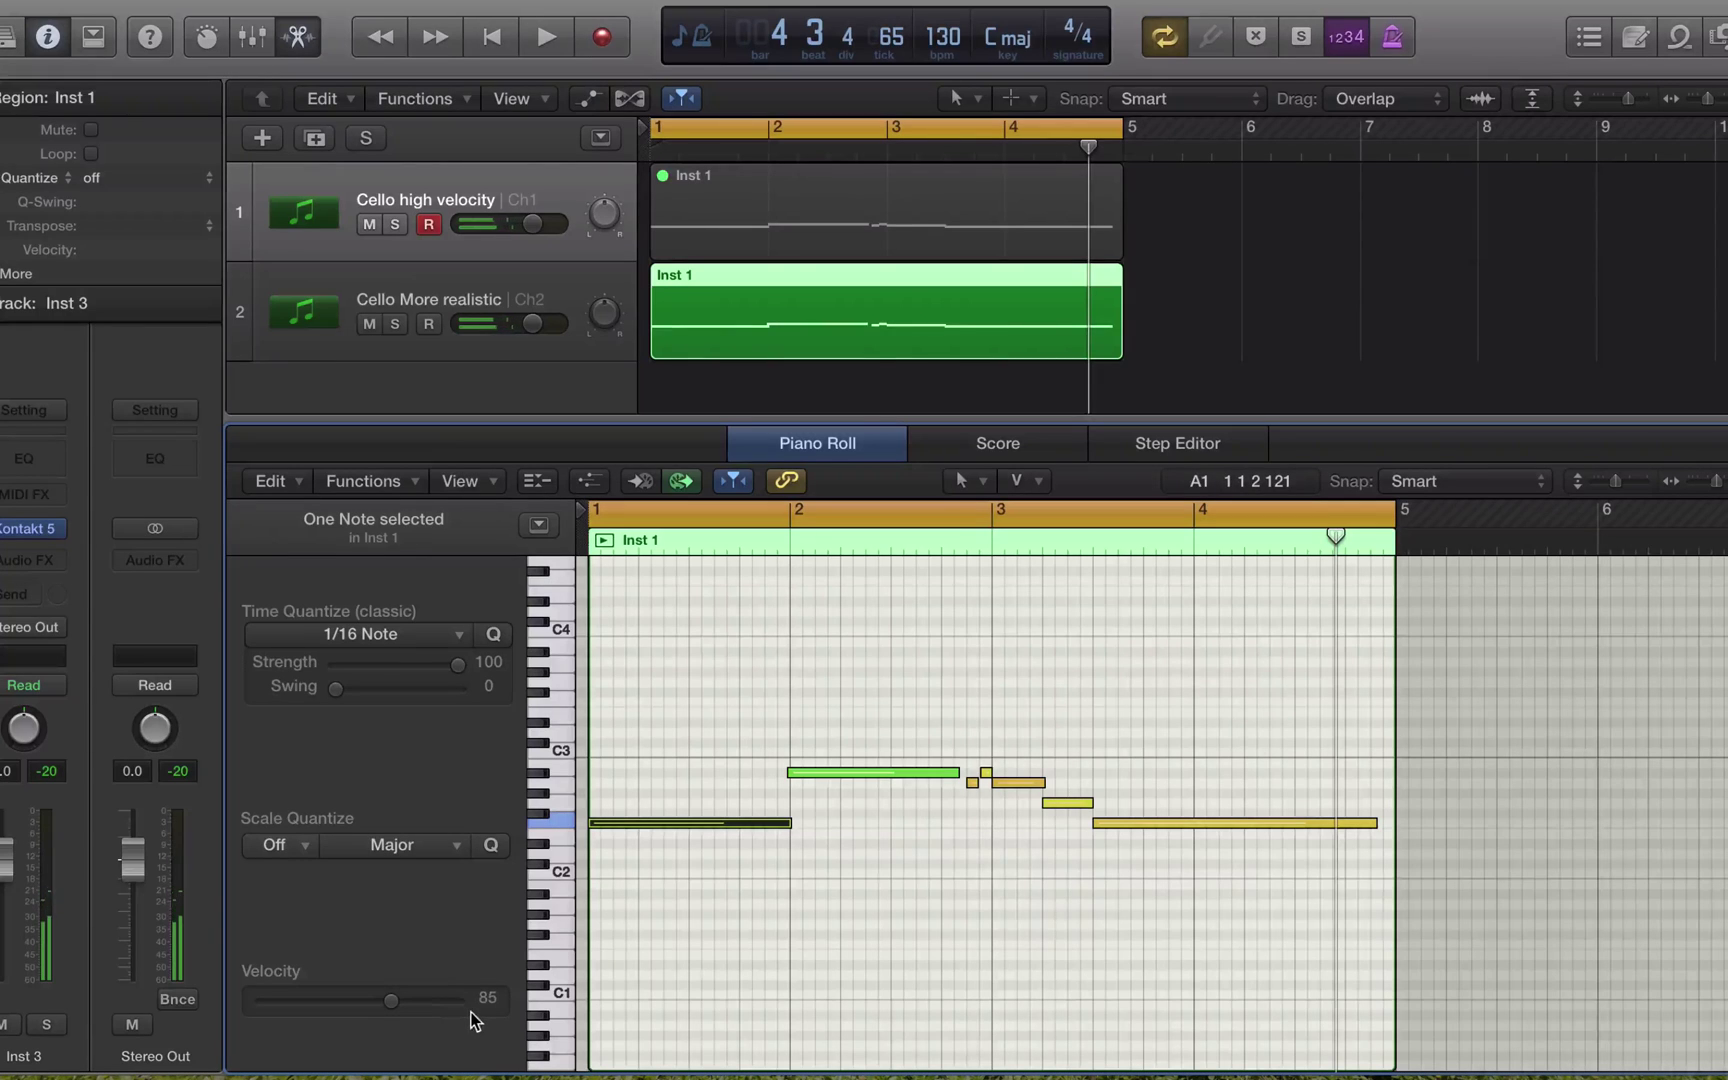
left_click(915, 773)
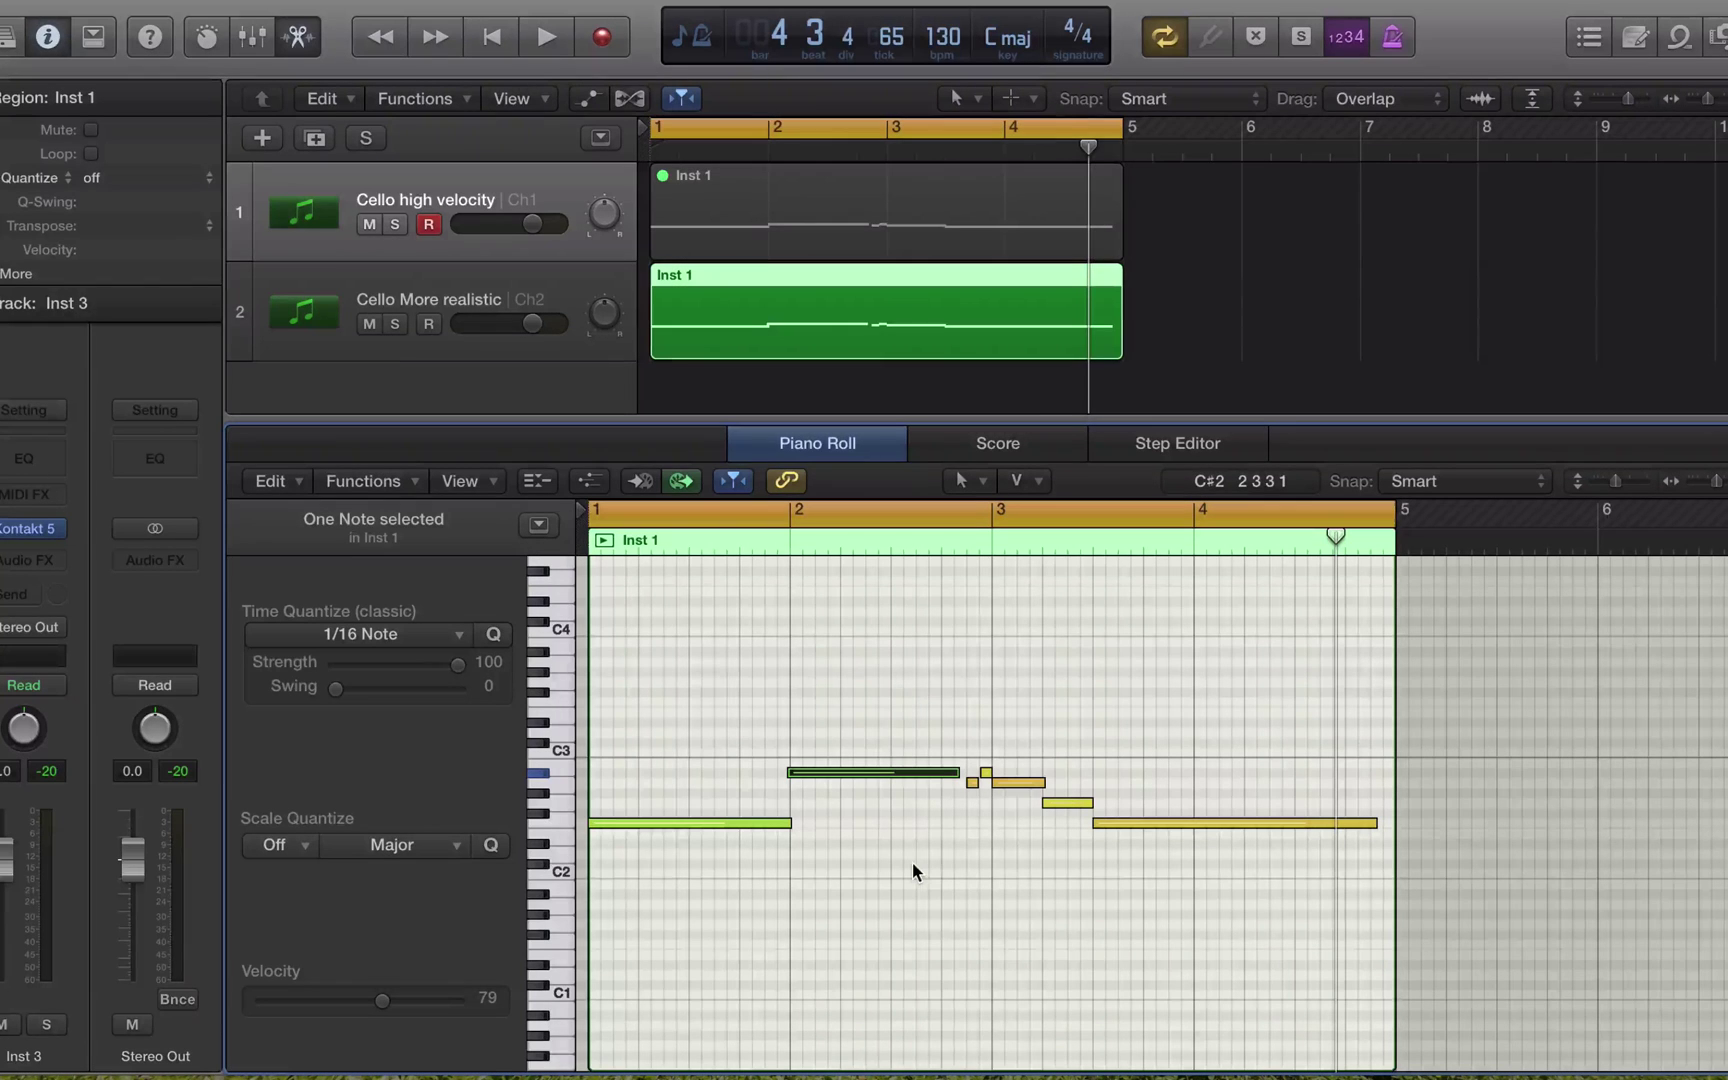
left_click(936, 860)
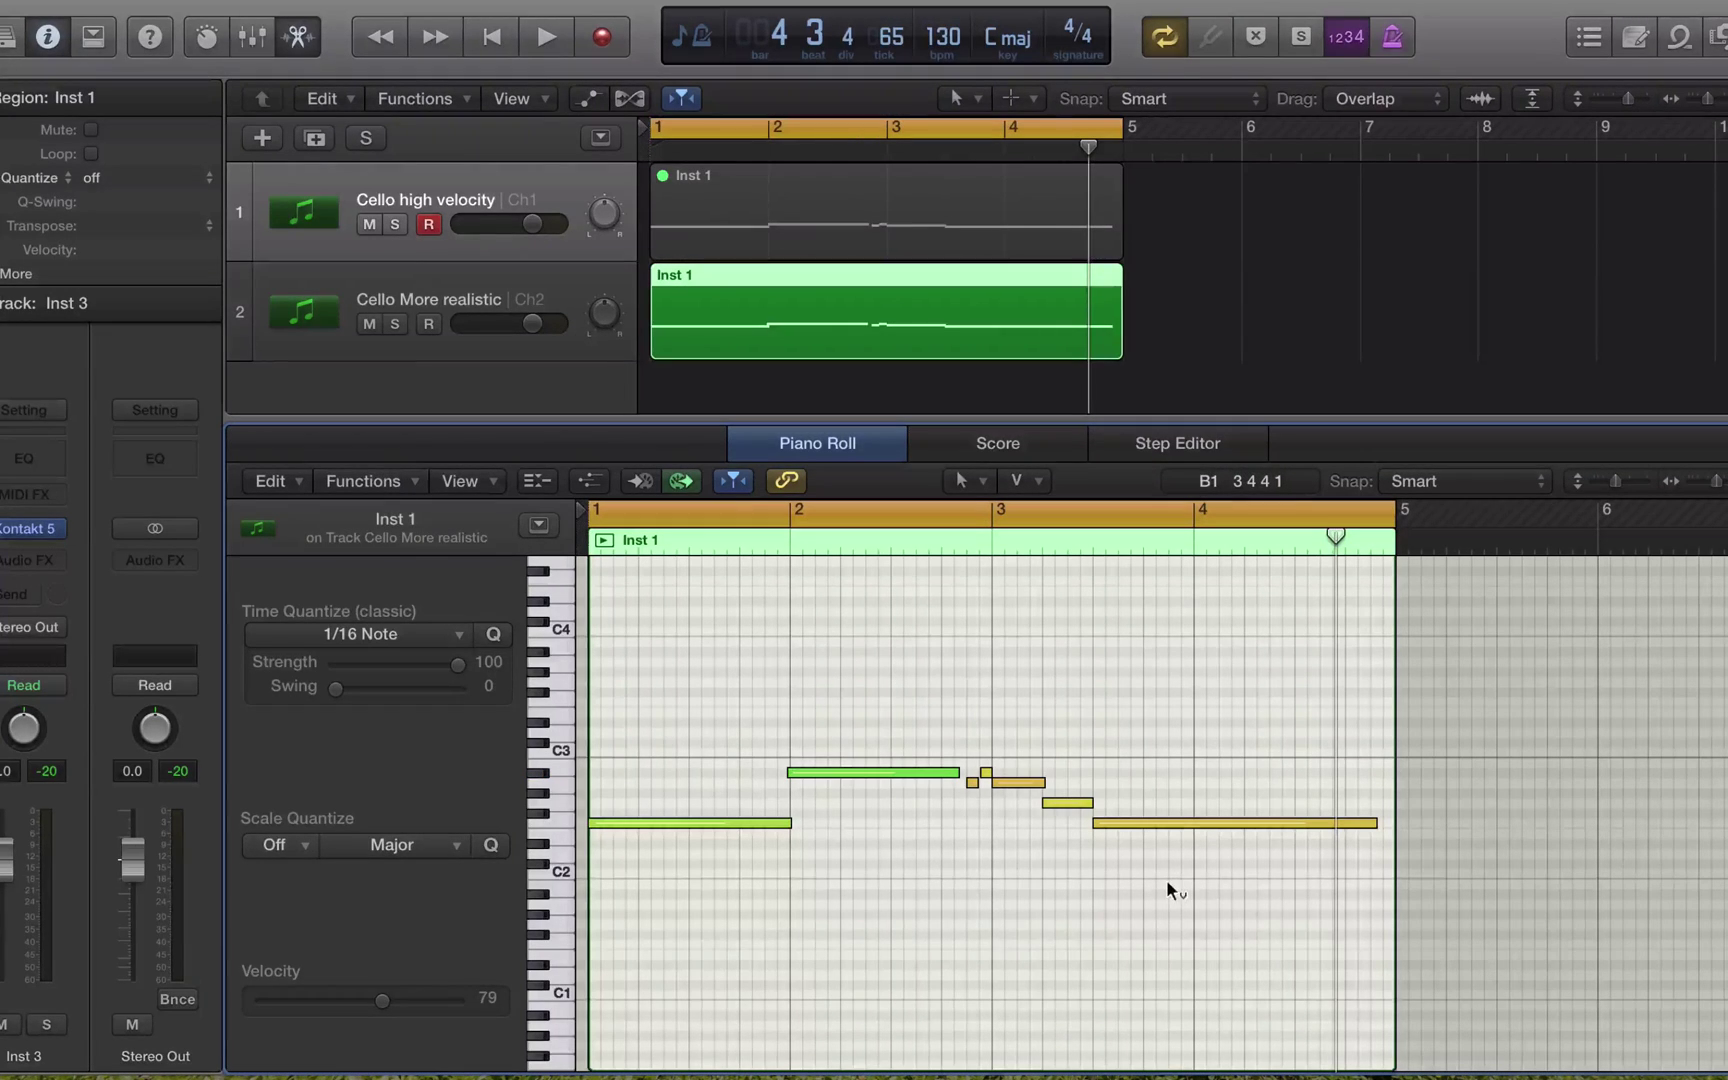
key("super+a")
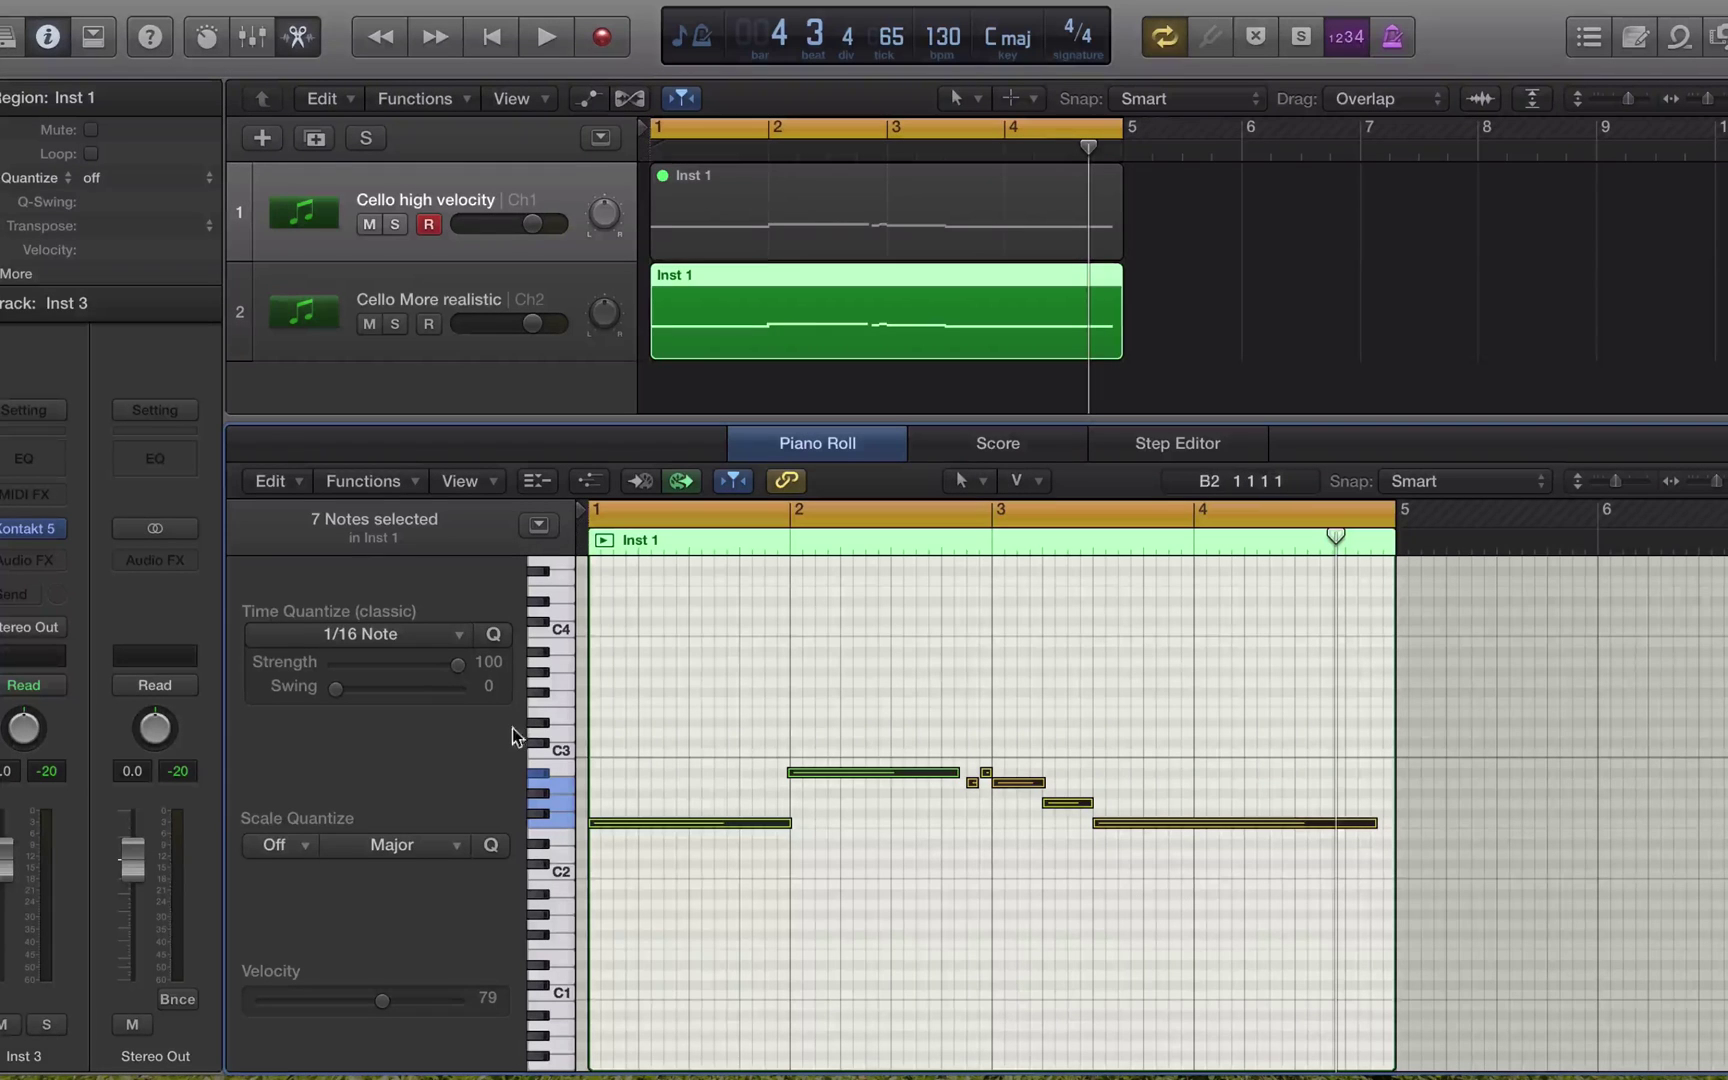
Step: Zoom in on the notes and lower 1/16 Note Time Quantize strength to 89
left_click(761, 739, "ctrl+alt")
key("super+Right")
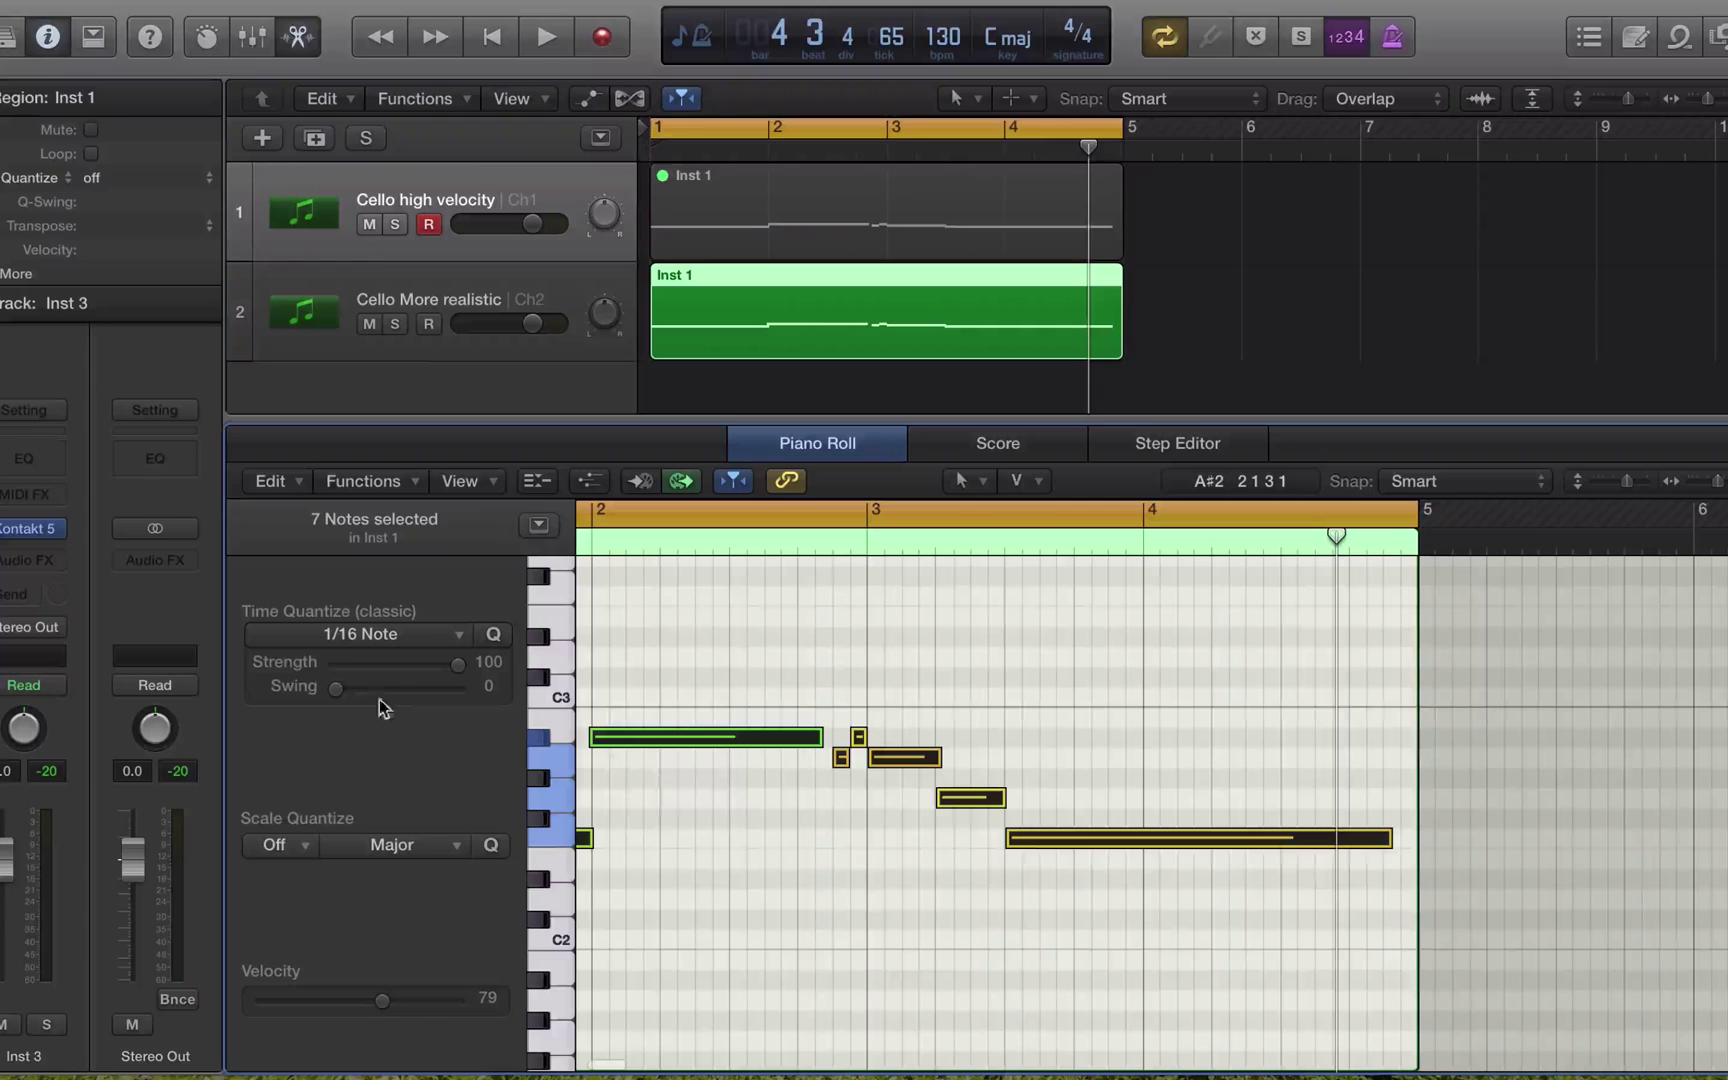
mouse_move(456, 664)
left_mouse_down()
mouse_move(389, 686)
mouse_move(481, 675)
mouse_move(288, 670)
mouse_move(426, 675)
mouse_move(450, 685)
mouse_move(392, 690)
mouse_move(444, 697)
left_mouse_up()
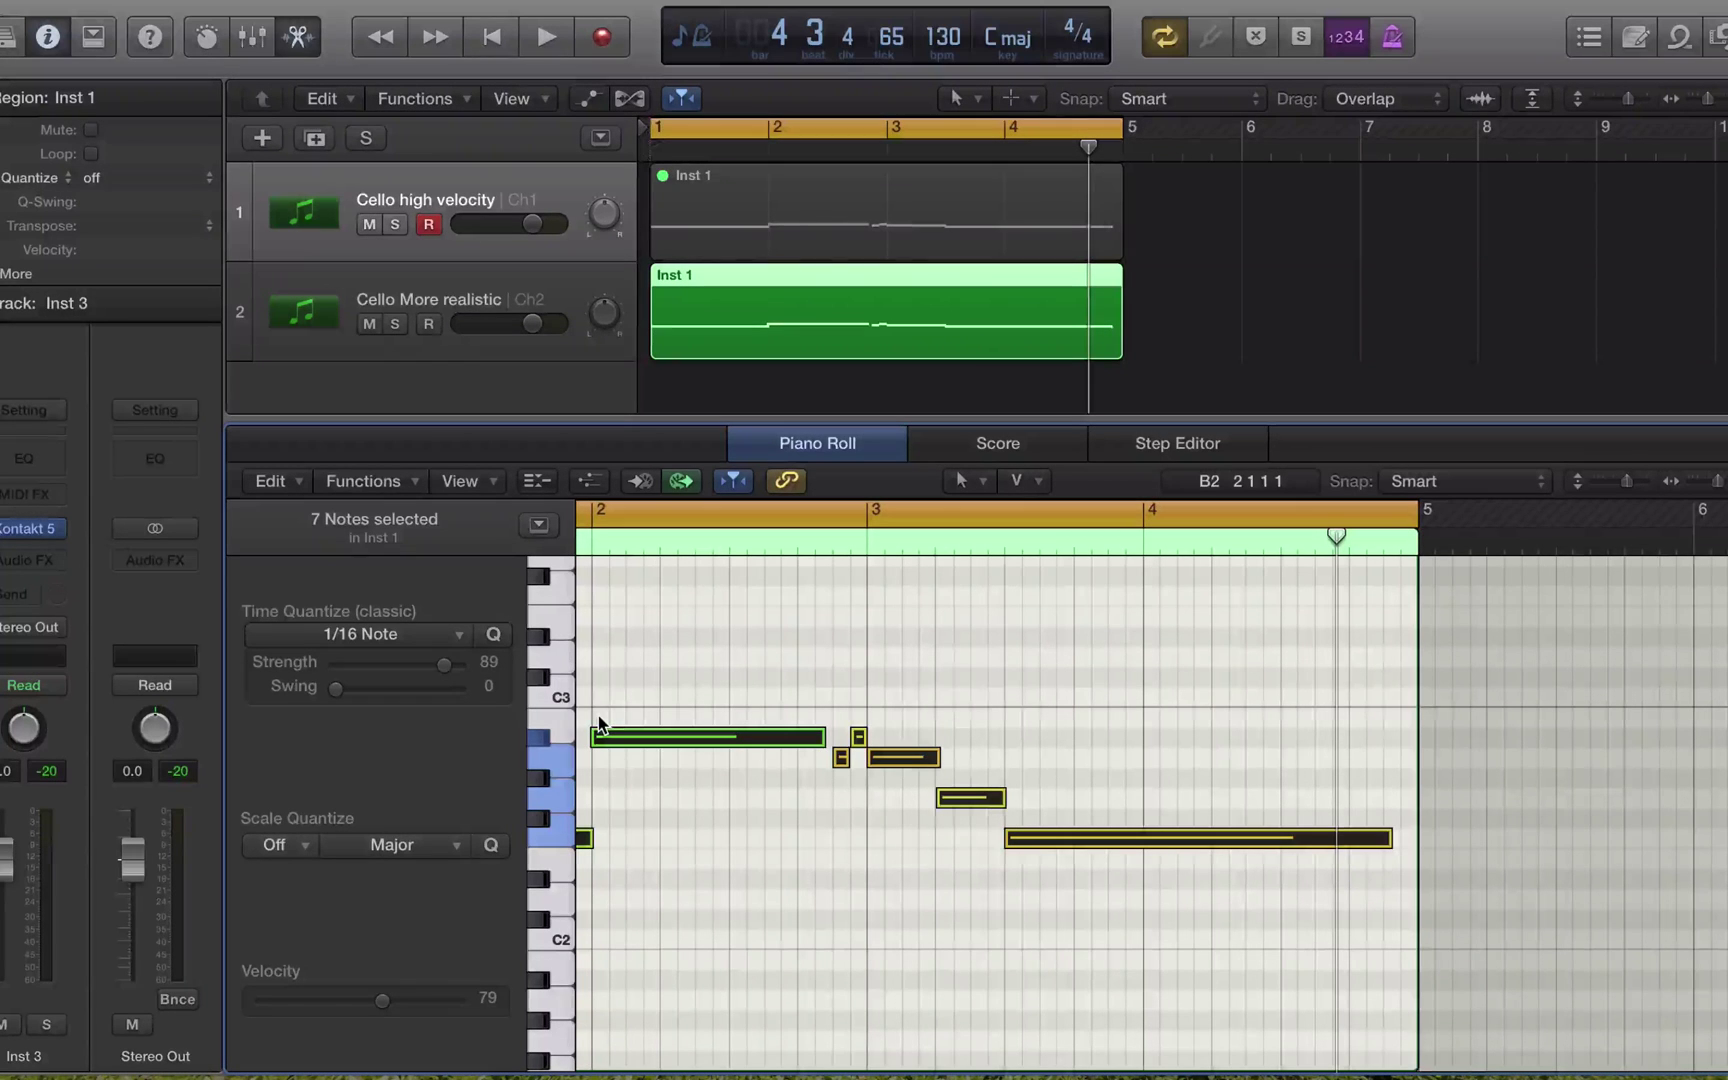
Step: Select and audition the F2 note at bar 1, then raise its quantize strength to 100
scroll(666, 849, "left", 5)
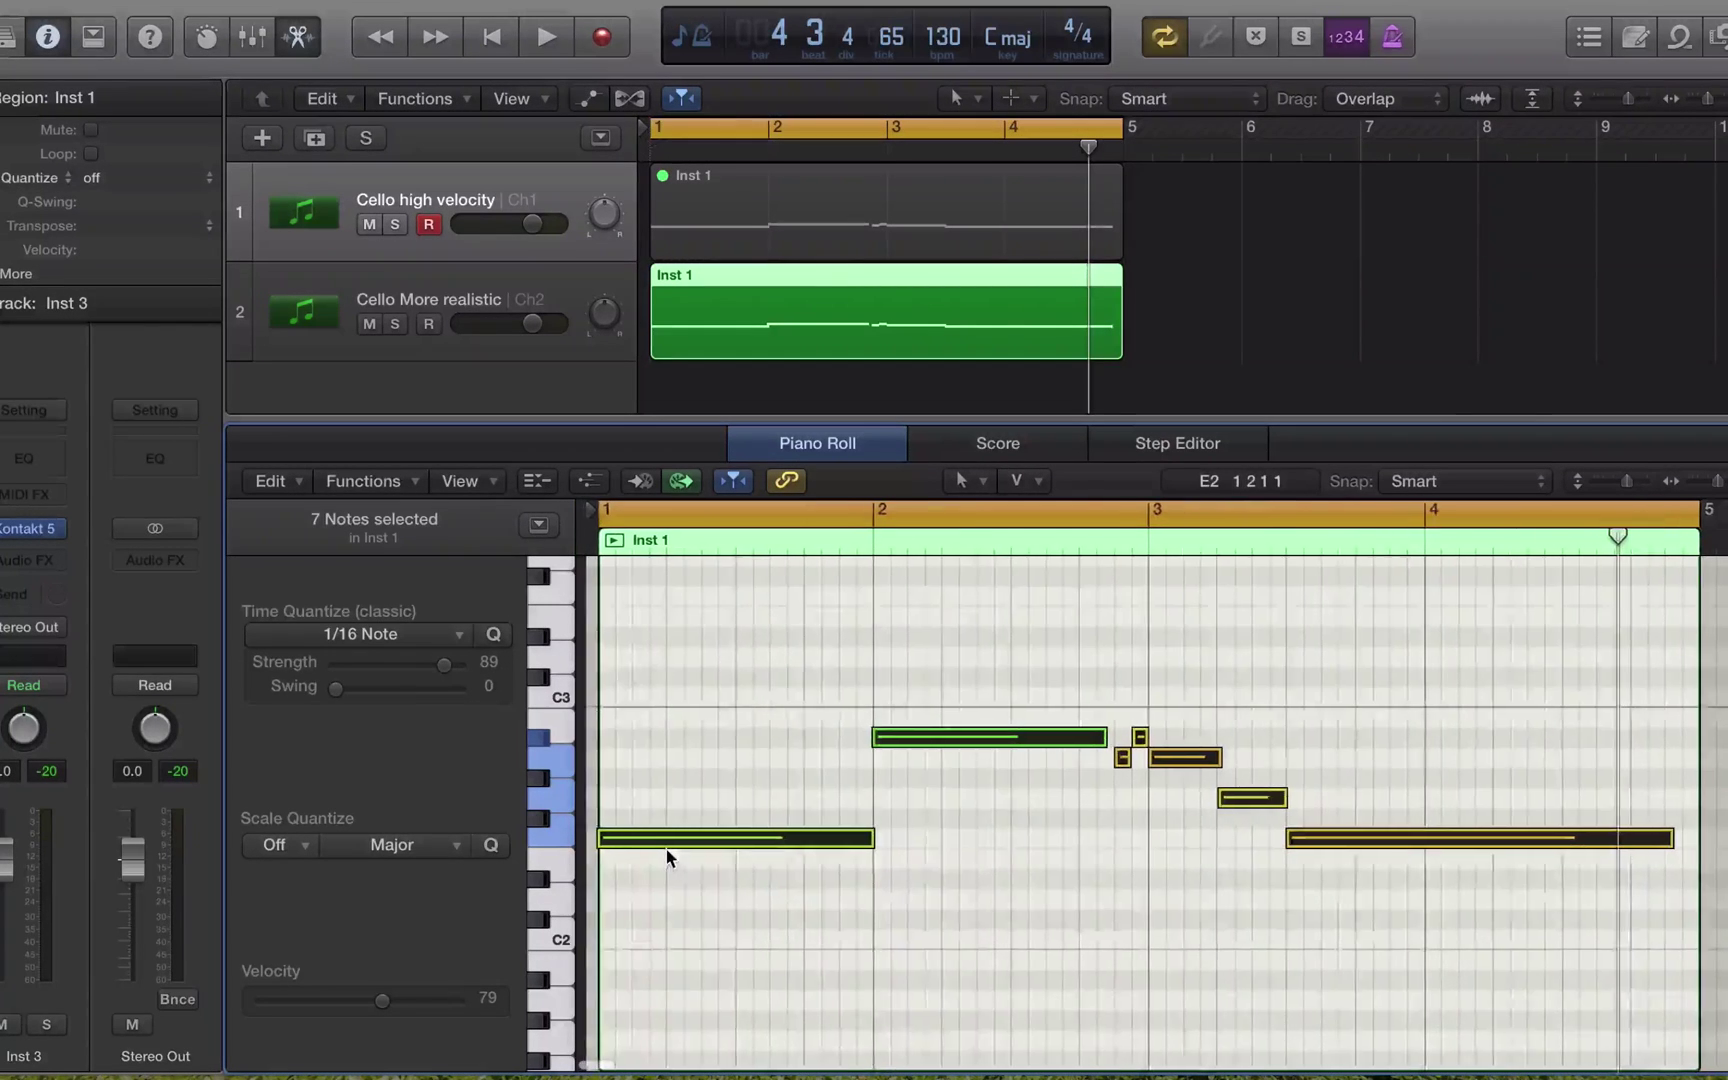
left_click(666, 856)
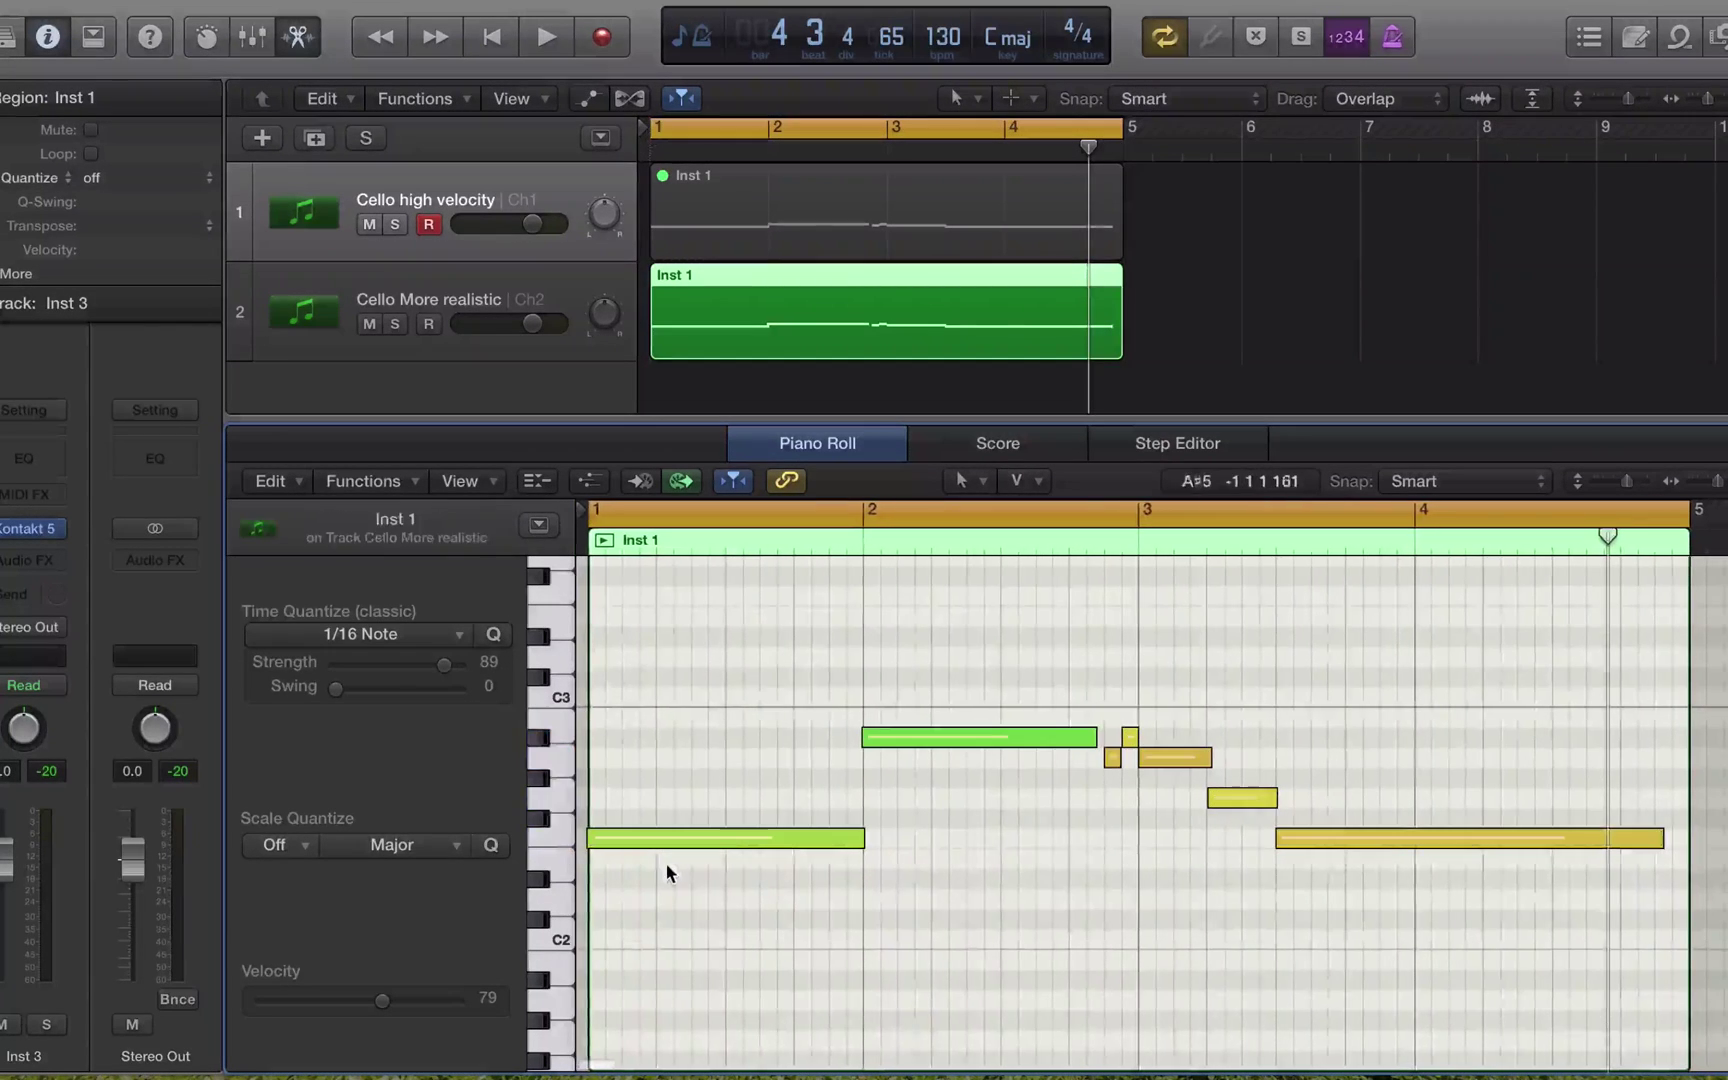
left_click(606, 846)
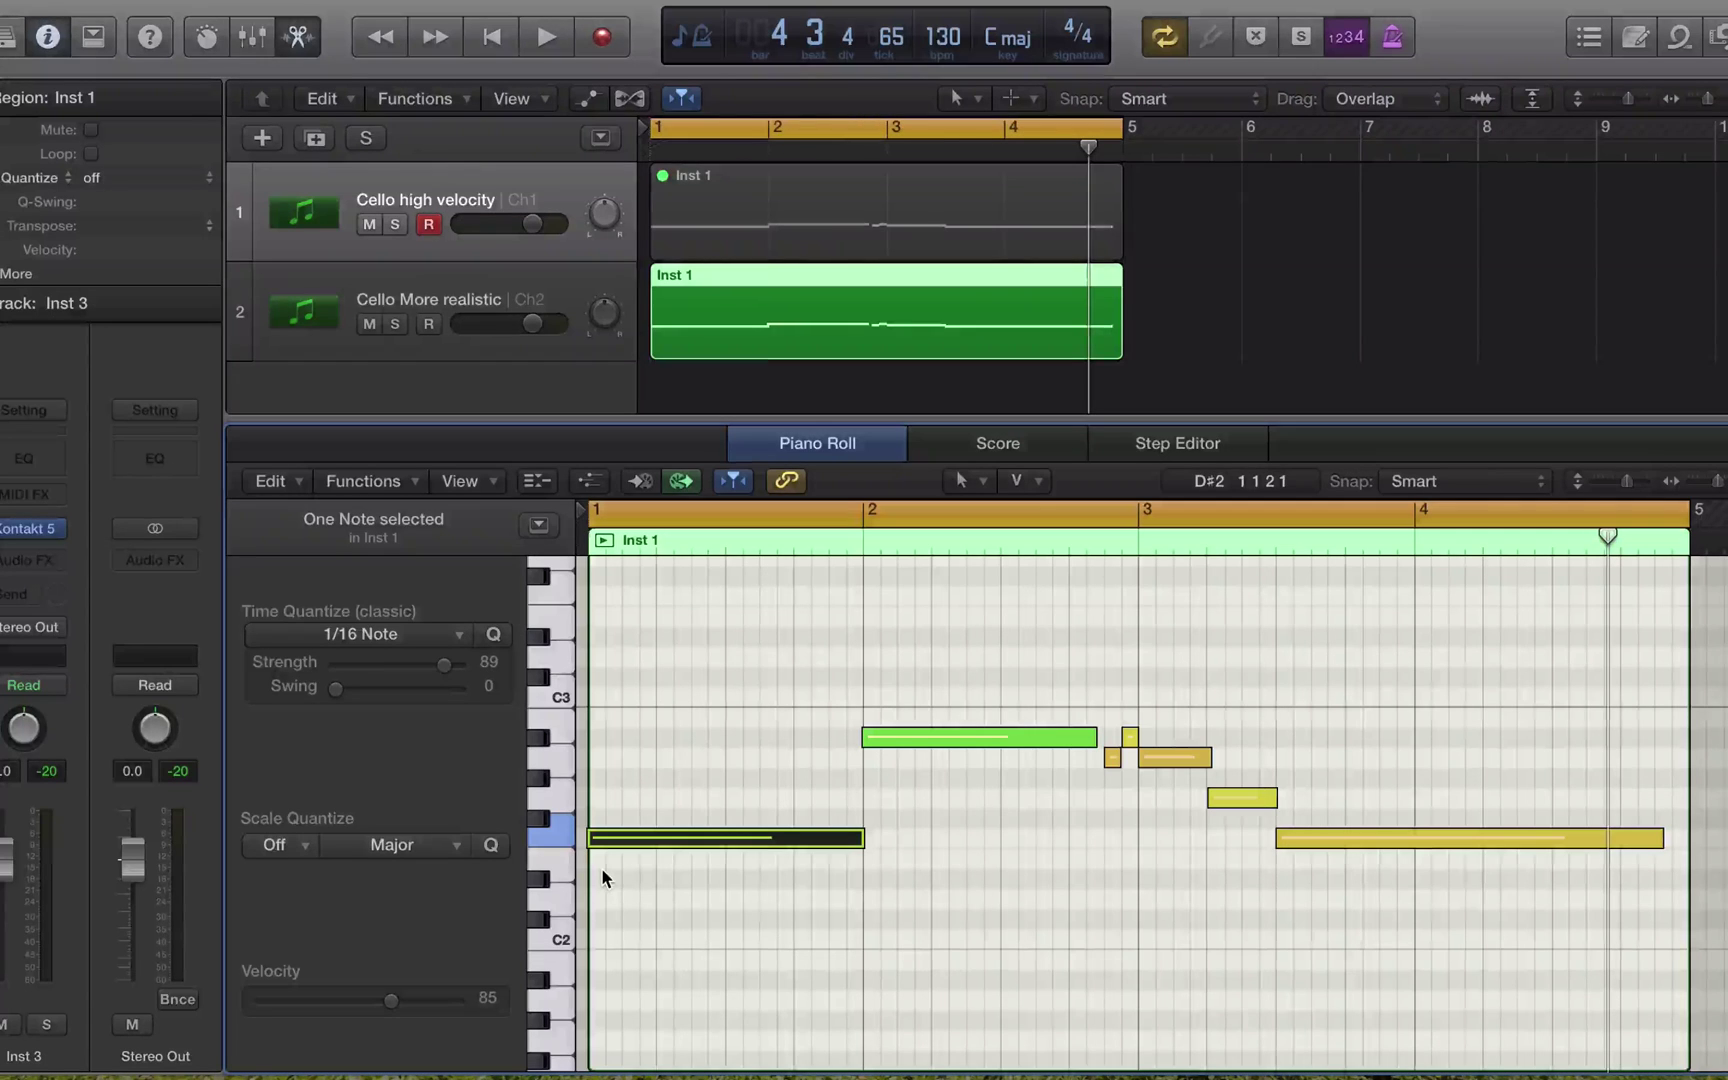
key("shift+space")
key("space")
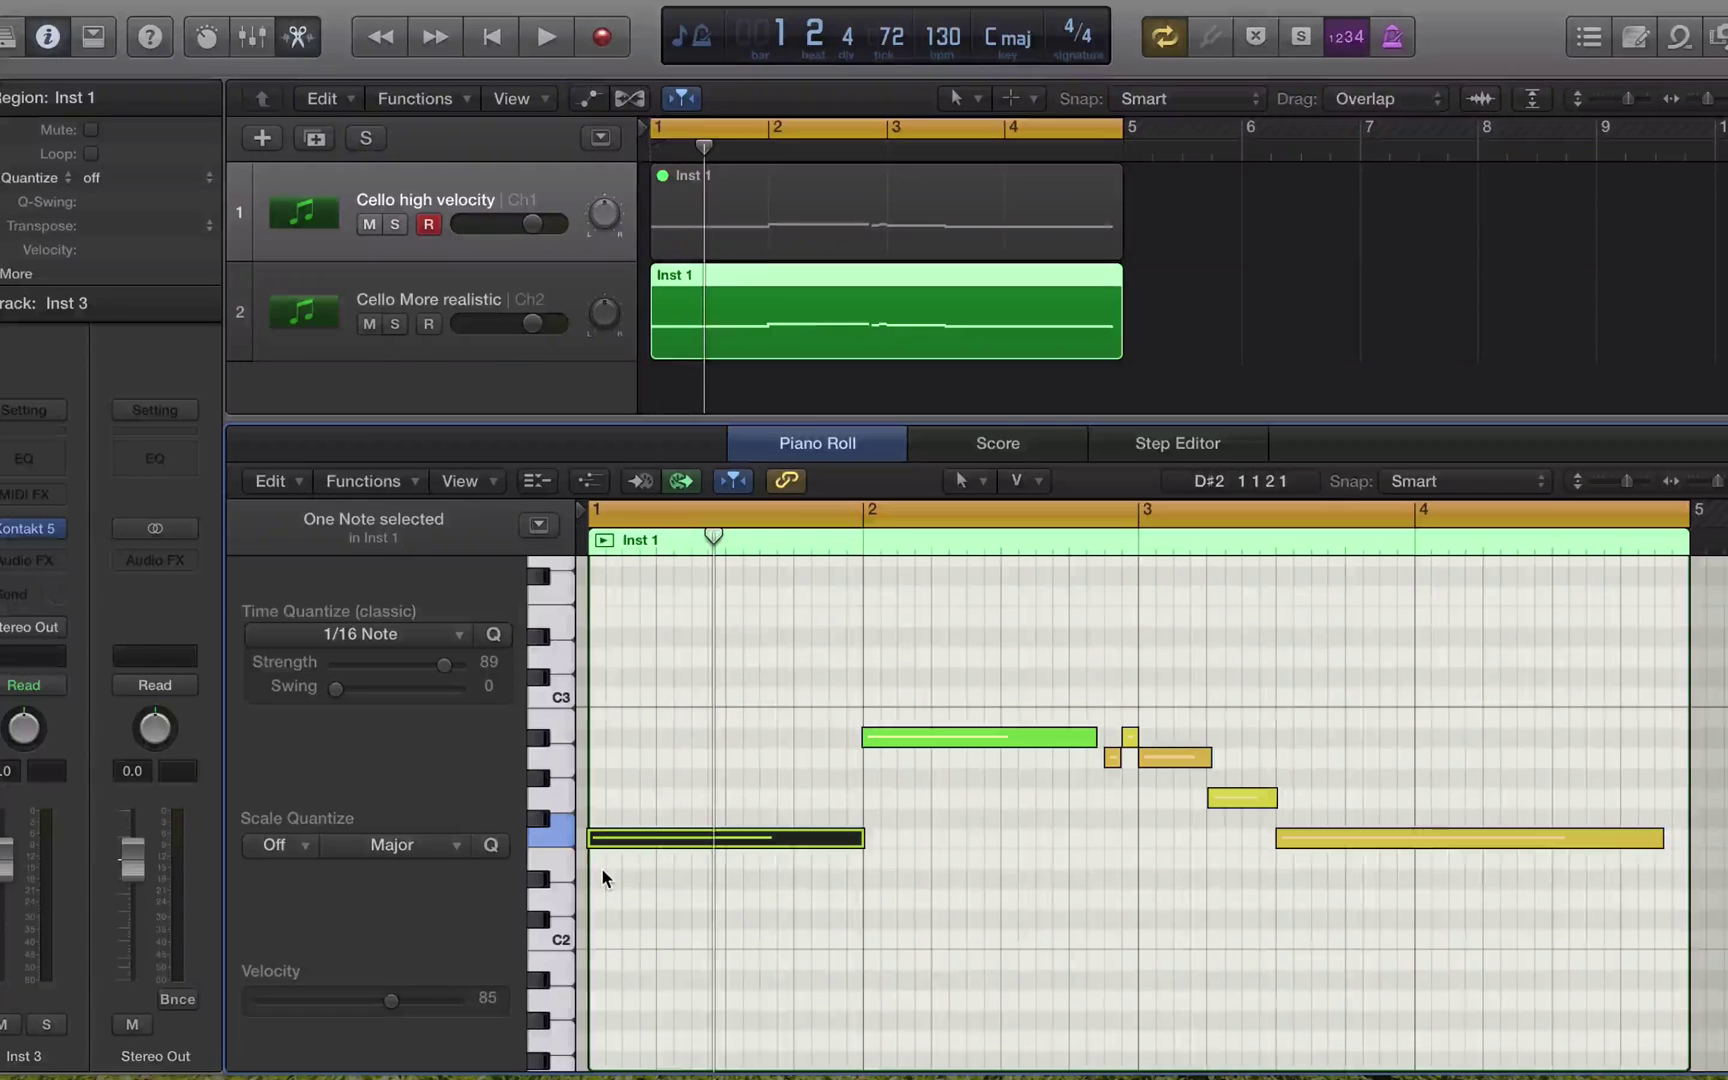
mouse_move(634, 848)
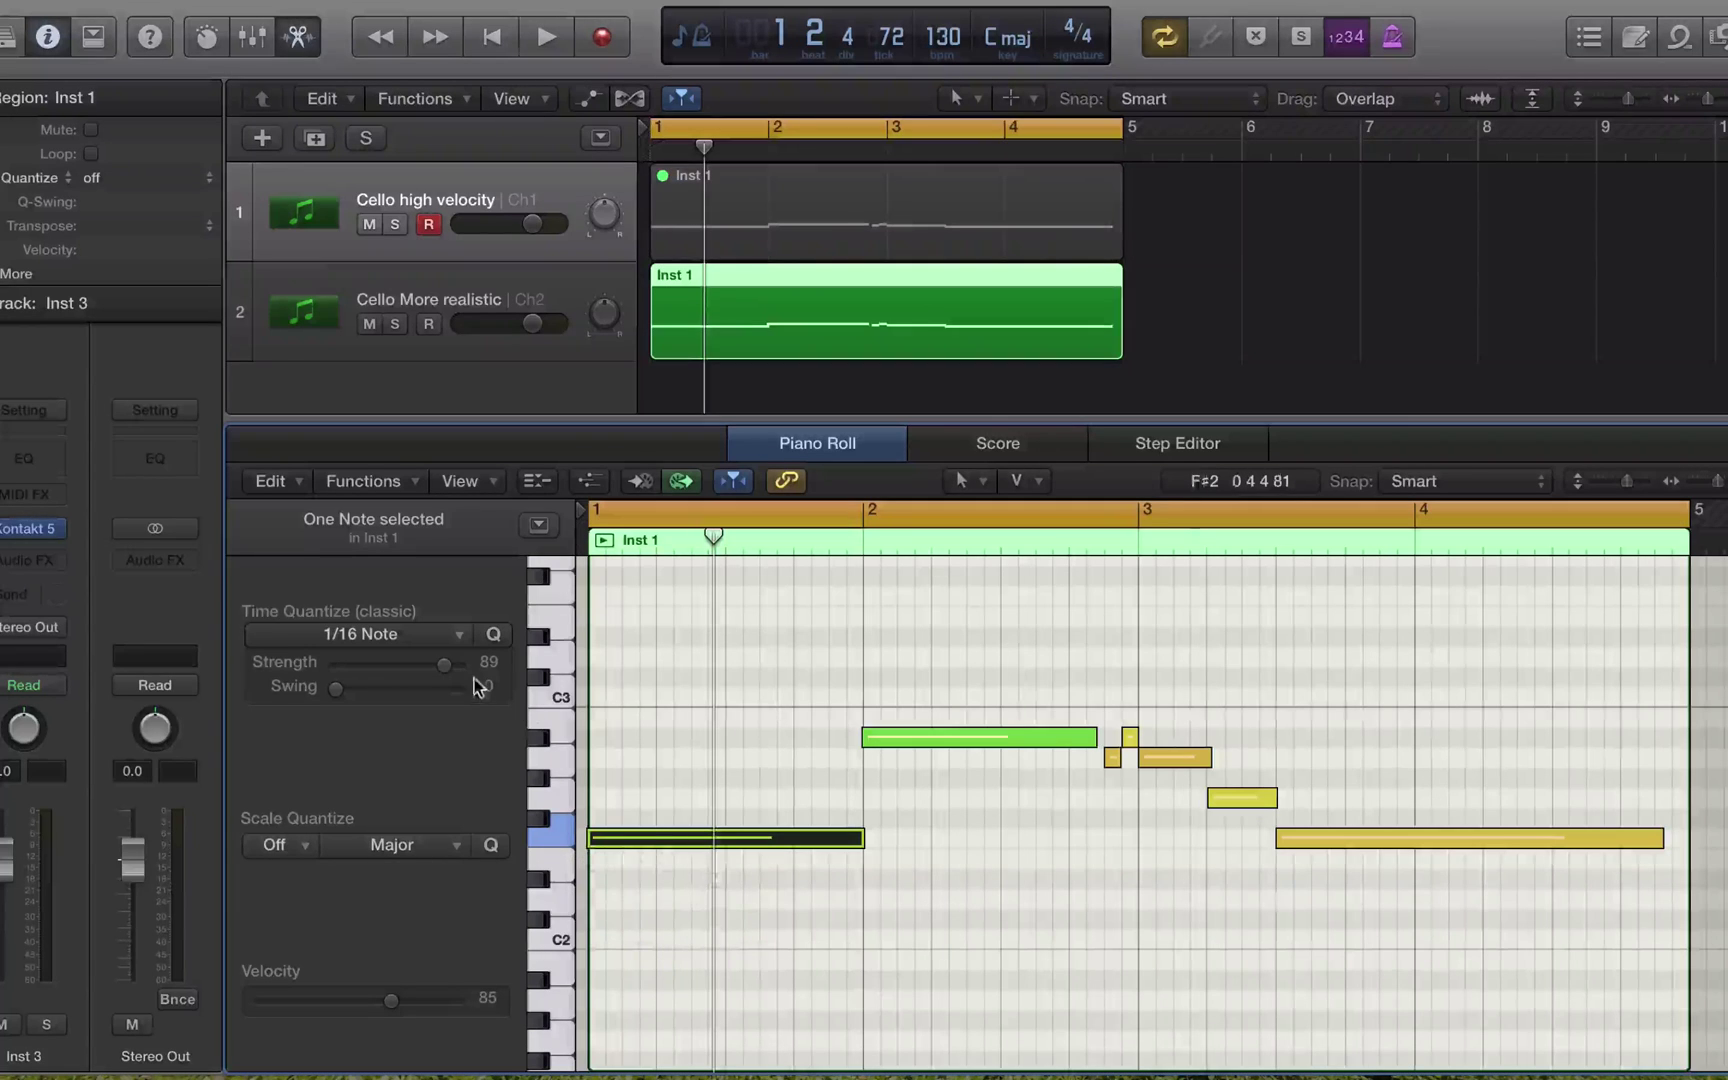
left_click_drag(446, 665, 497, 672)
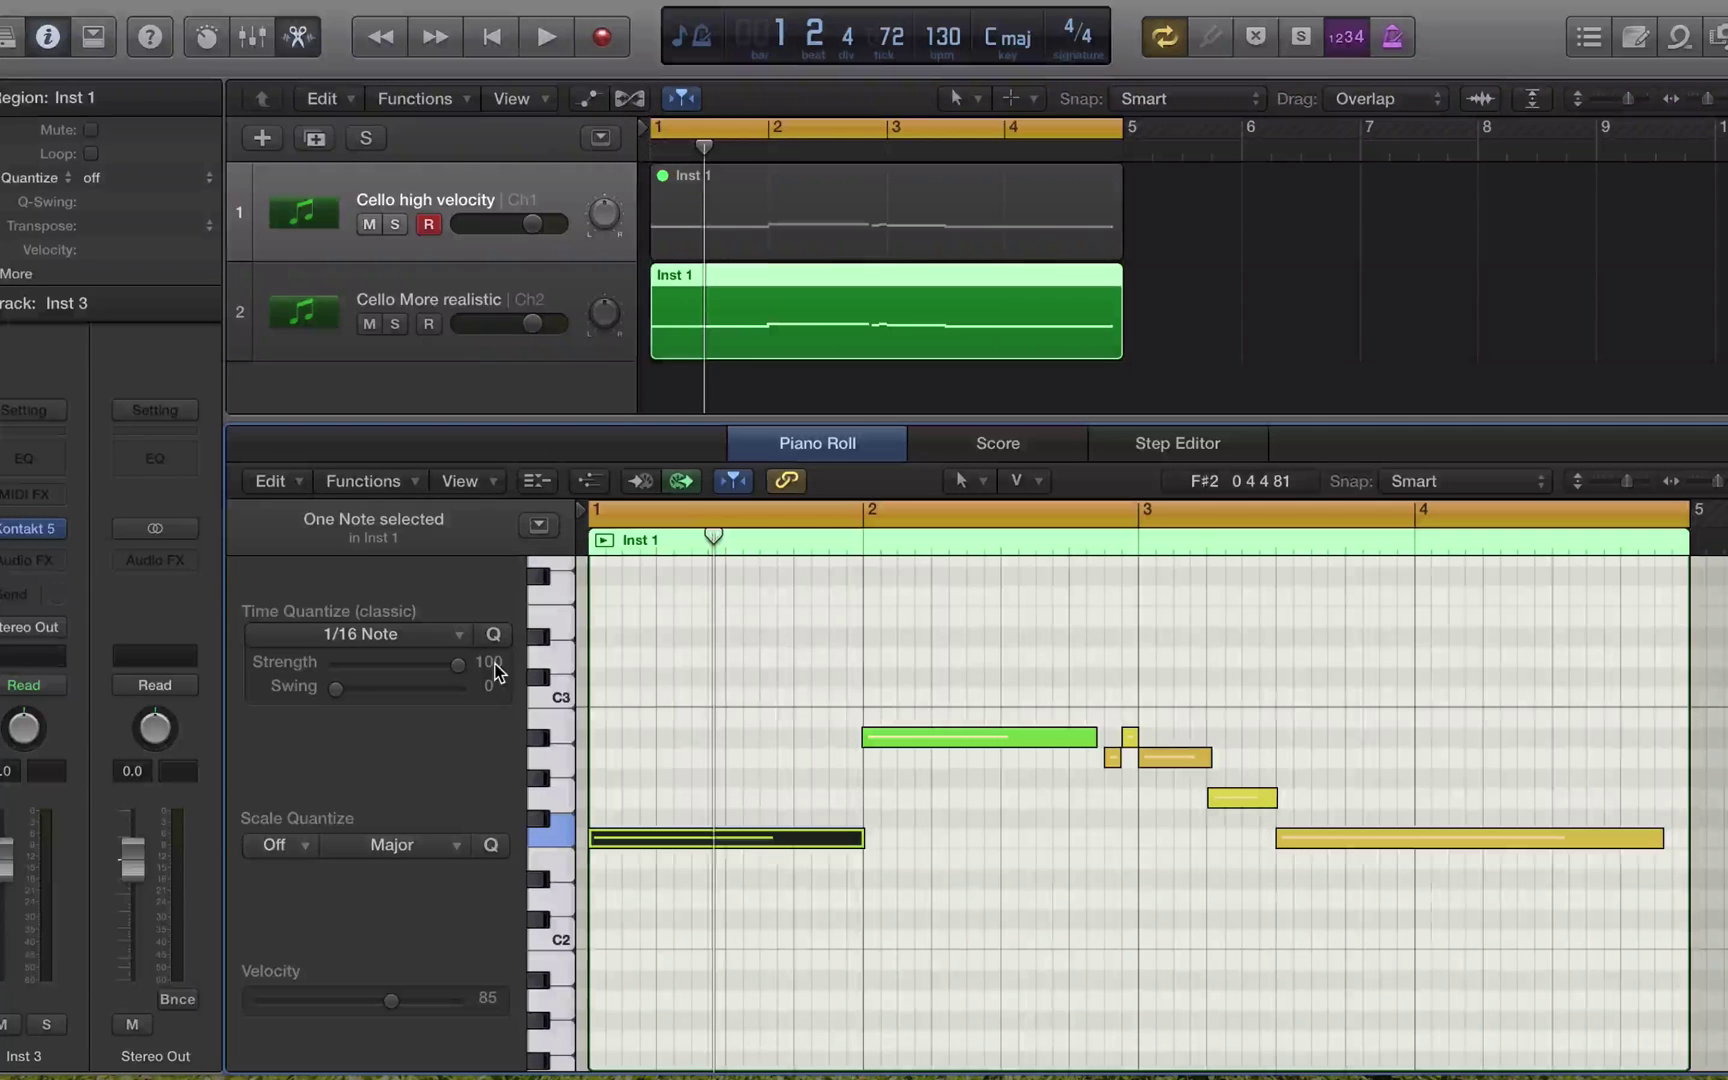
left_click(649, 751)
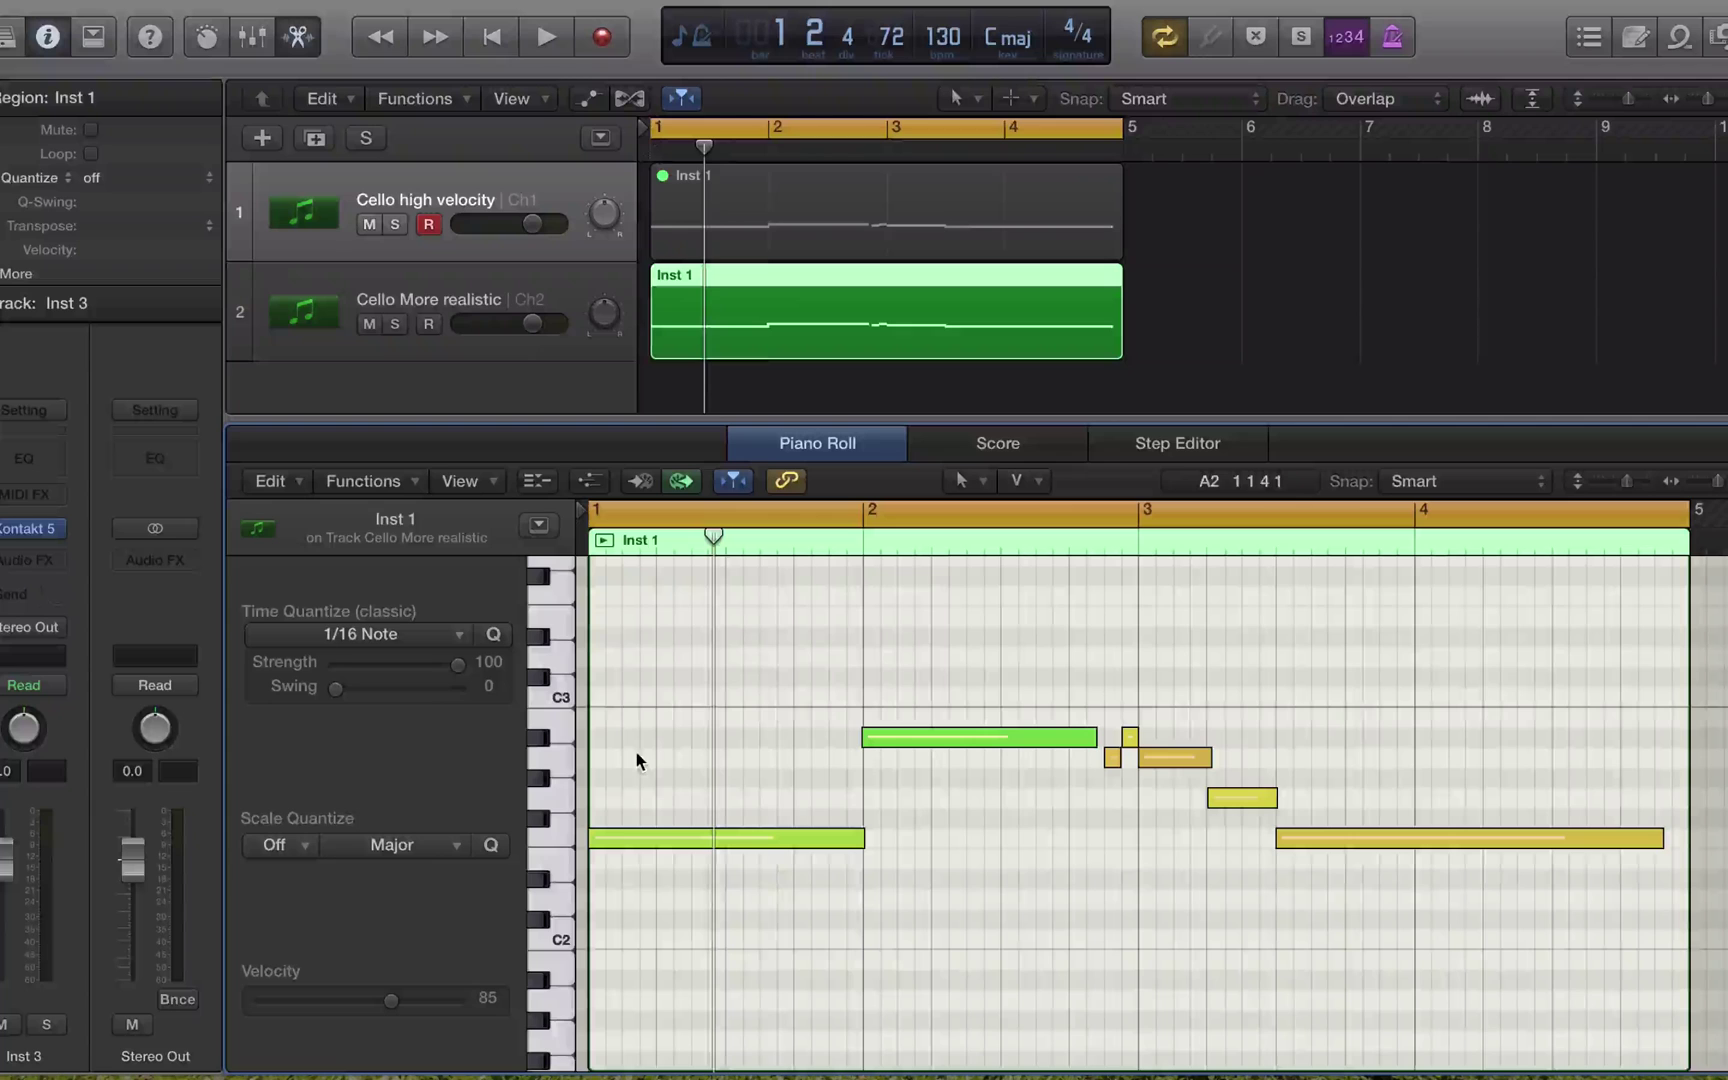
Step: Show the Note Velocity controller lane with MIDI Draw and open the Controller menu
left_click(603, 491)
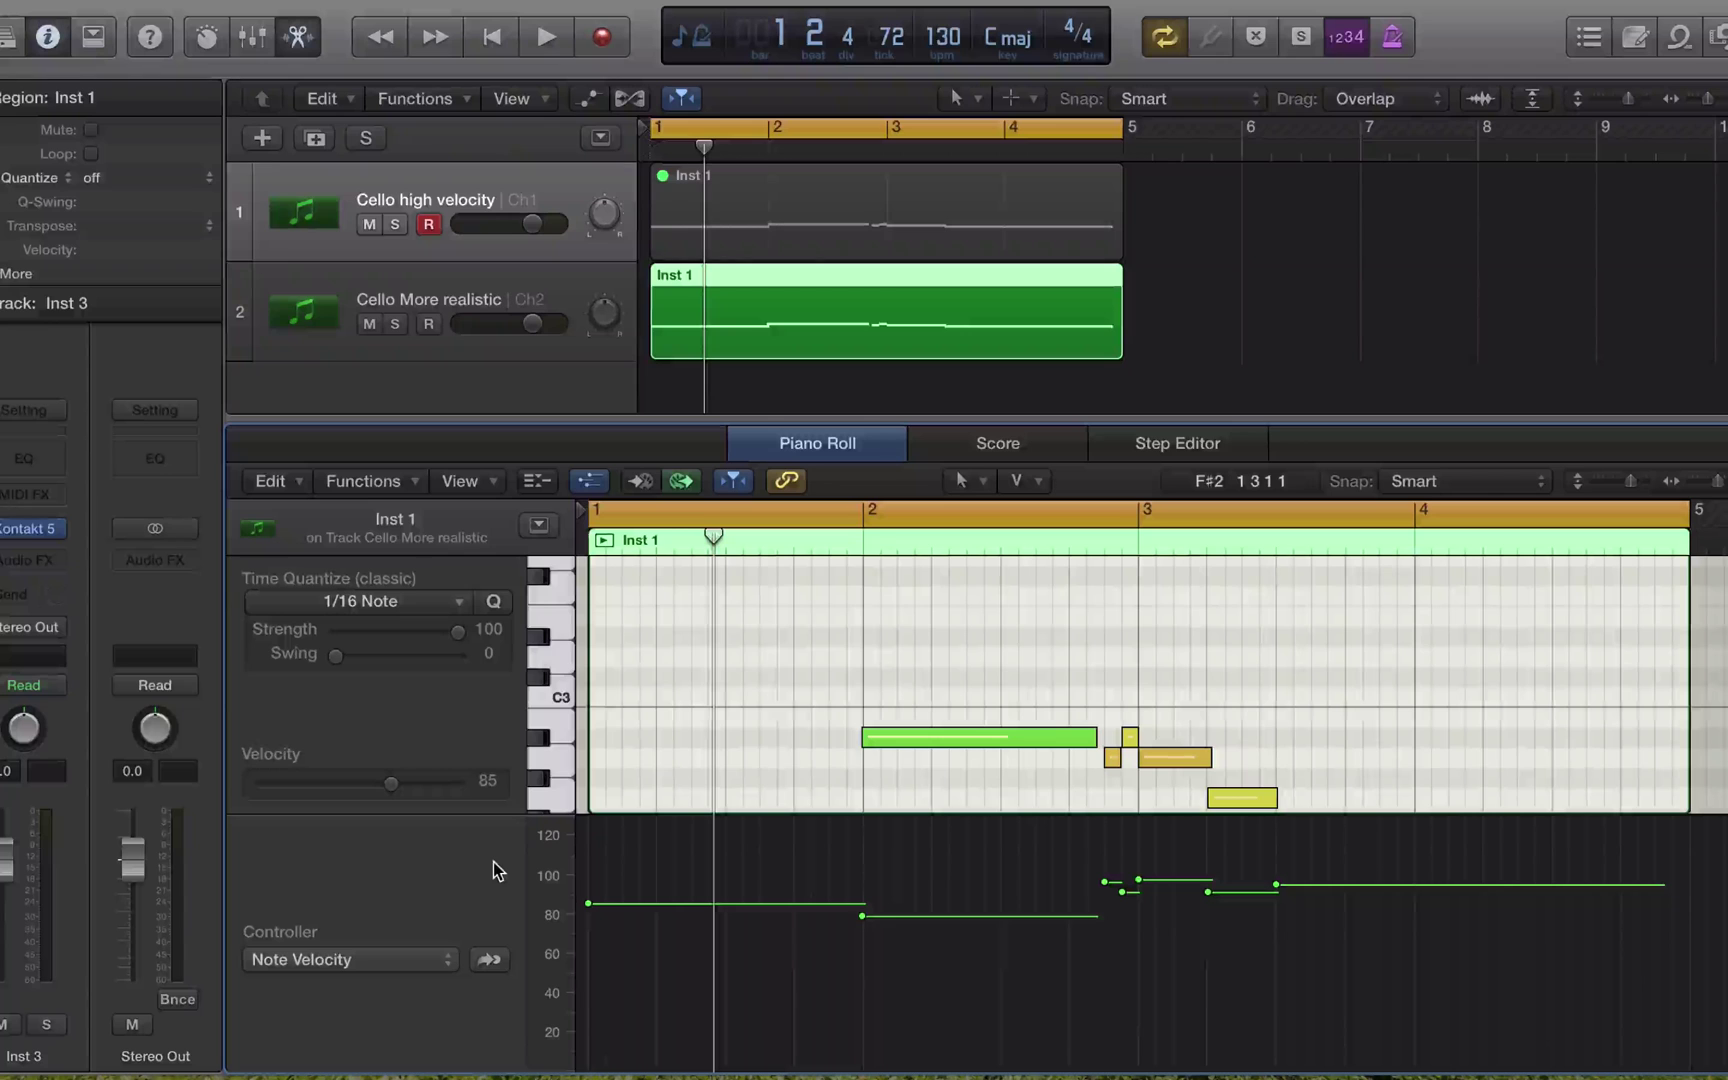
left_click(366, 961)
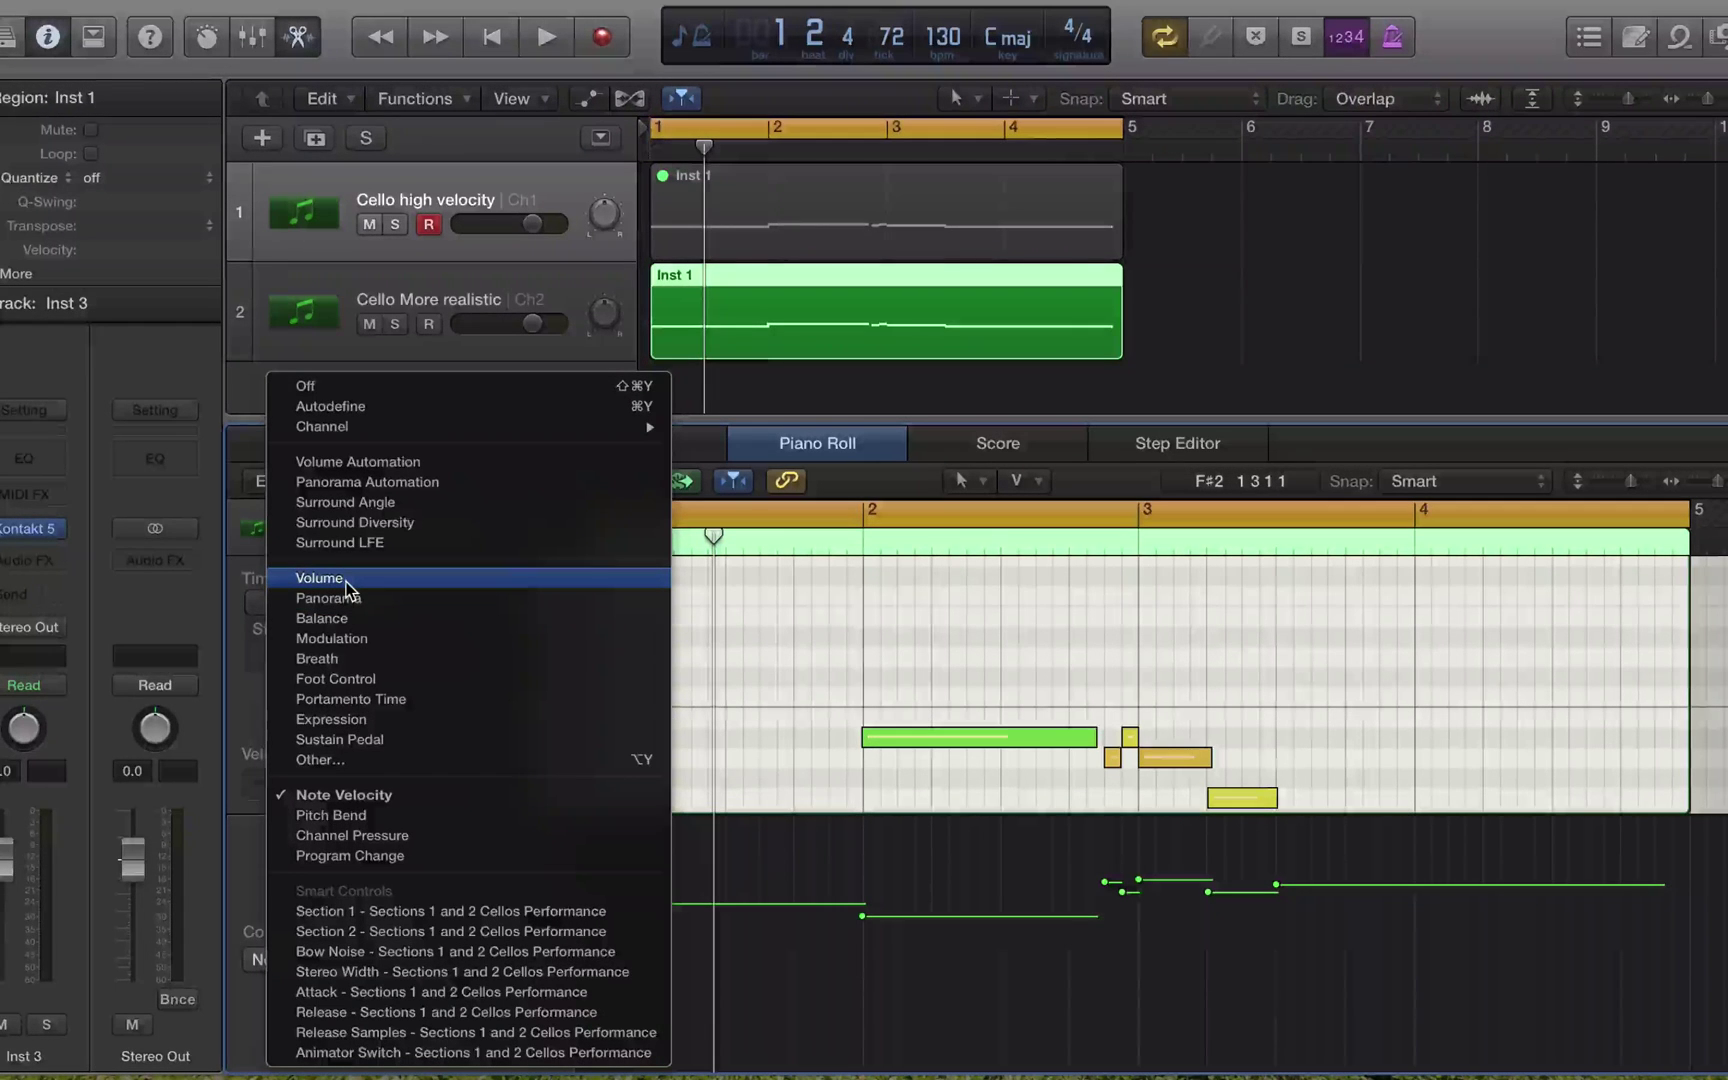
Step: Switch the lane to Volume and pencil a crescendo from 19 to 93 over bar 1, then play it
left_click(345, 580)
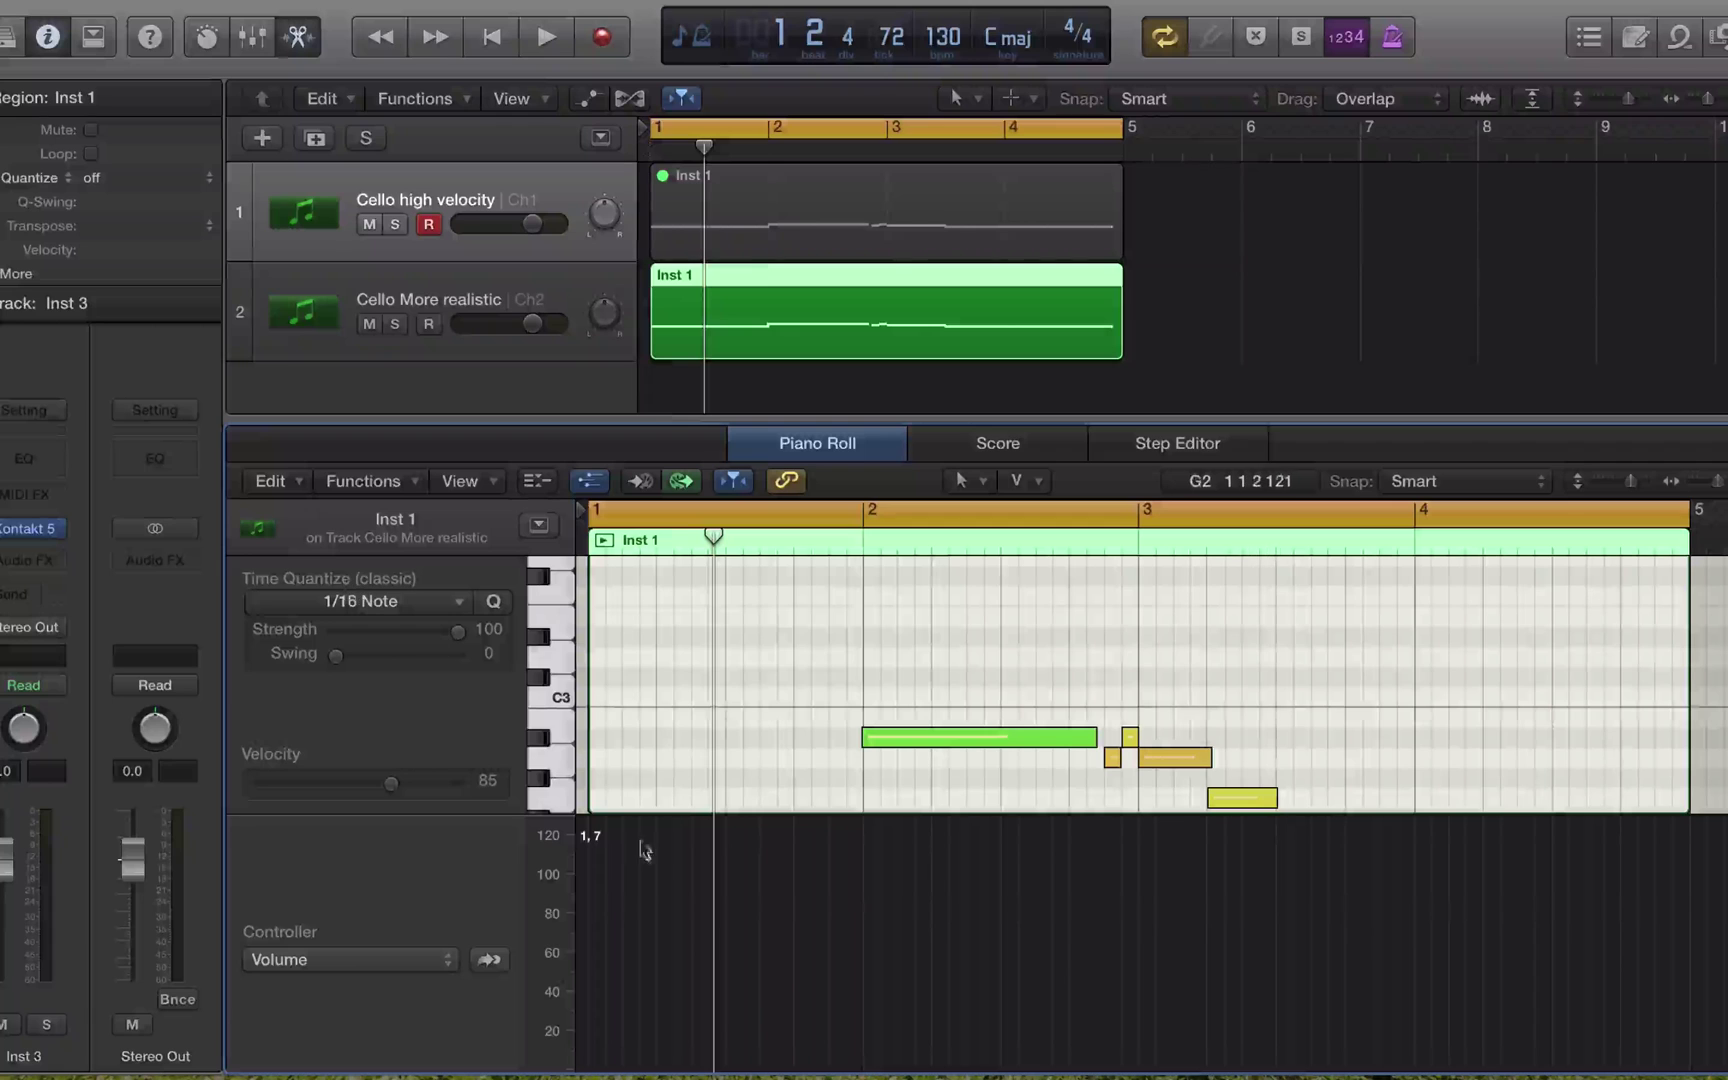
key("t")
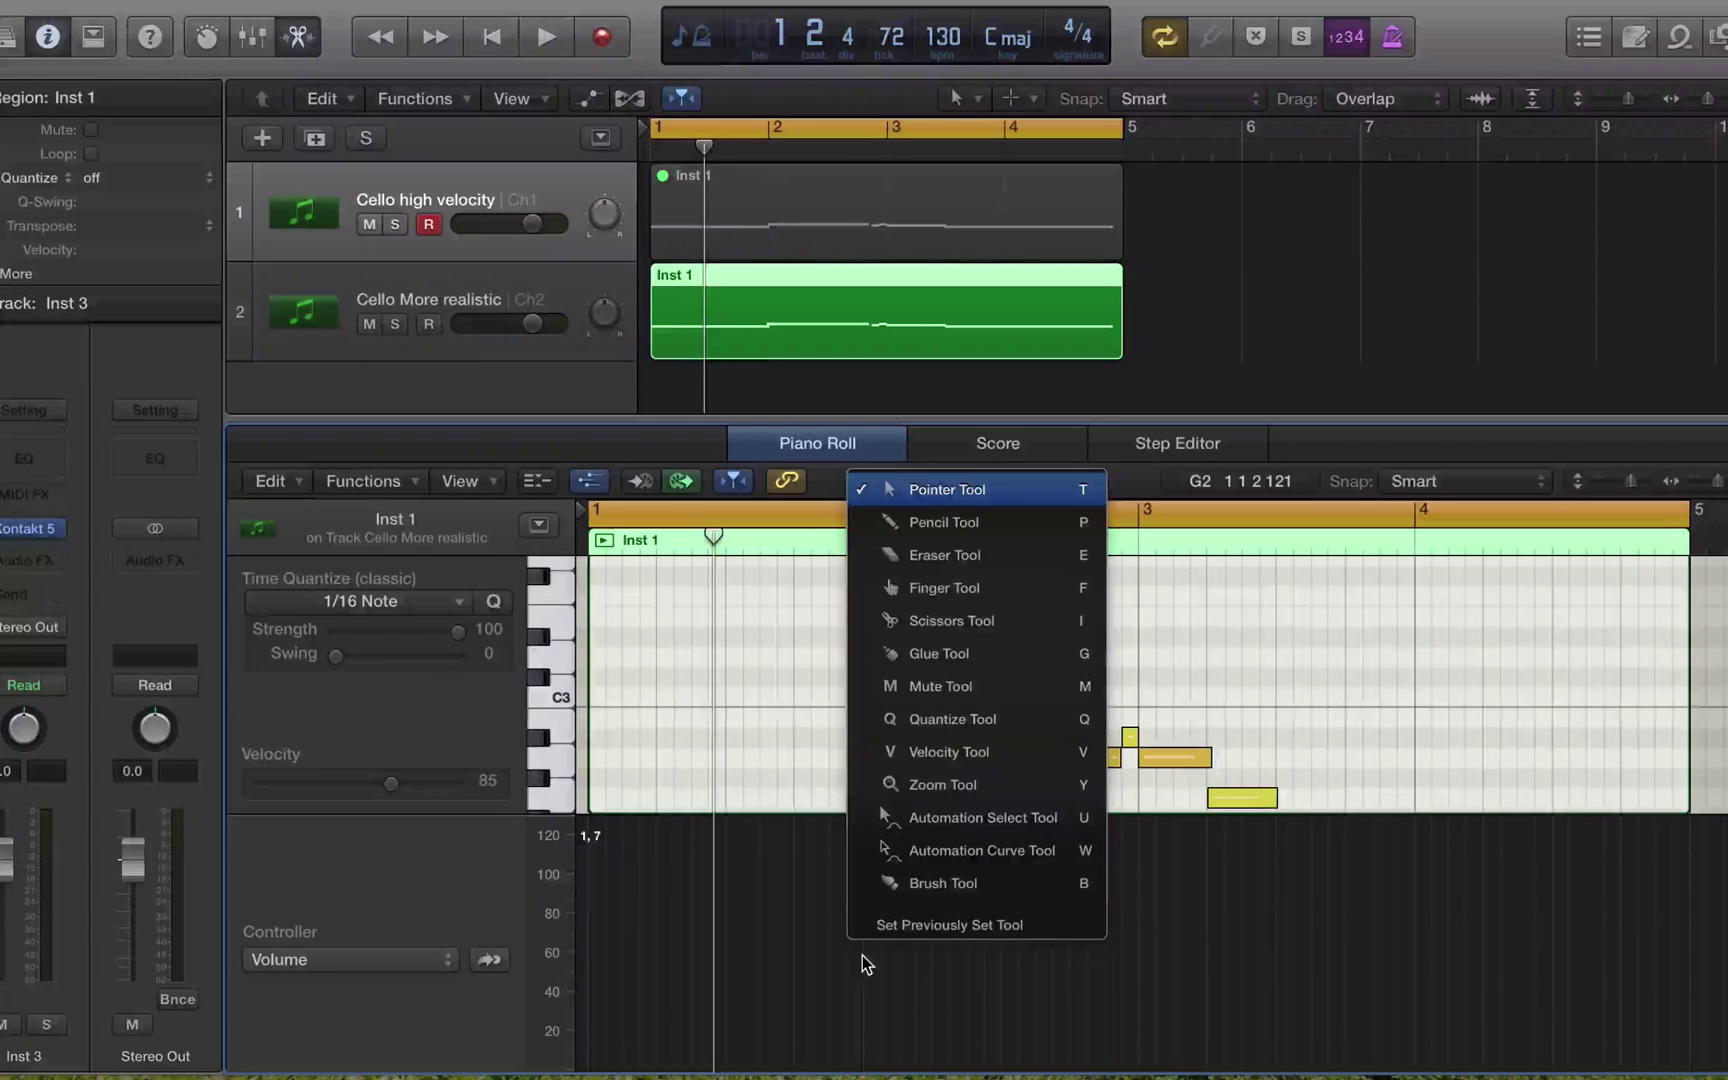
left_click(1003, 524)
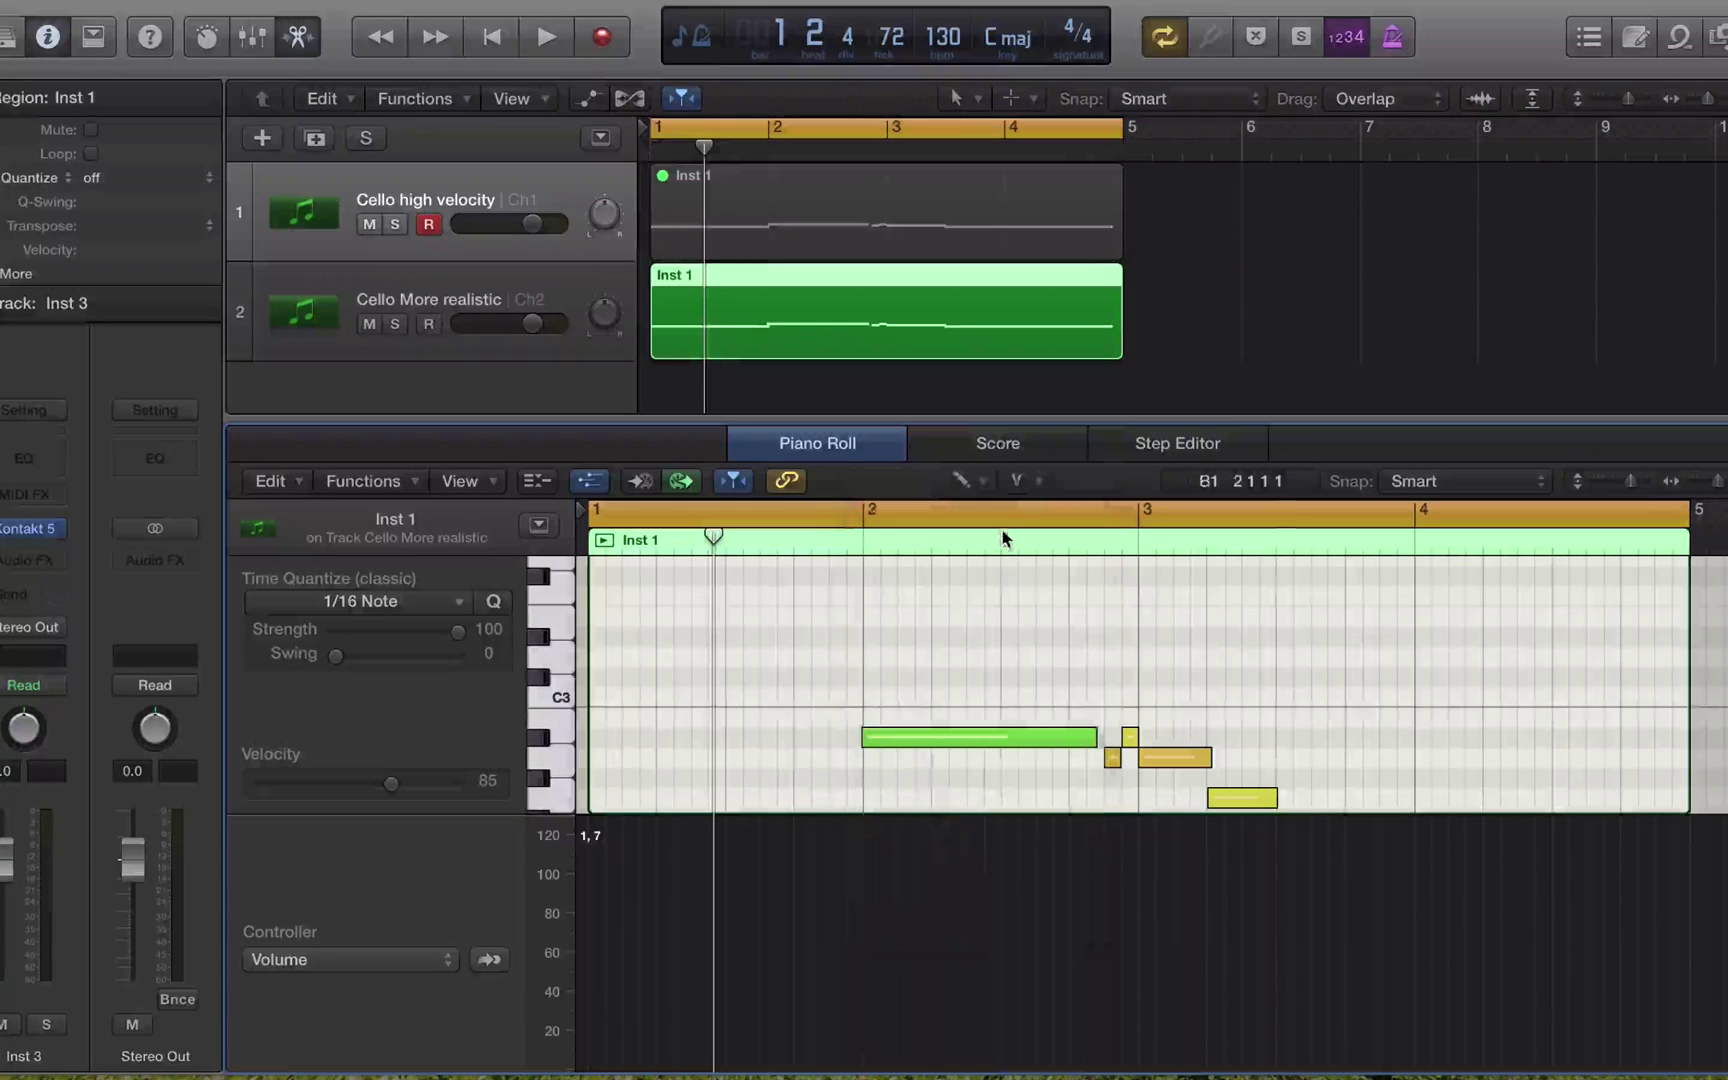
mouse_move(932, 889)
left_mouse_down()
mouse_move(690, 975)
mouse_move(575, 1040)
left_mouse_up()
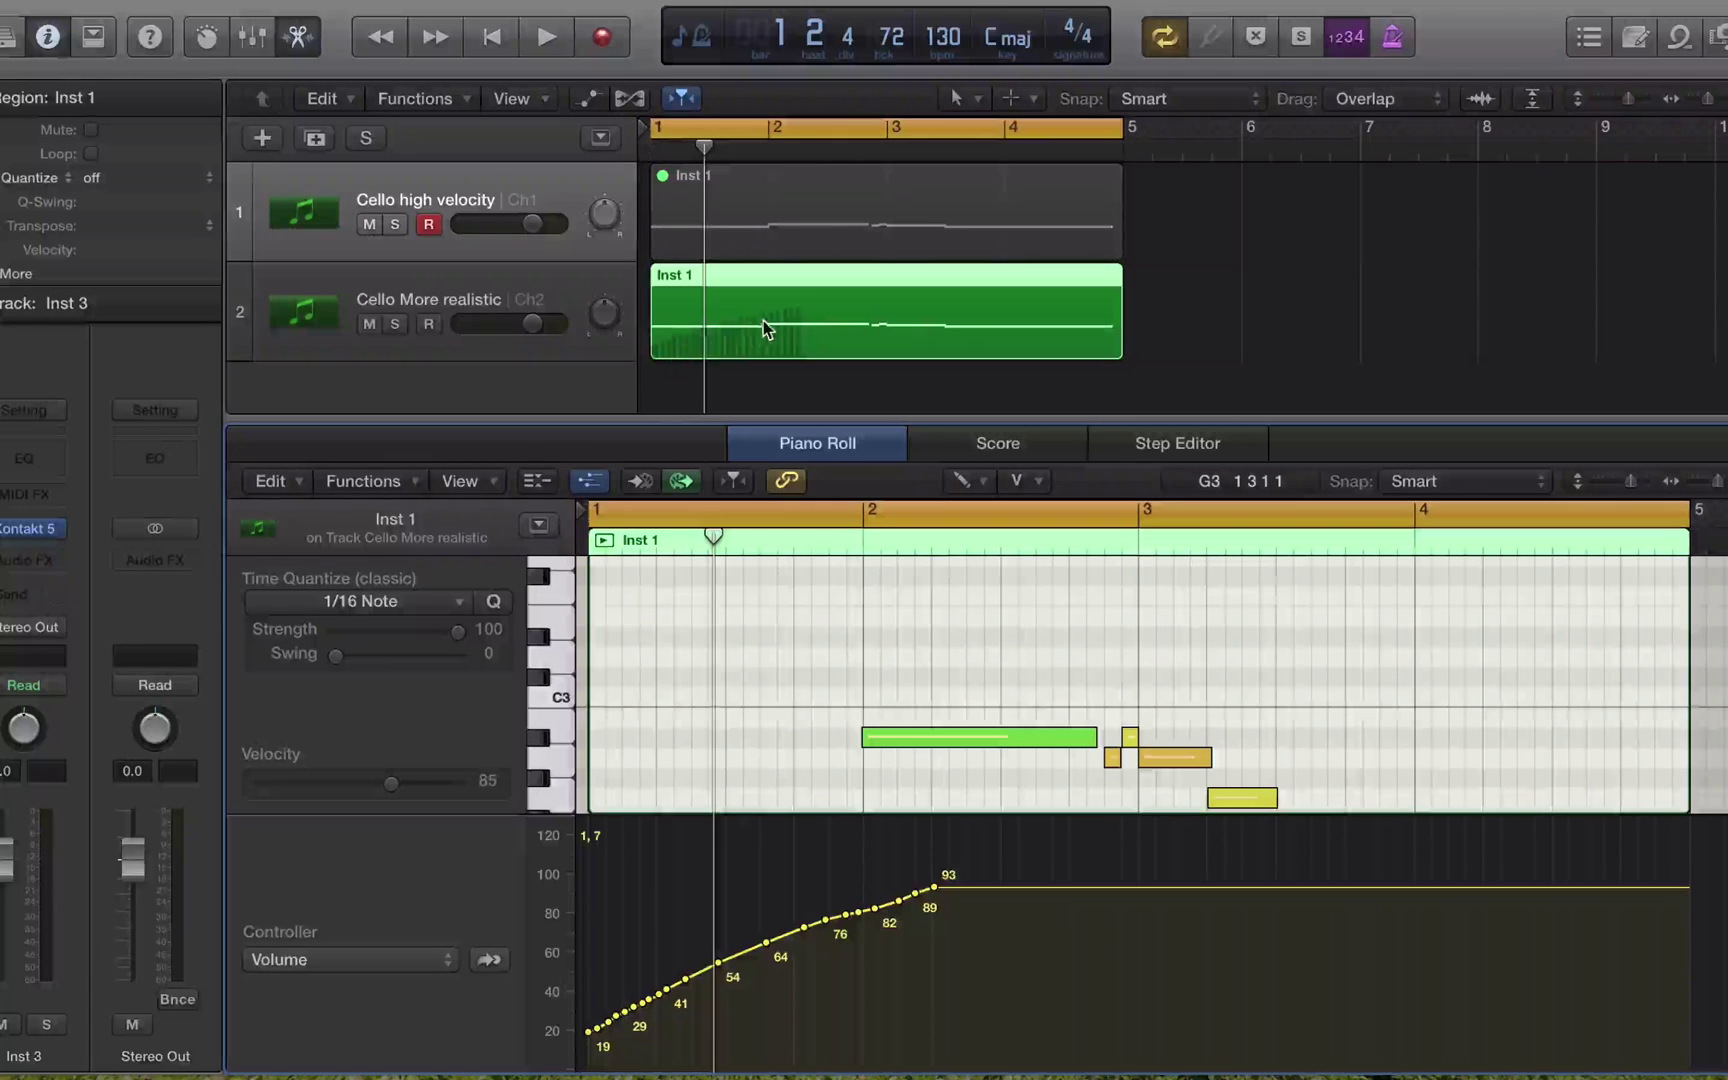
key("space")
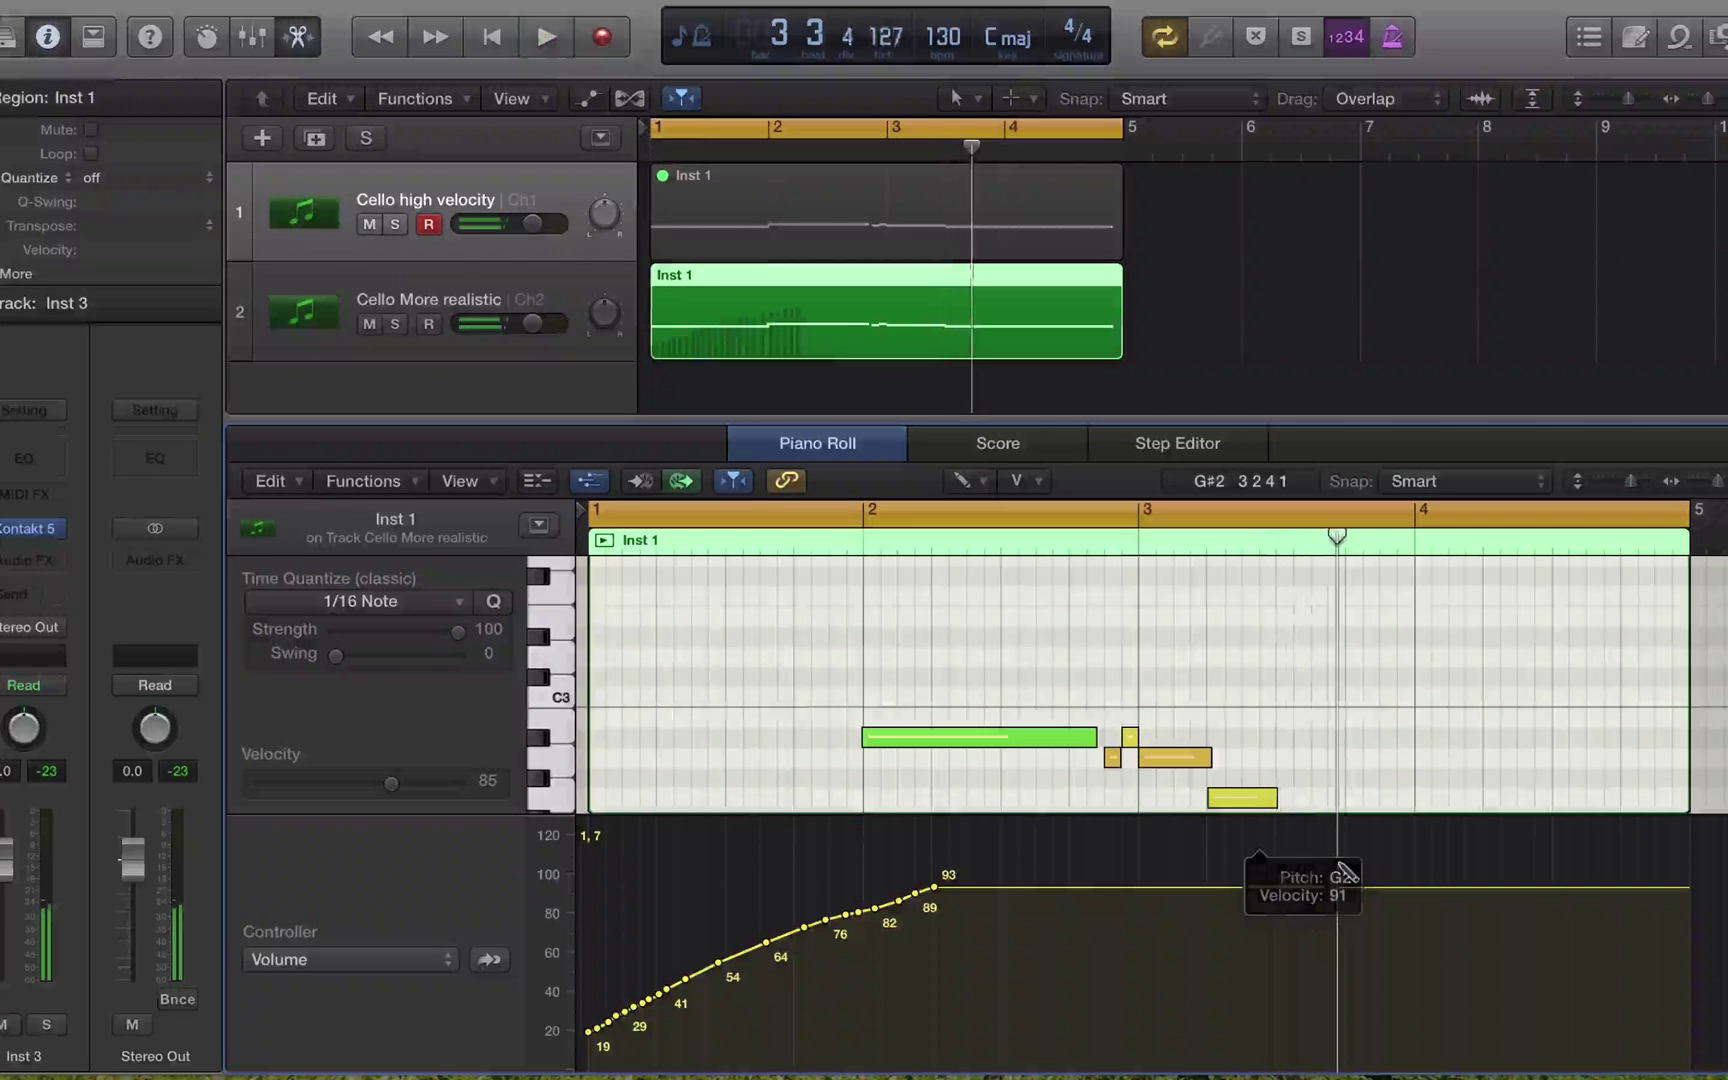
Step: Zoom out and pencil a volume fade from 84 down toward zero by the region's end
key("space")
key("super+Left")
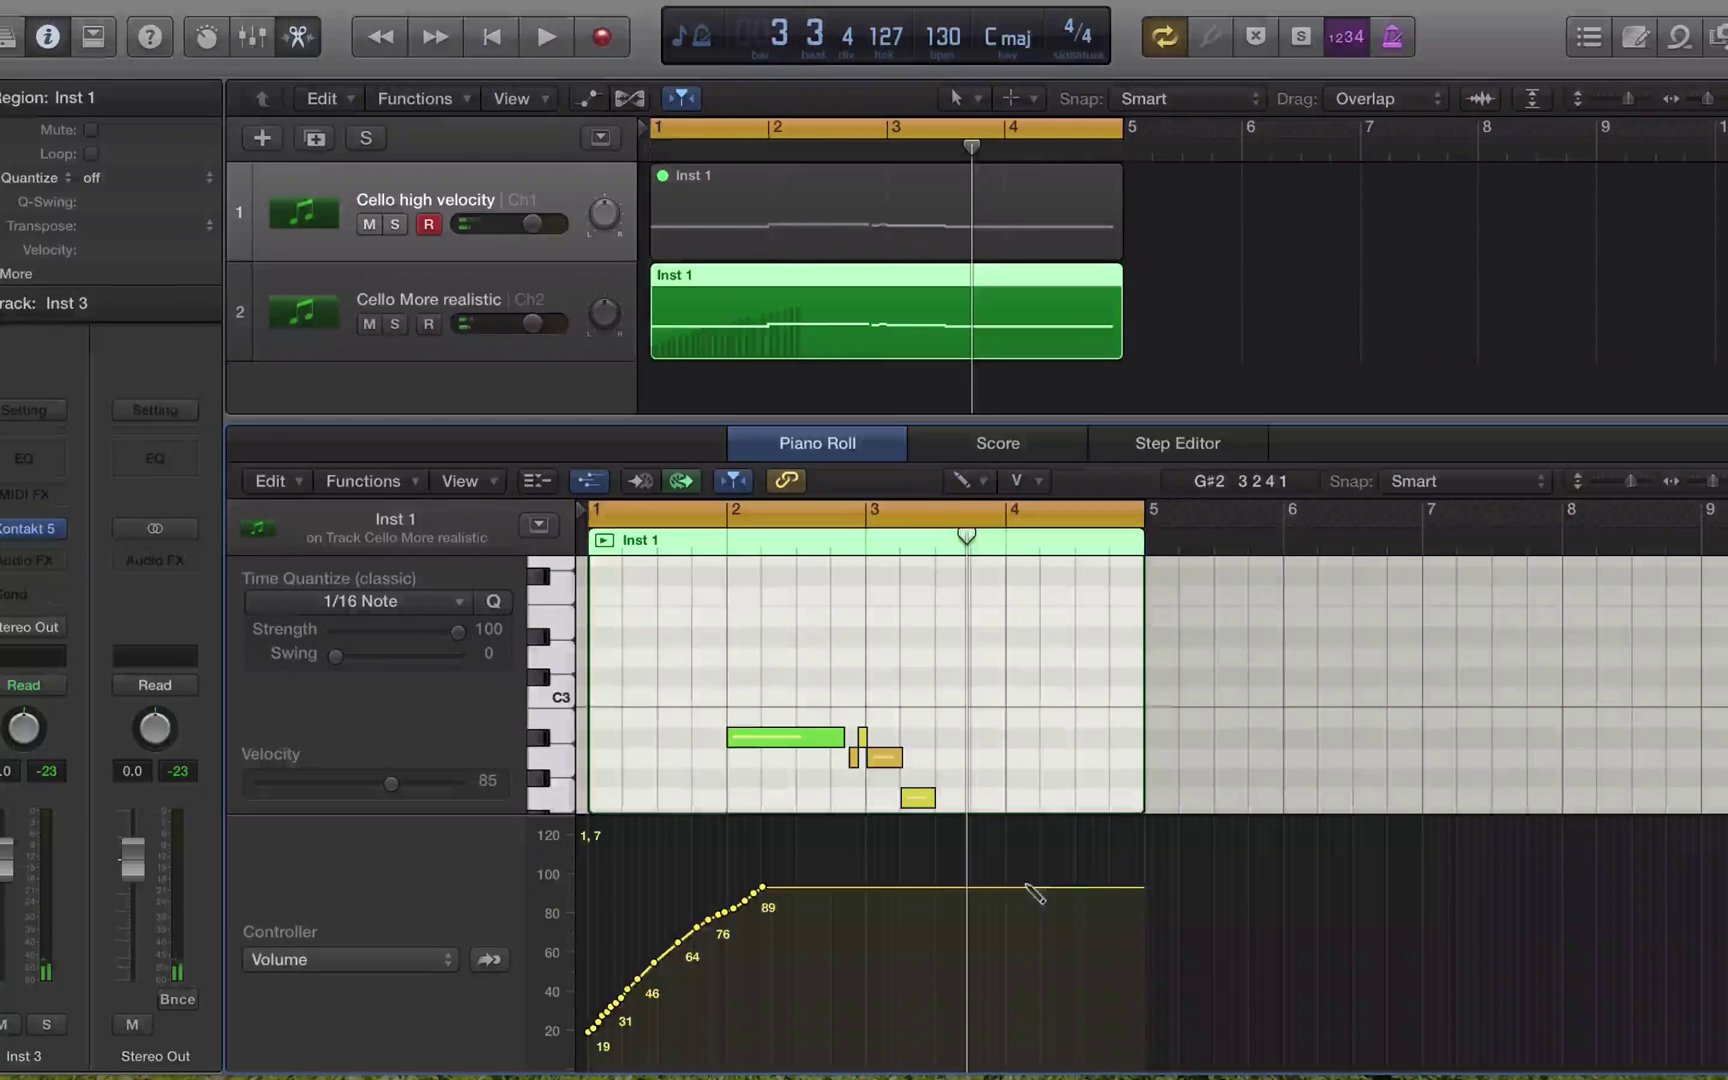
left_click(1043, 904)
left_click_drag(1043, 904, 1142, 1068)
Step: Play the crescendo and fade-out from the song start, then open the Controller menu
key("Return")
key("space")
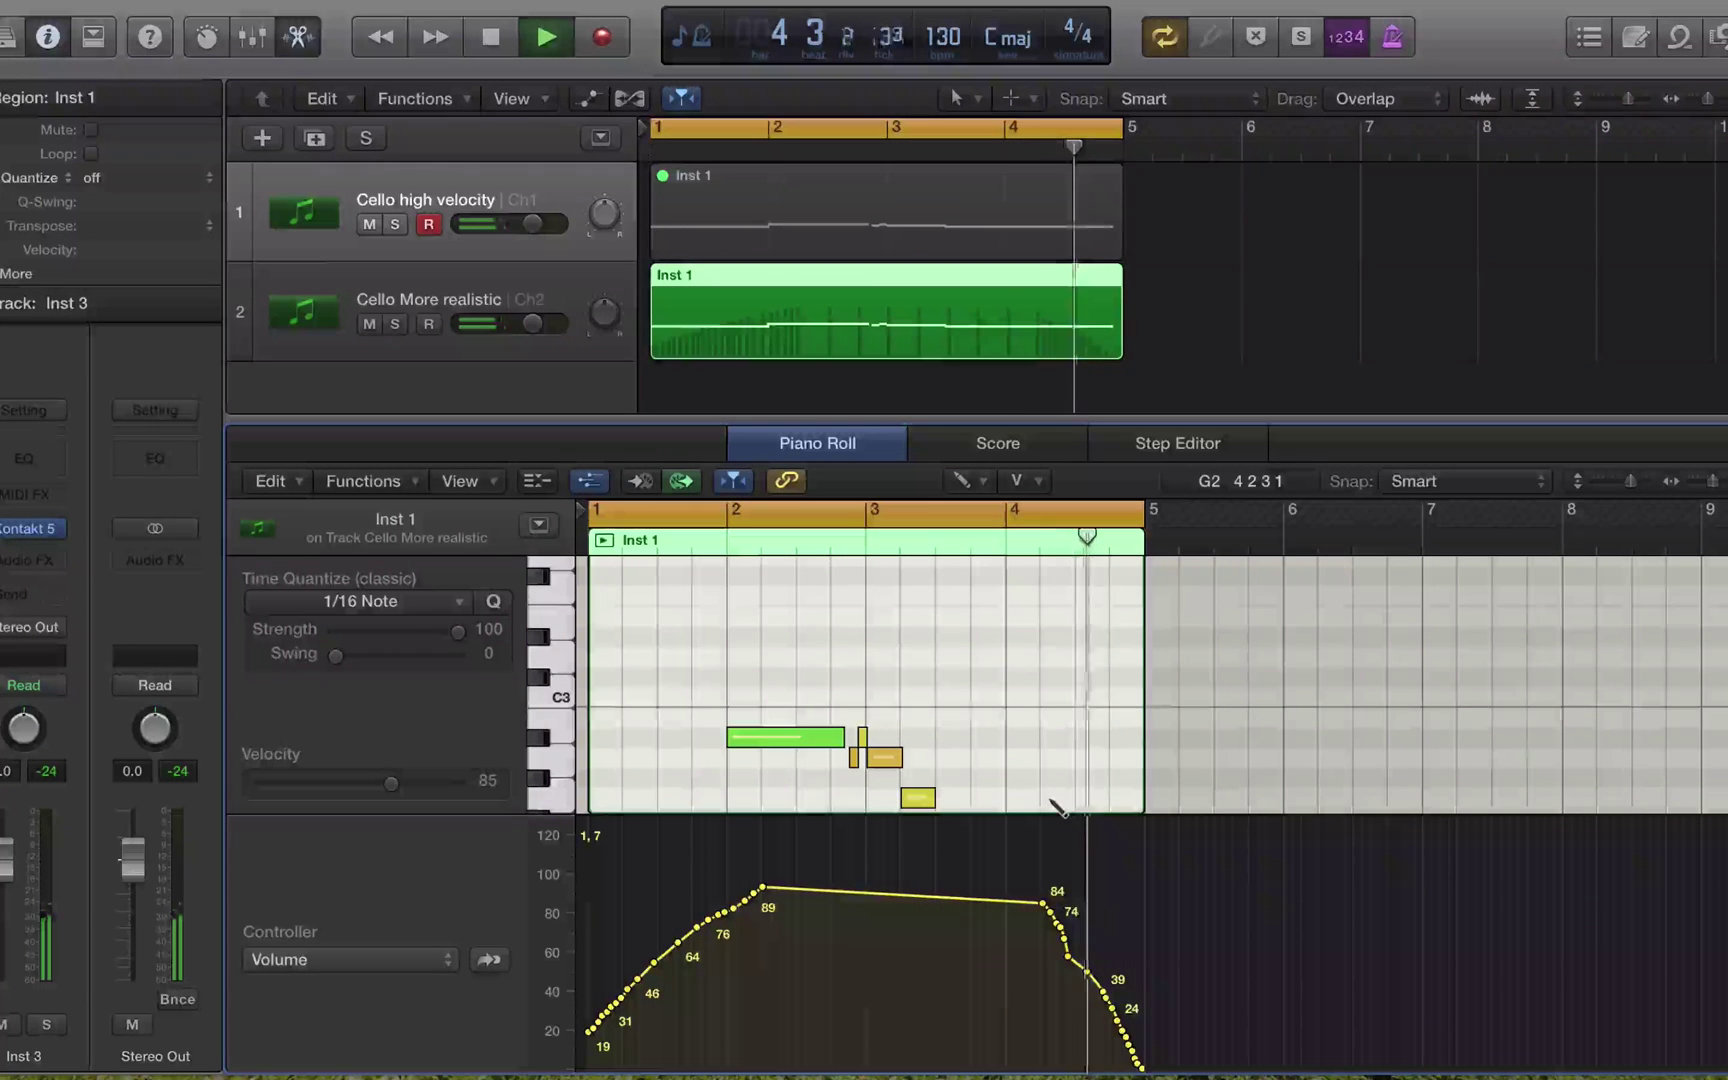
key("space")
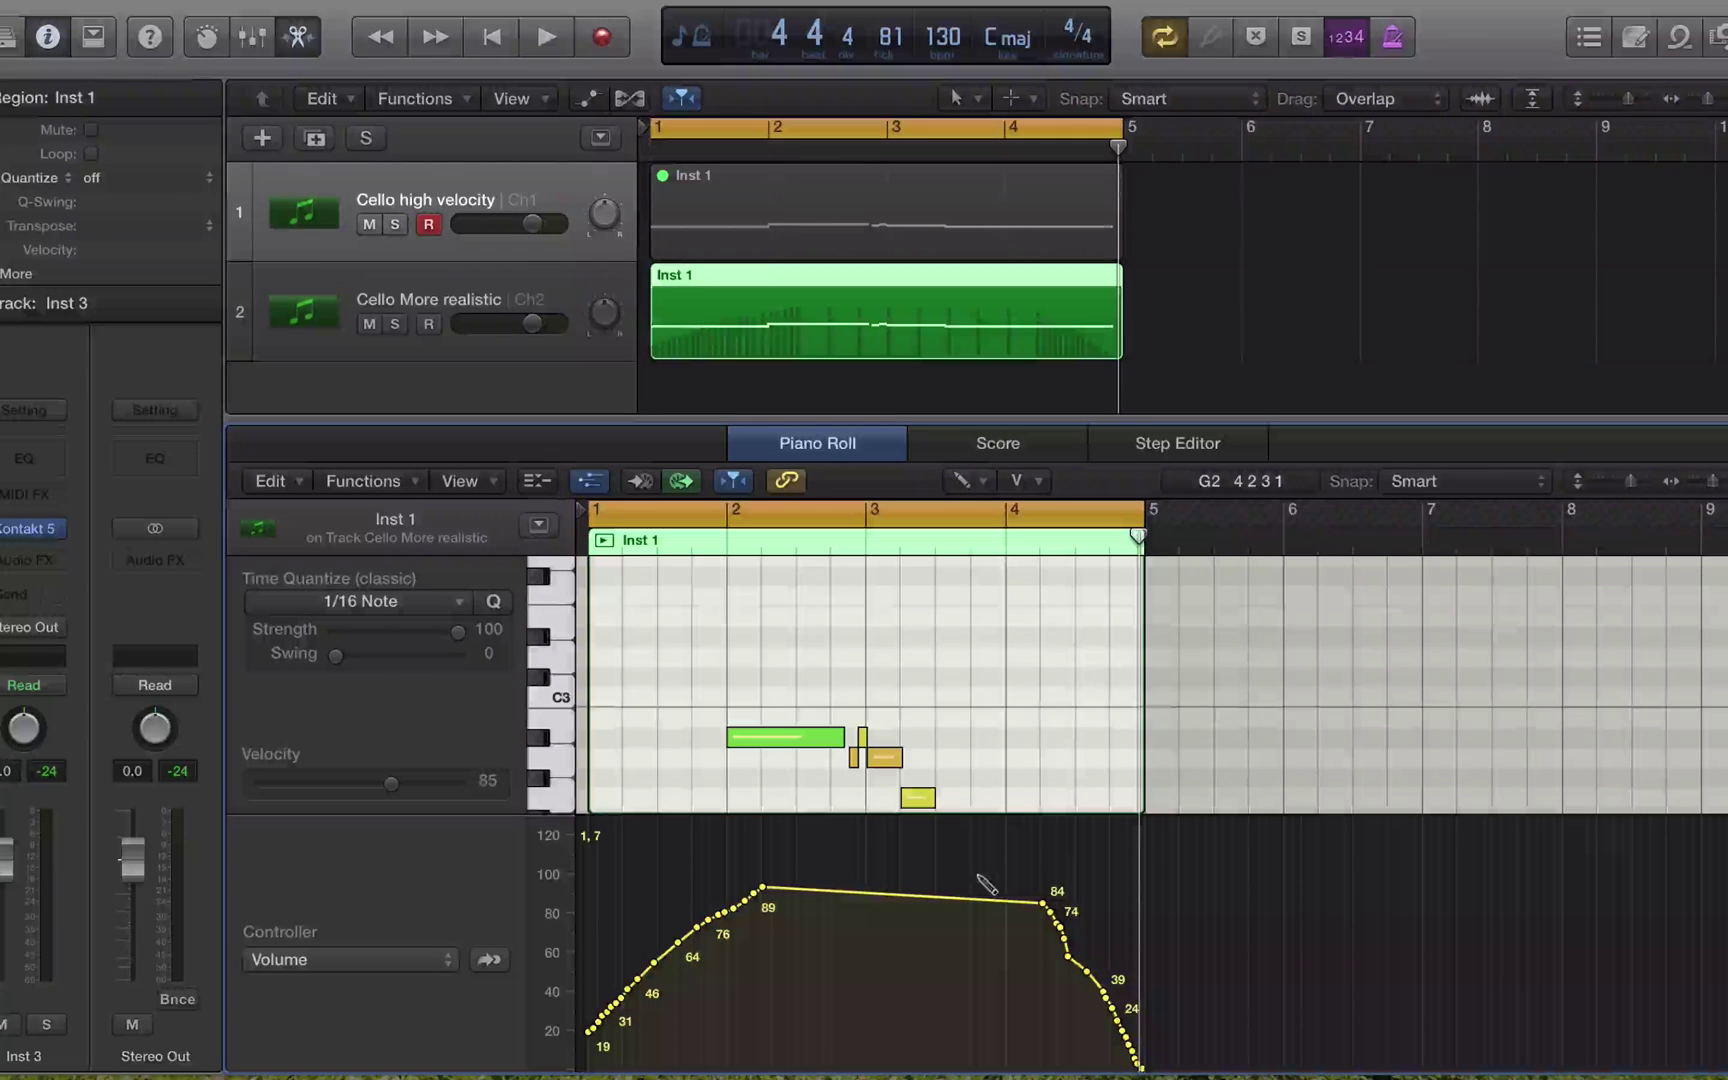
left_click(428, 966)
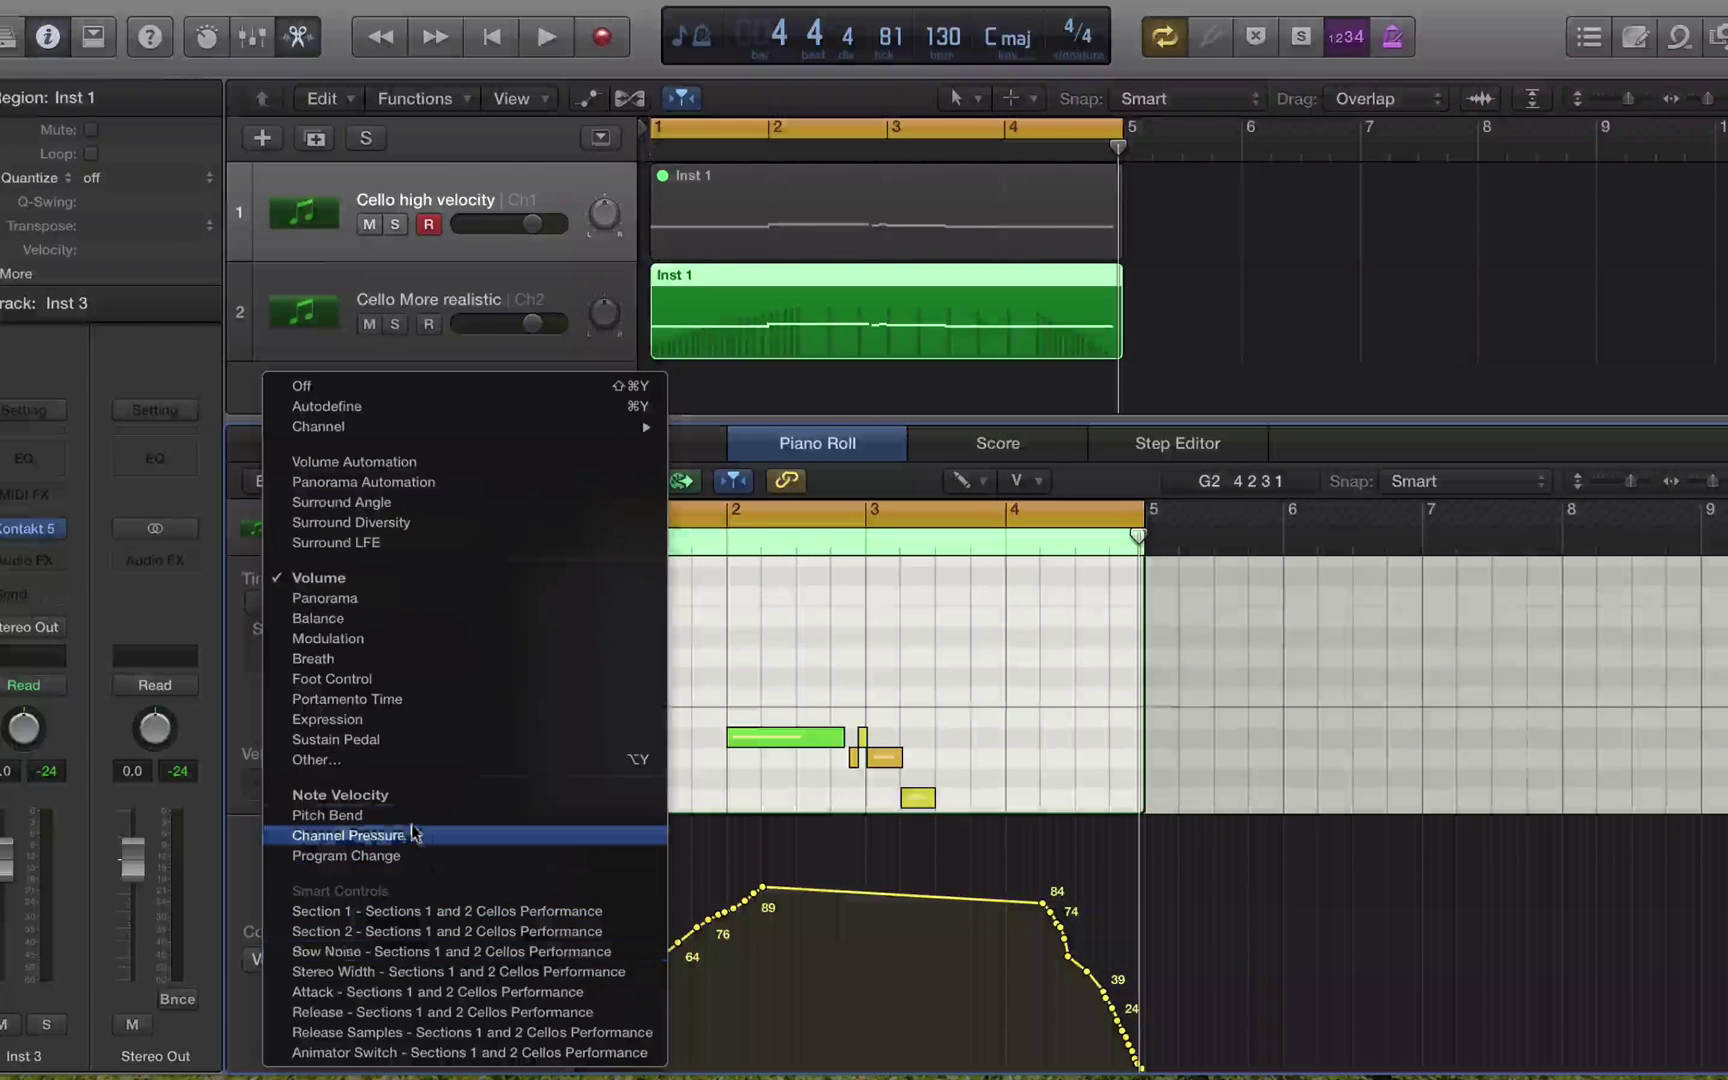
Step: Retarget the controller lane from Volume to the empty Ctrl 30 controller via the full controller list
left_click(408, 765)
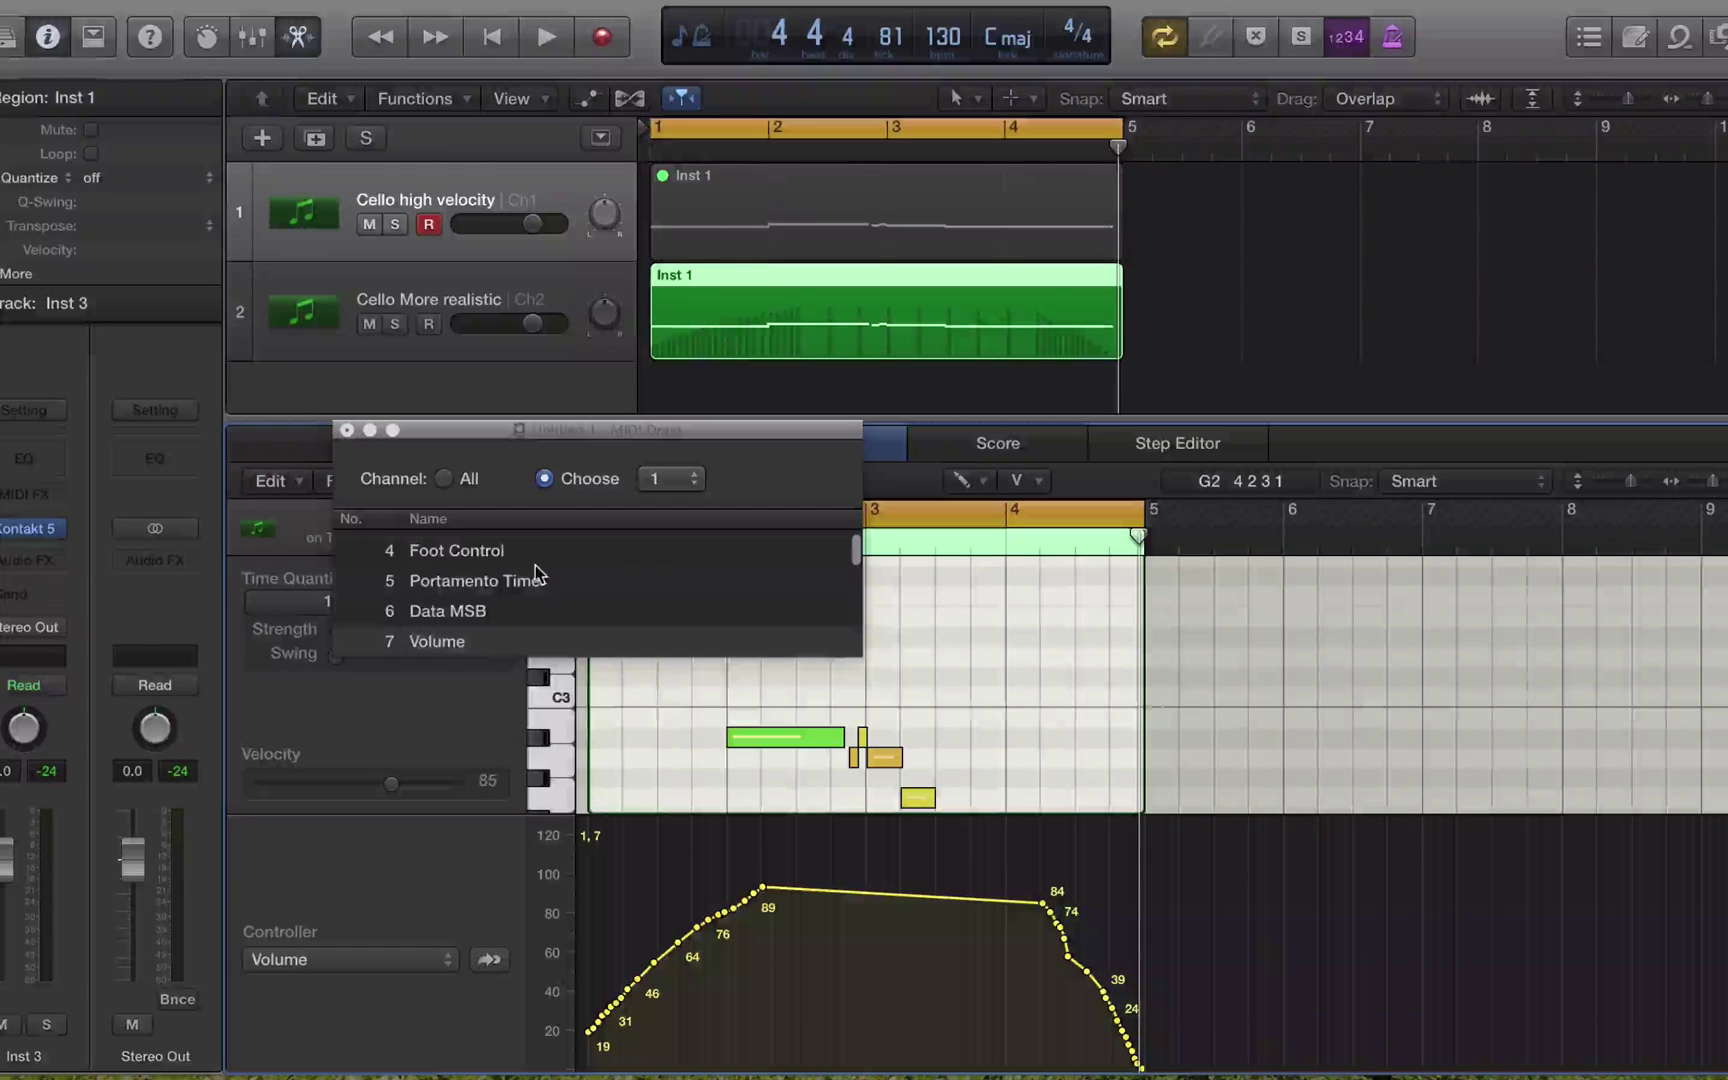
scroll(535, 566, "up", 4)
scroll(535, 566, "down", 3)
scroll(535, 566, "up", 1)
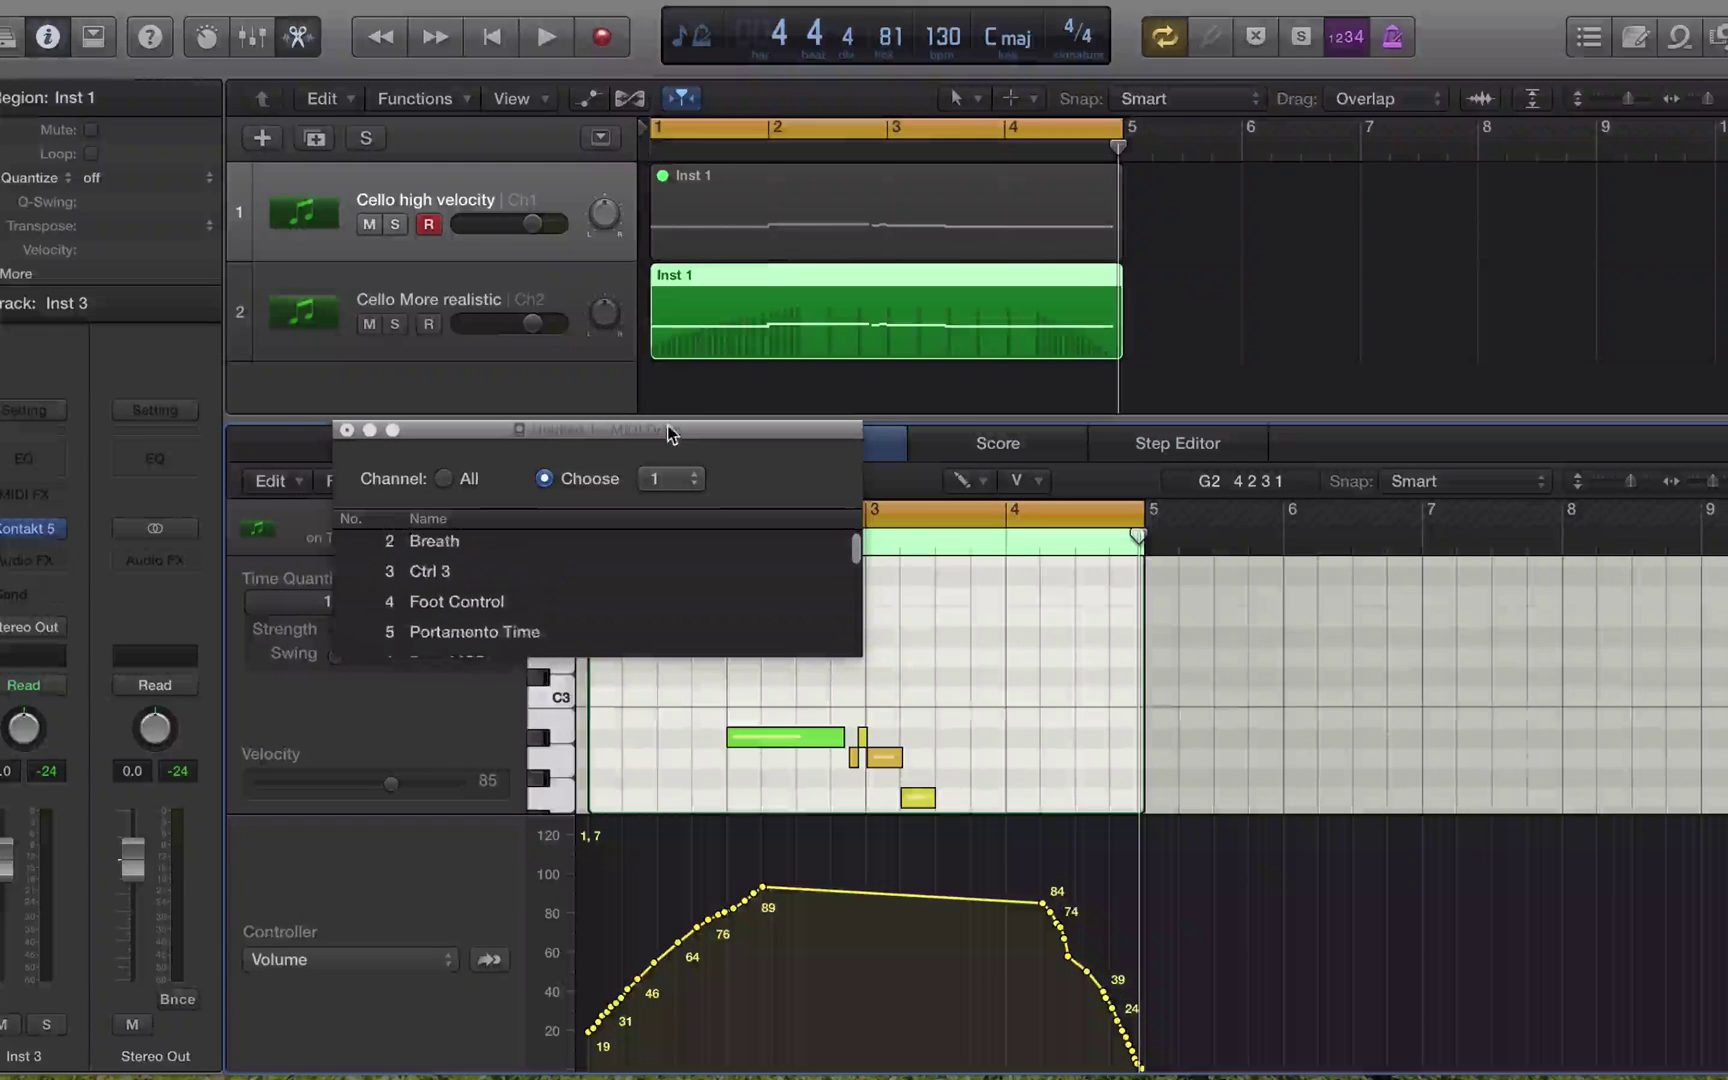
left_click_drag(667, 427, 730, 224)
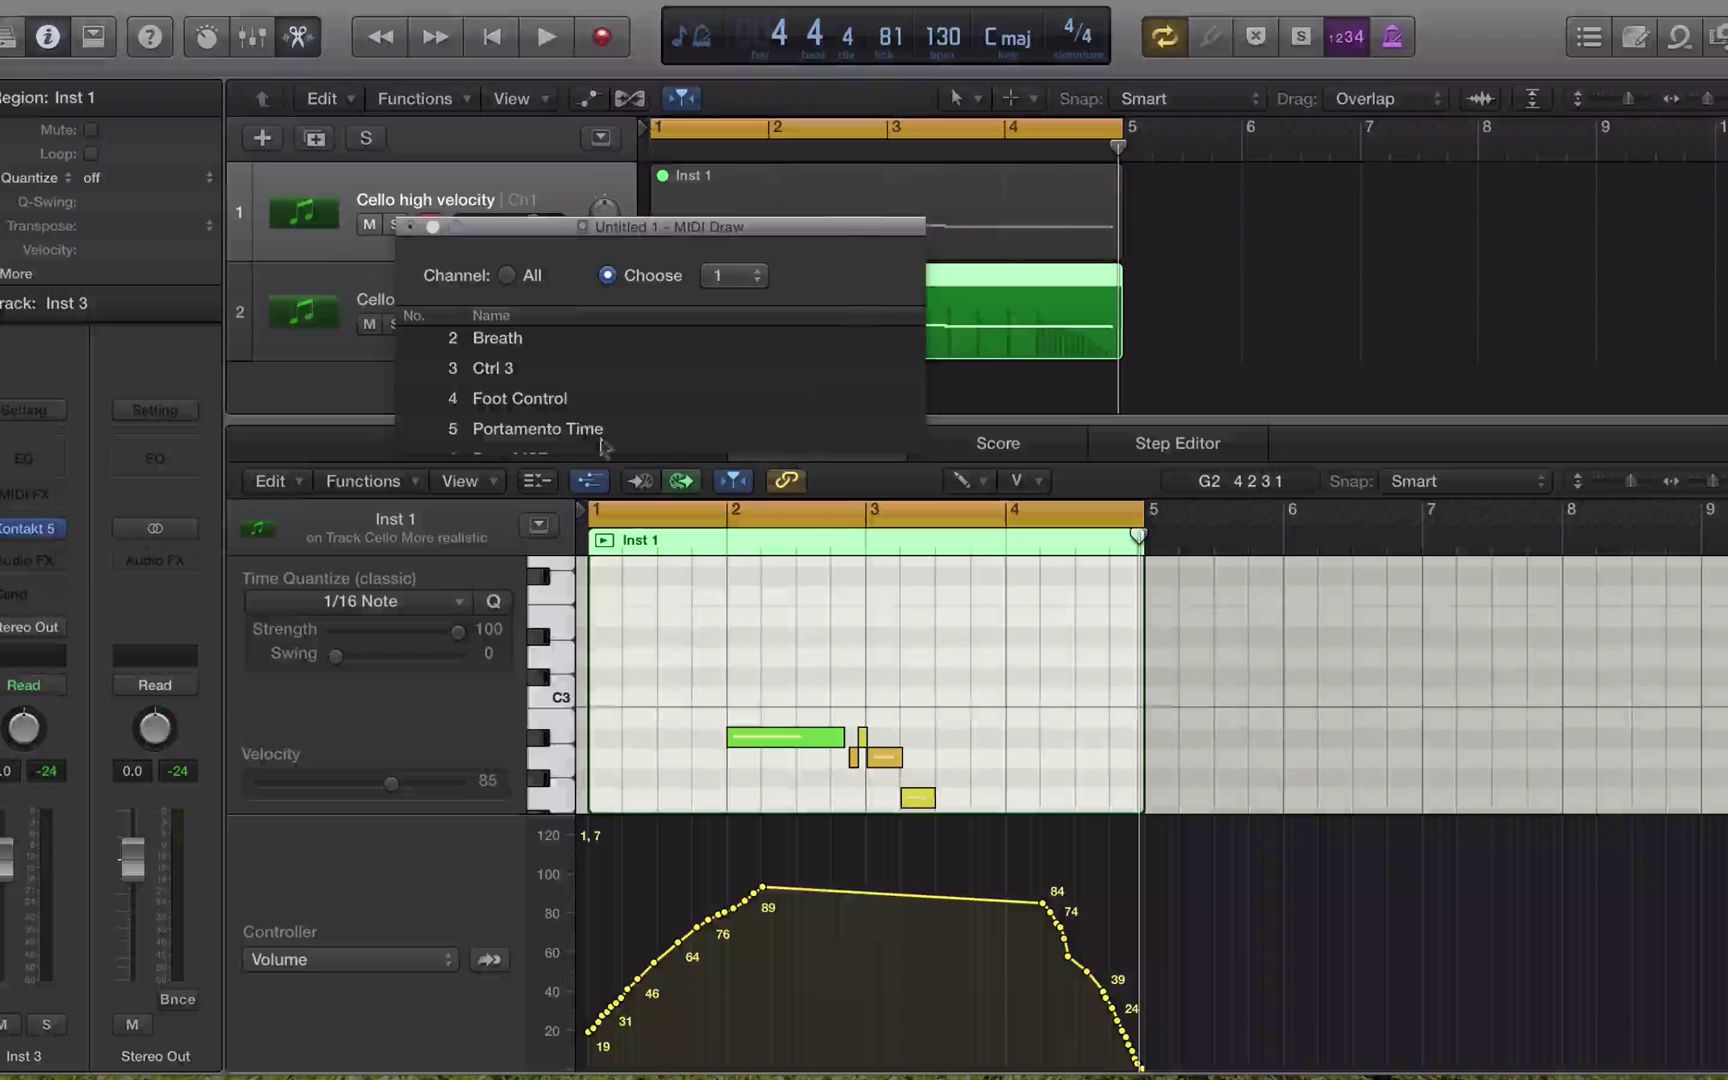
scroll(585, 432, "down", 10)
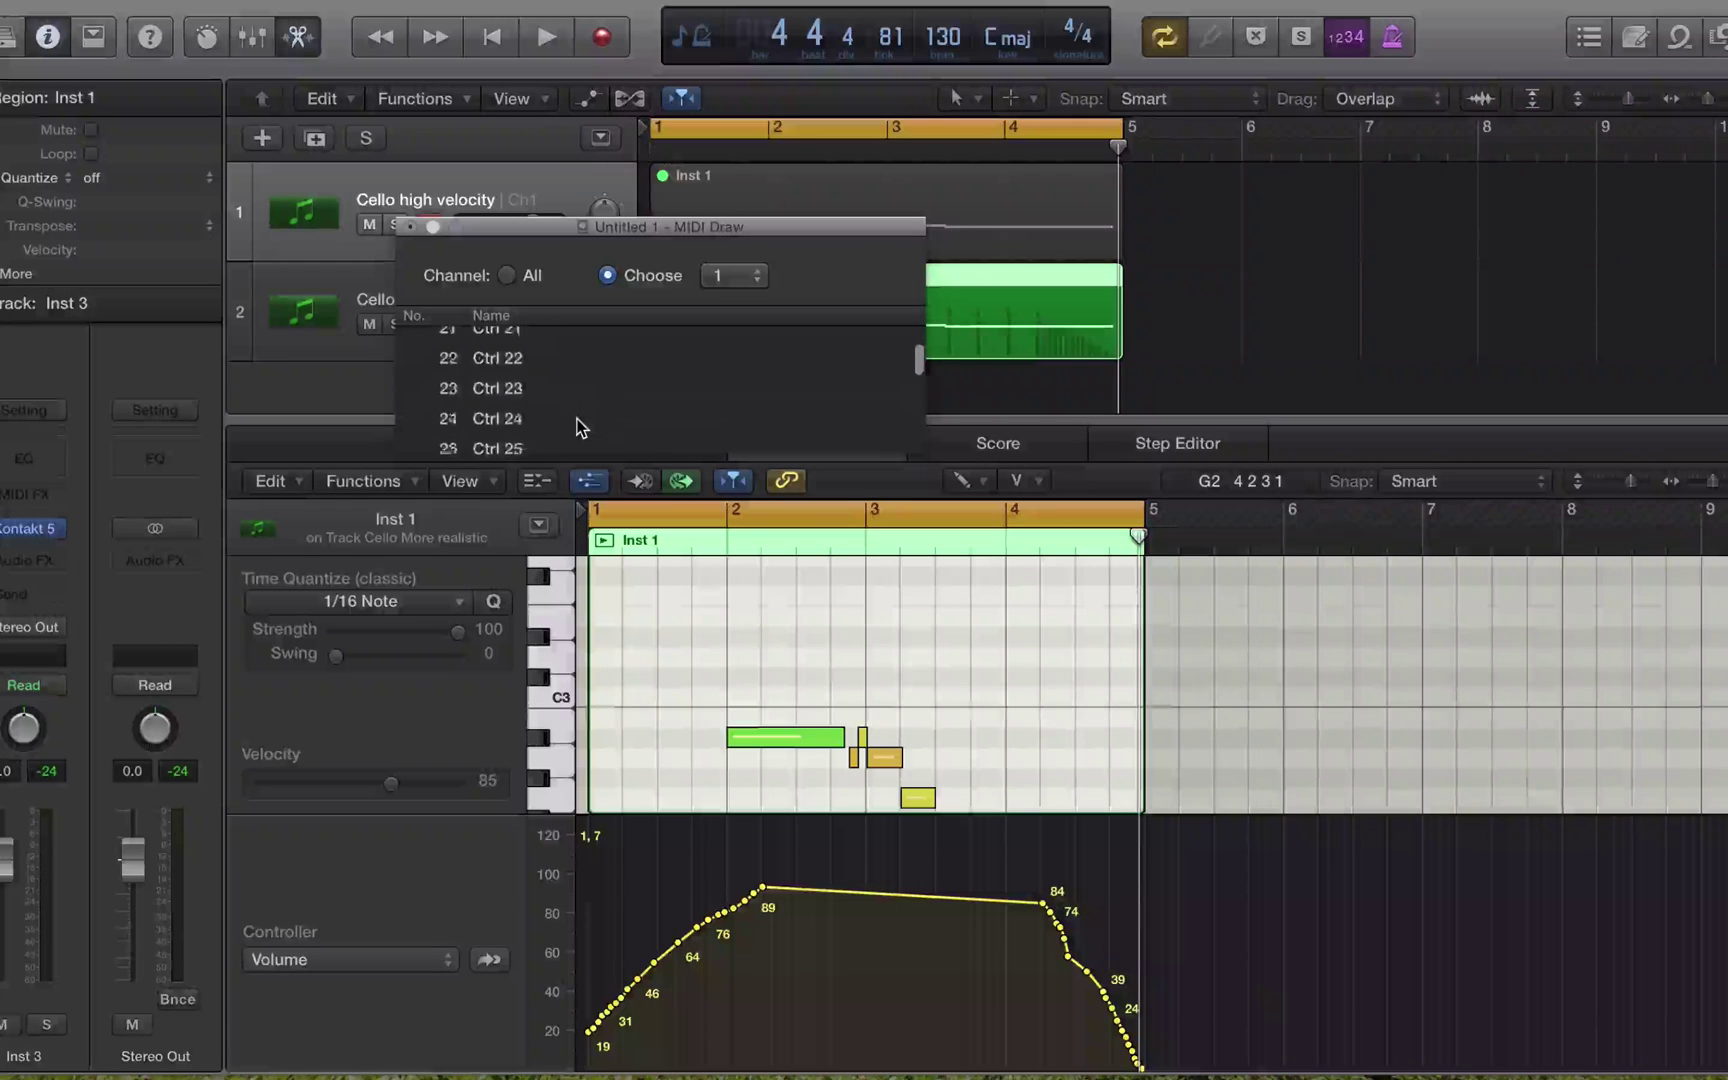
scroll(582, 428, "down", 4)
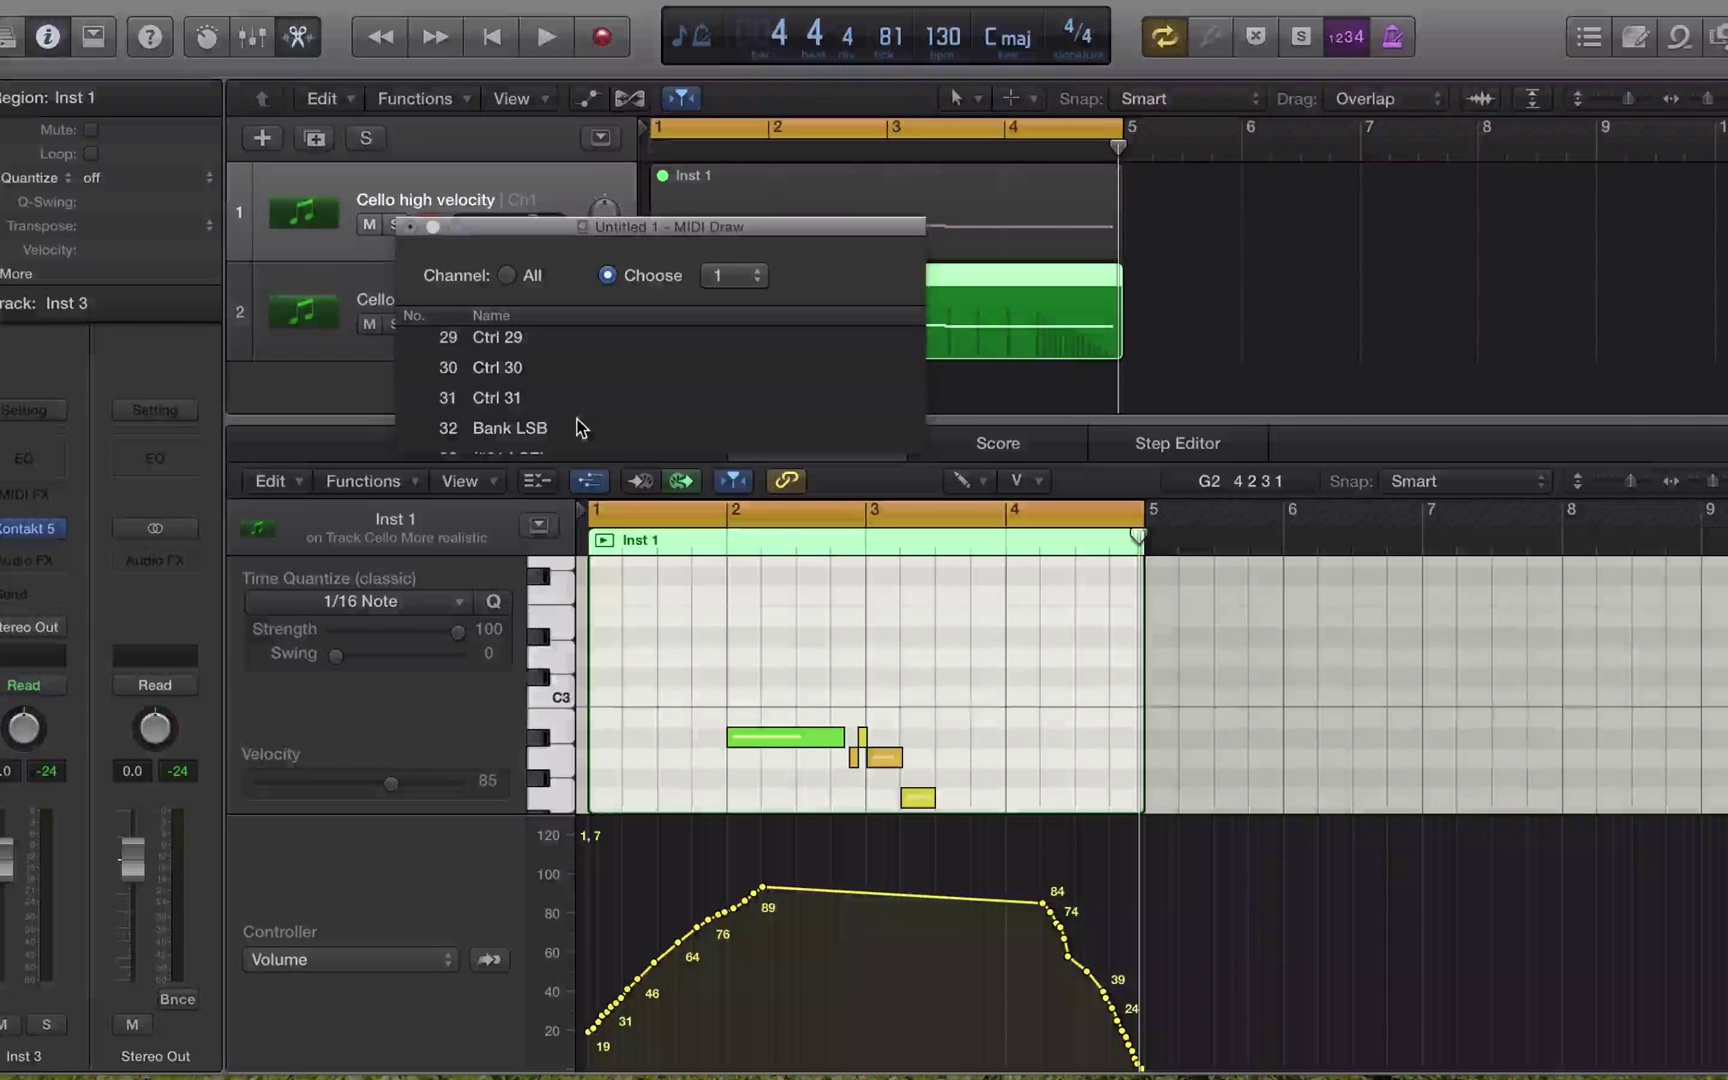
left_click(495, 370)
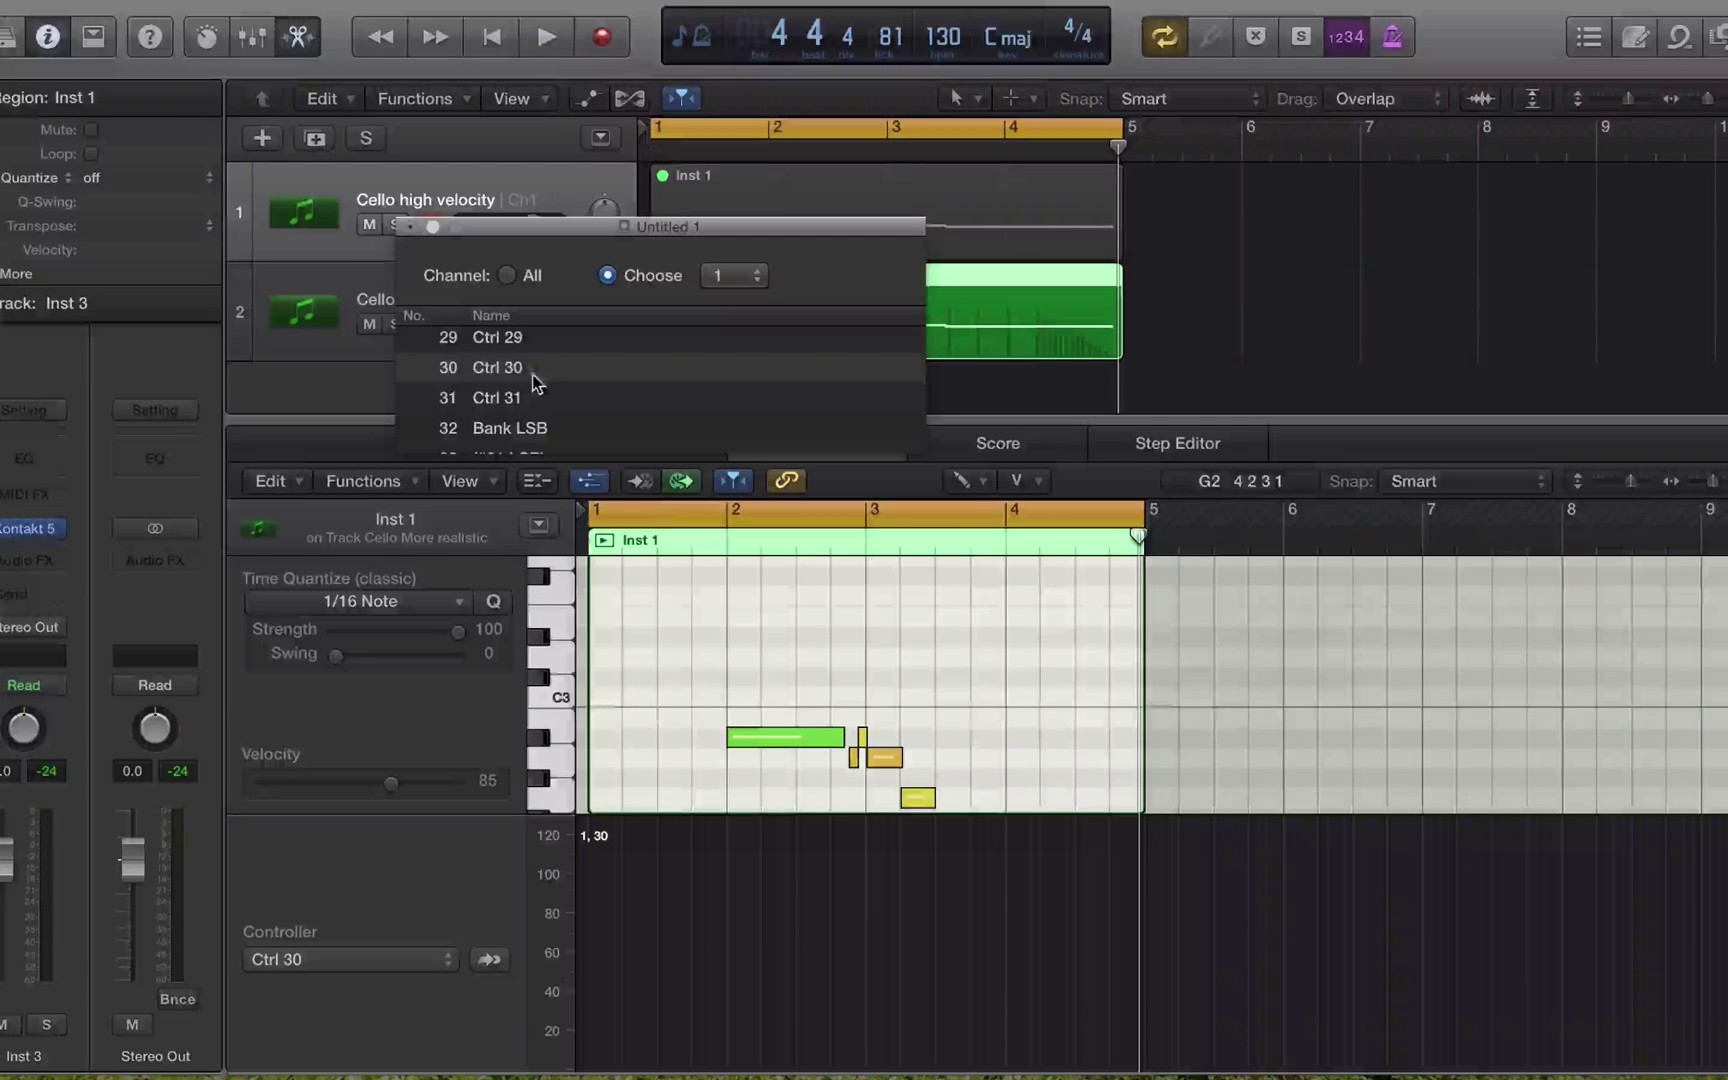
left_click(408, 228)
Step: Switch the controller lane back to Volume to show the crescendo and fade-out curve
left_click(338, 962)
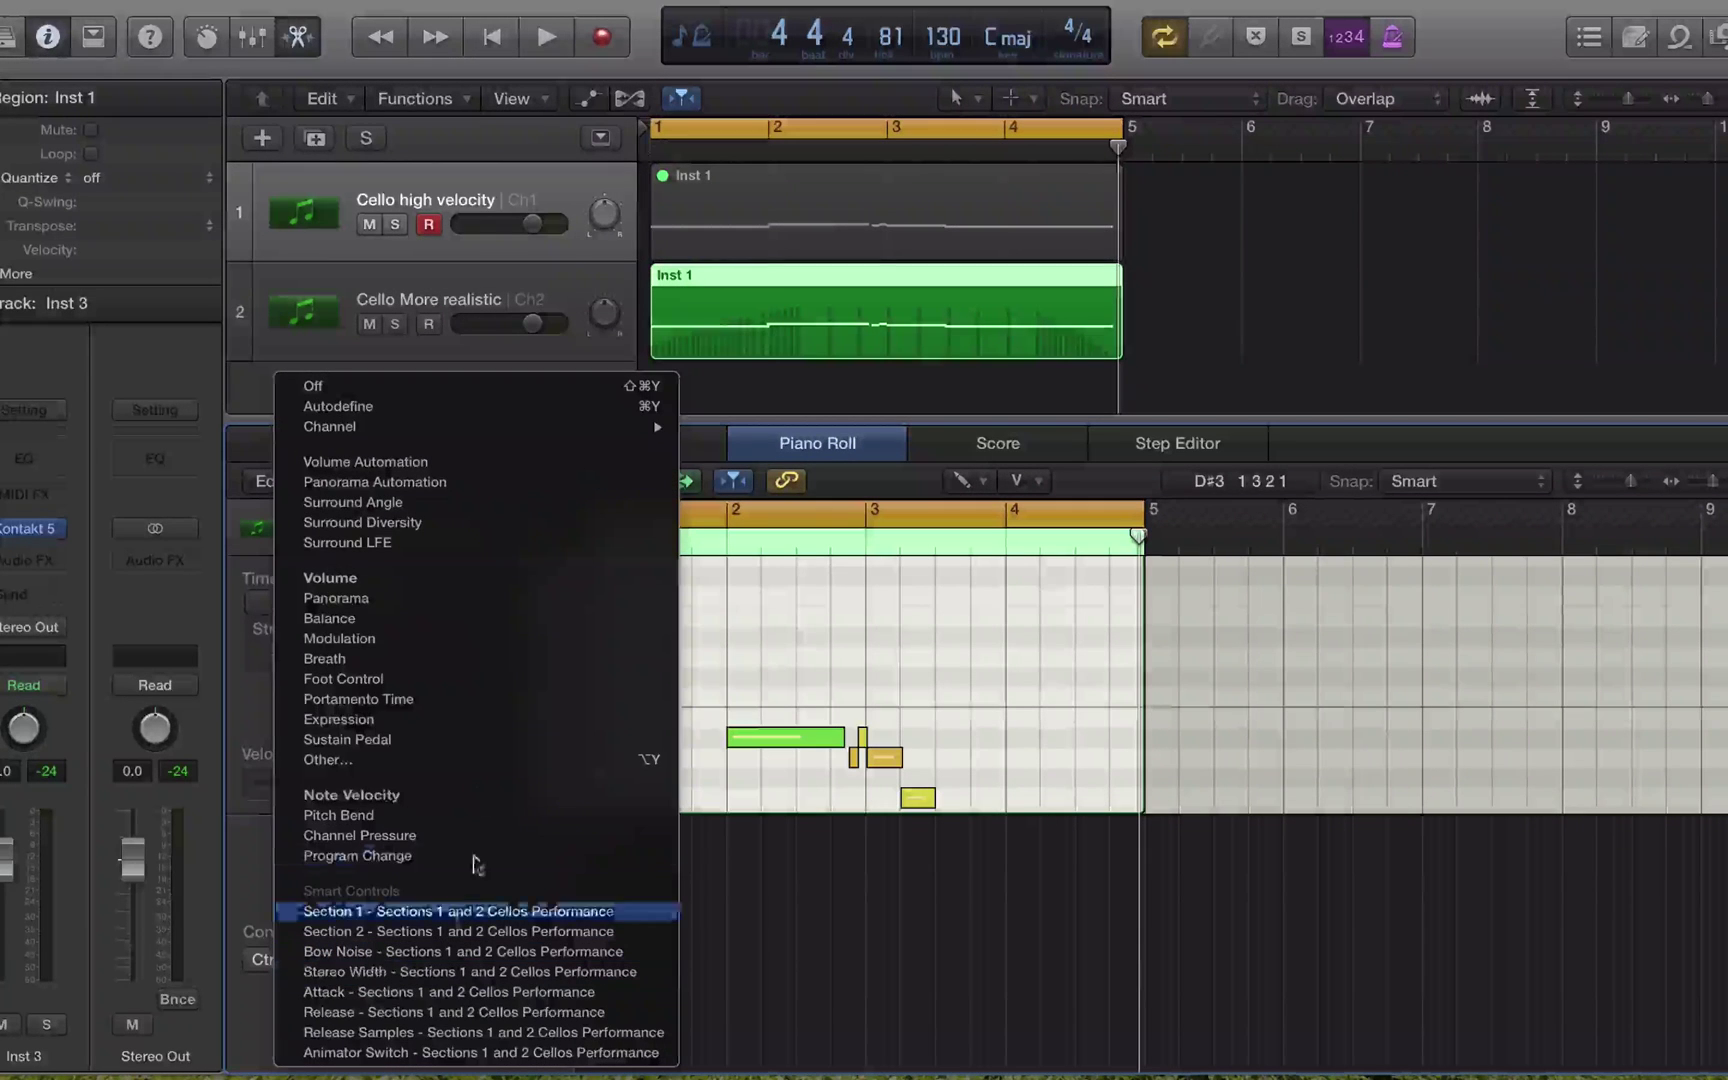
left_click(436, 579)
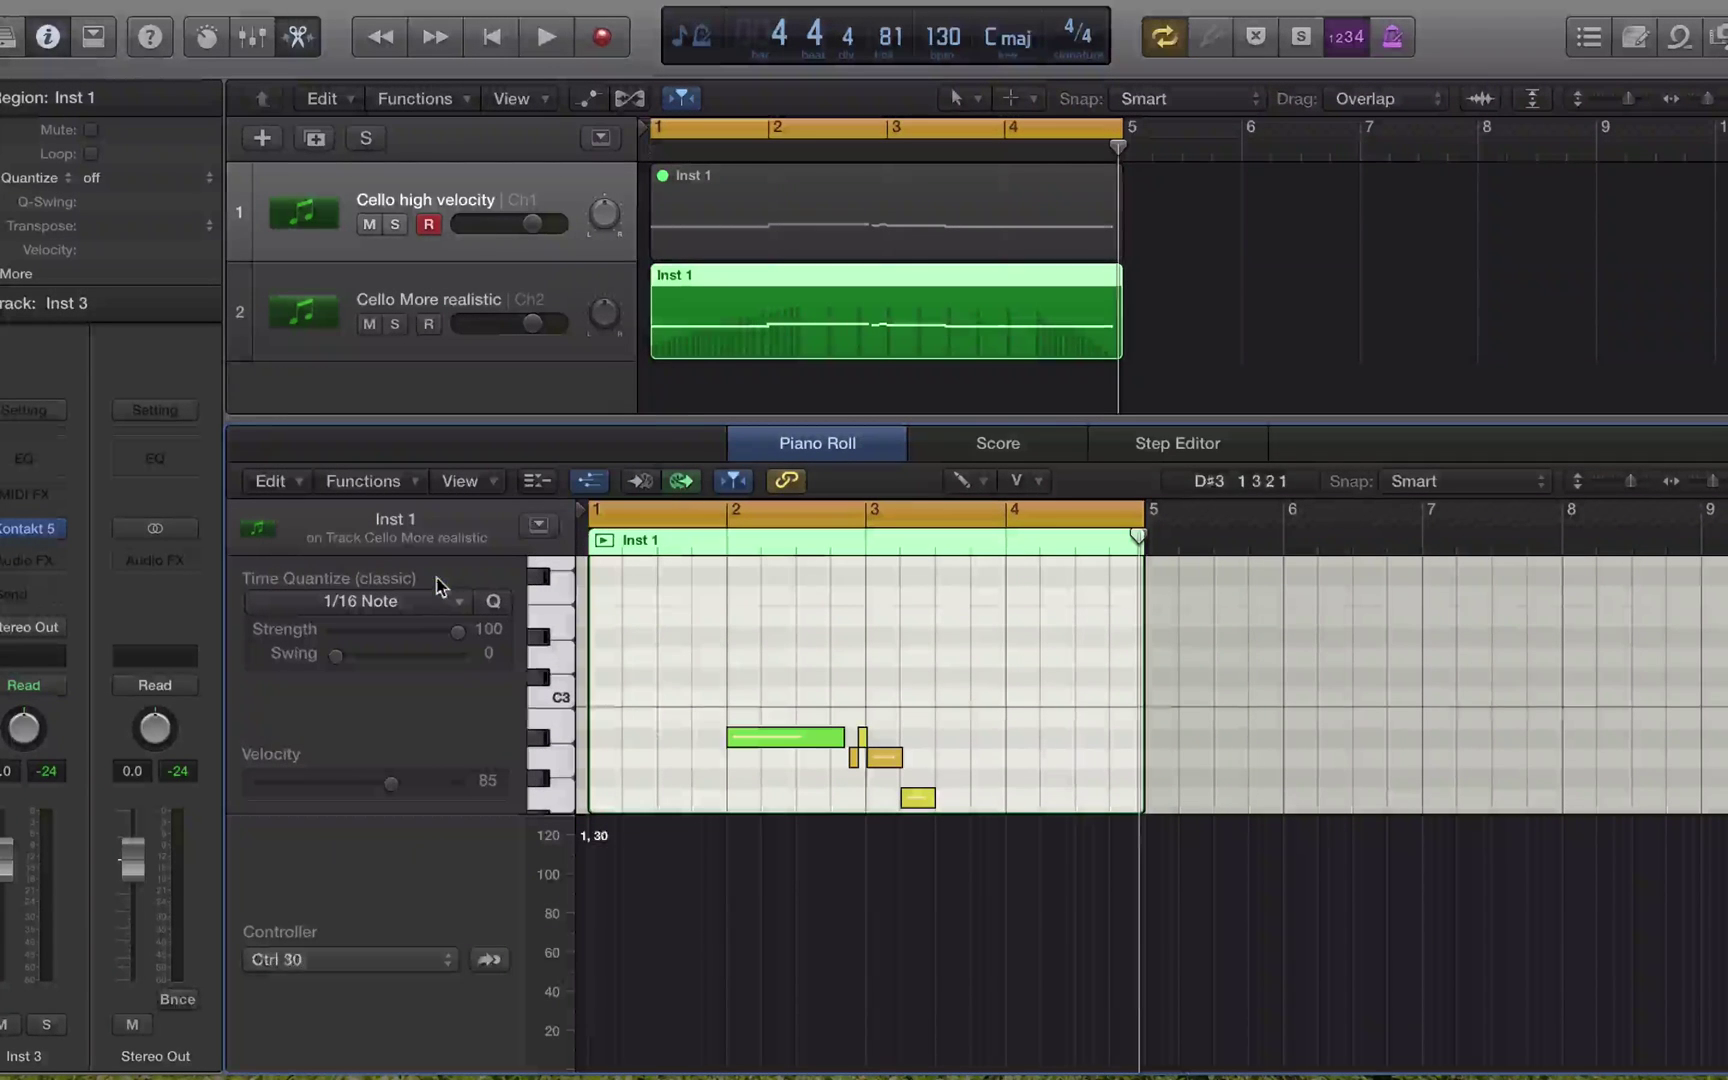
left_click(403, 962)
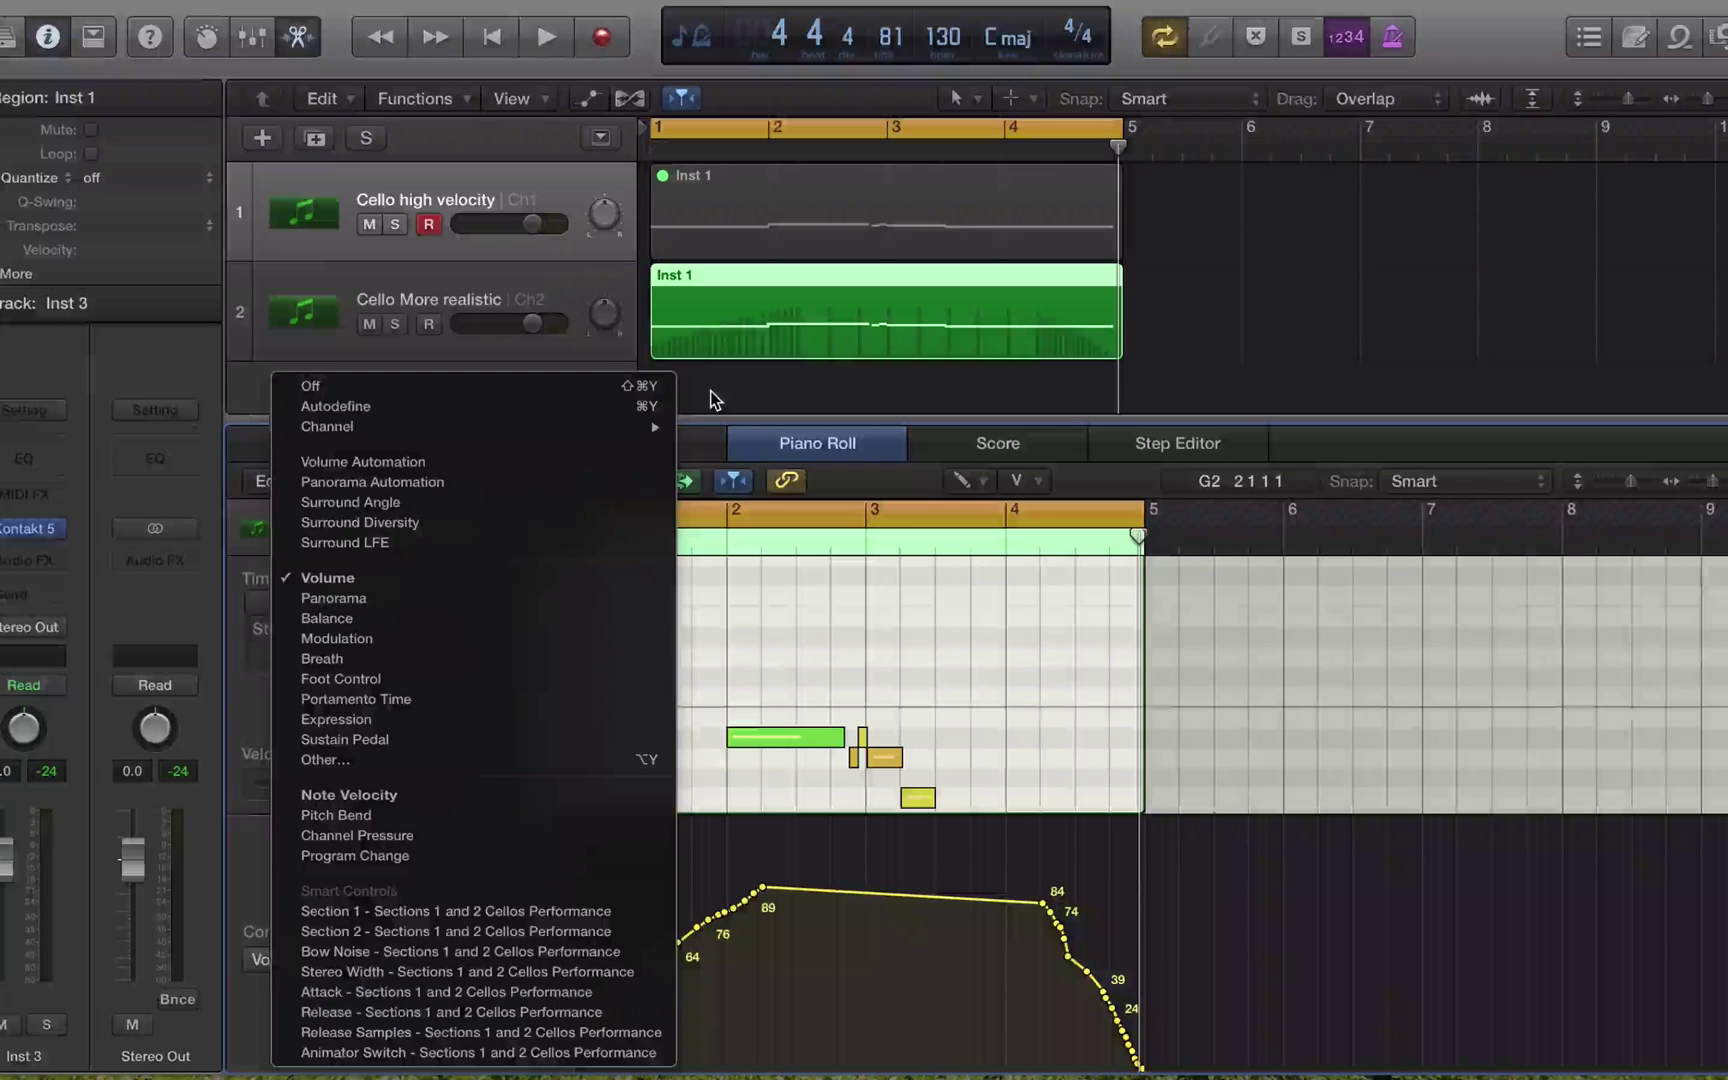
left_click(247, 892)
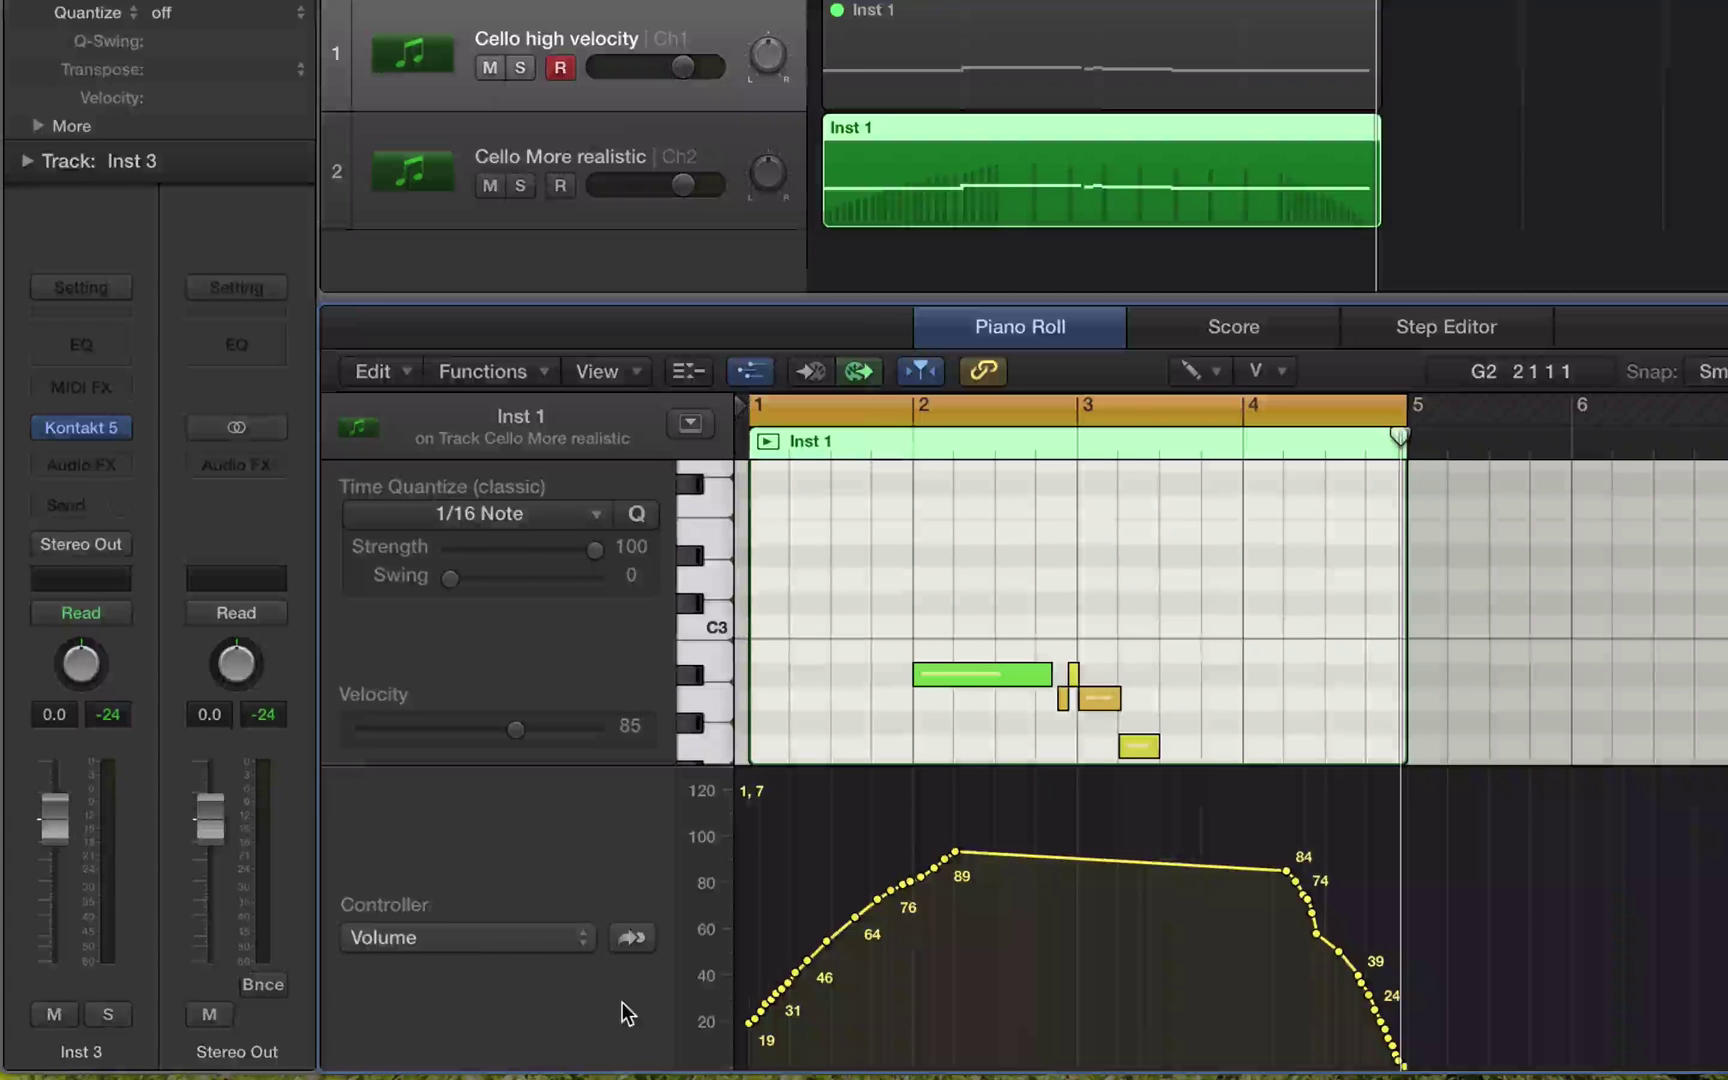
Step: Toggle the lane between Note Velocity and Volume a few times, ending on Volume
left_click(632, 937)
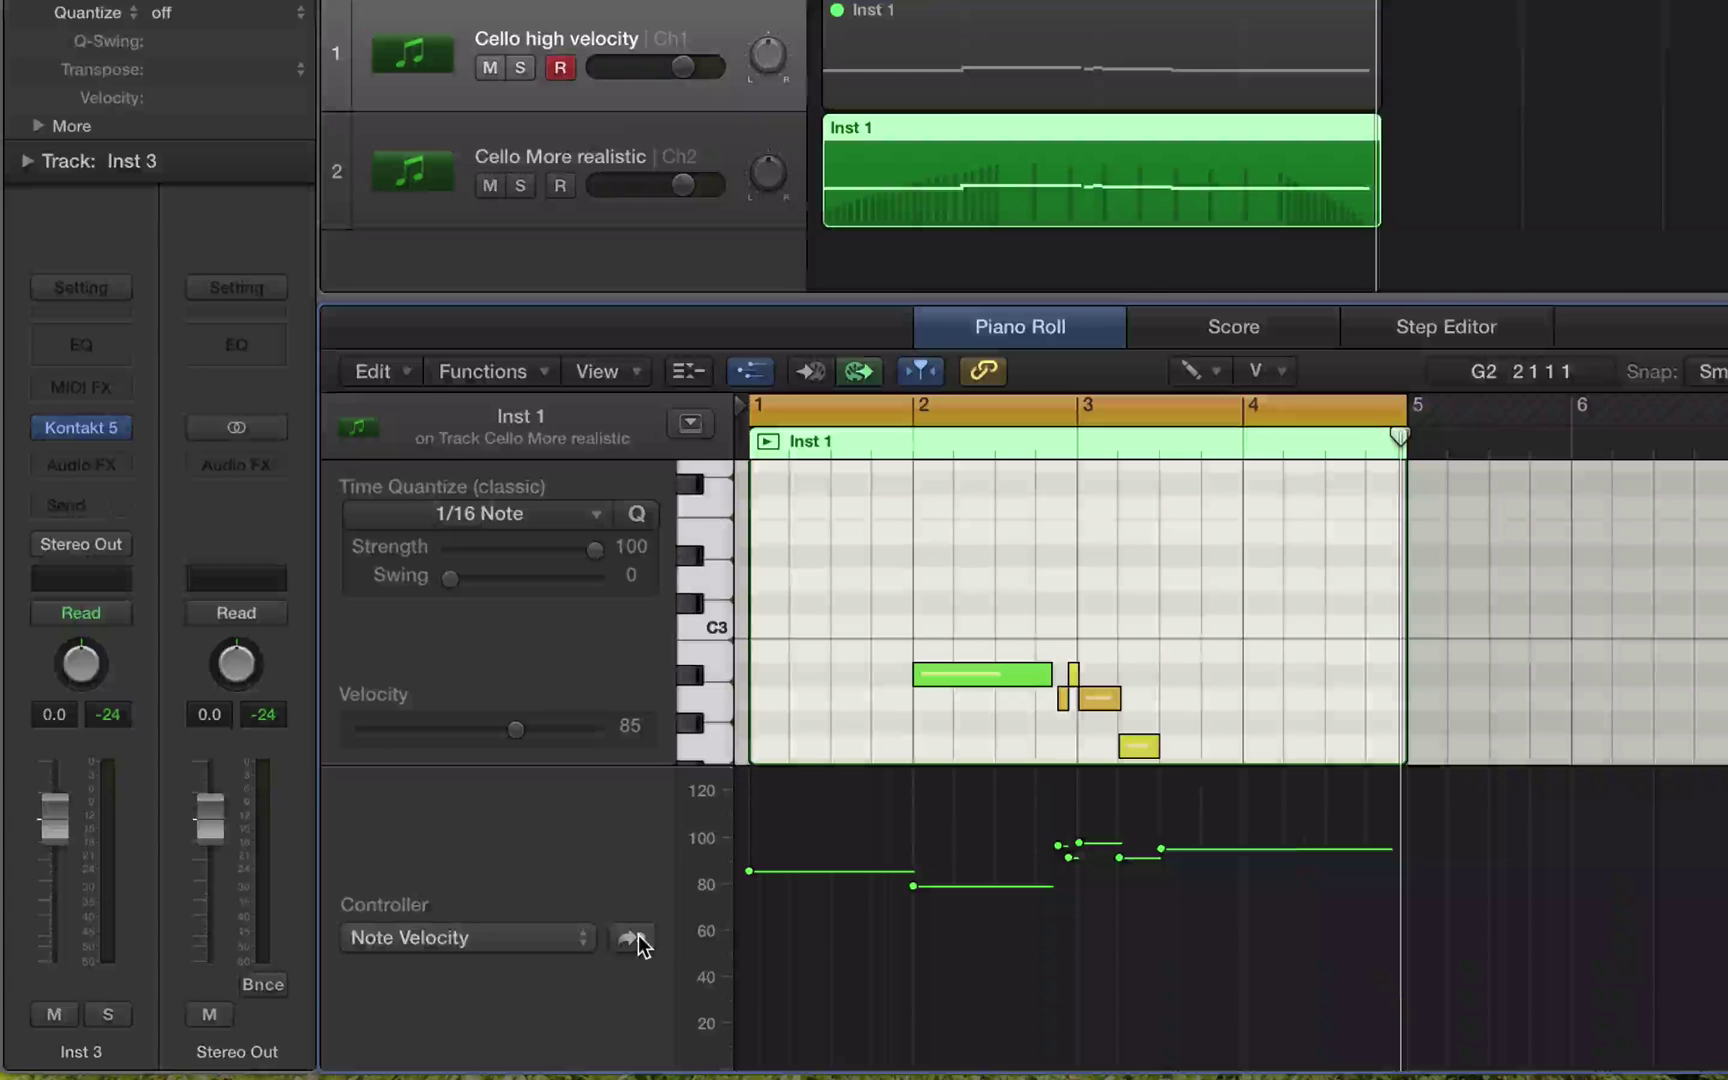
left_click(637, 936)
left_click(637, 936)
left_click(637, 936)
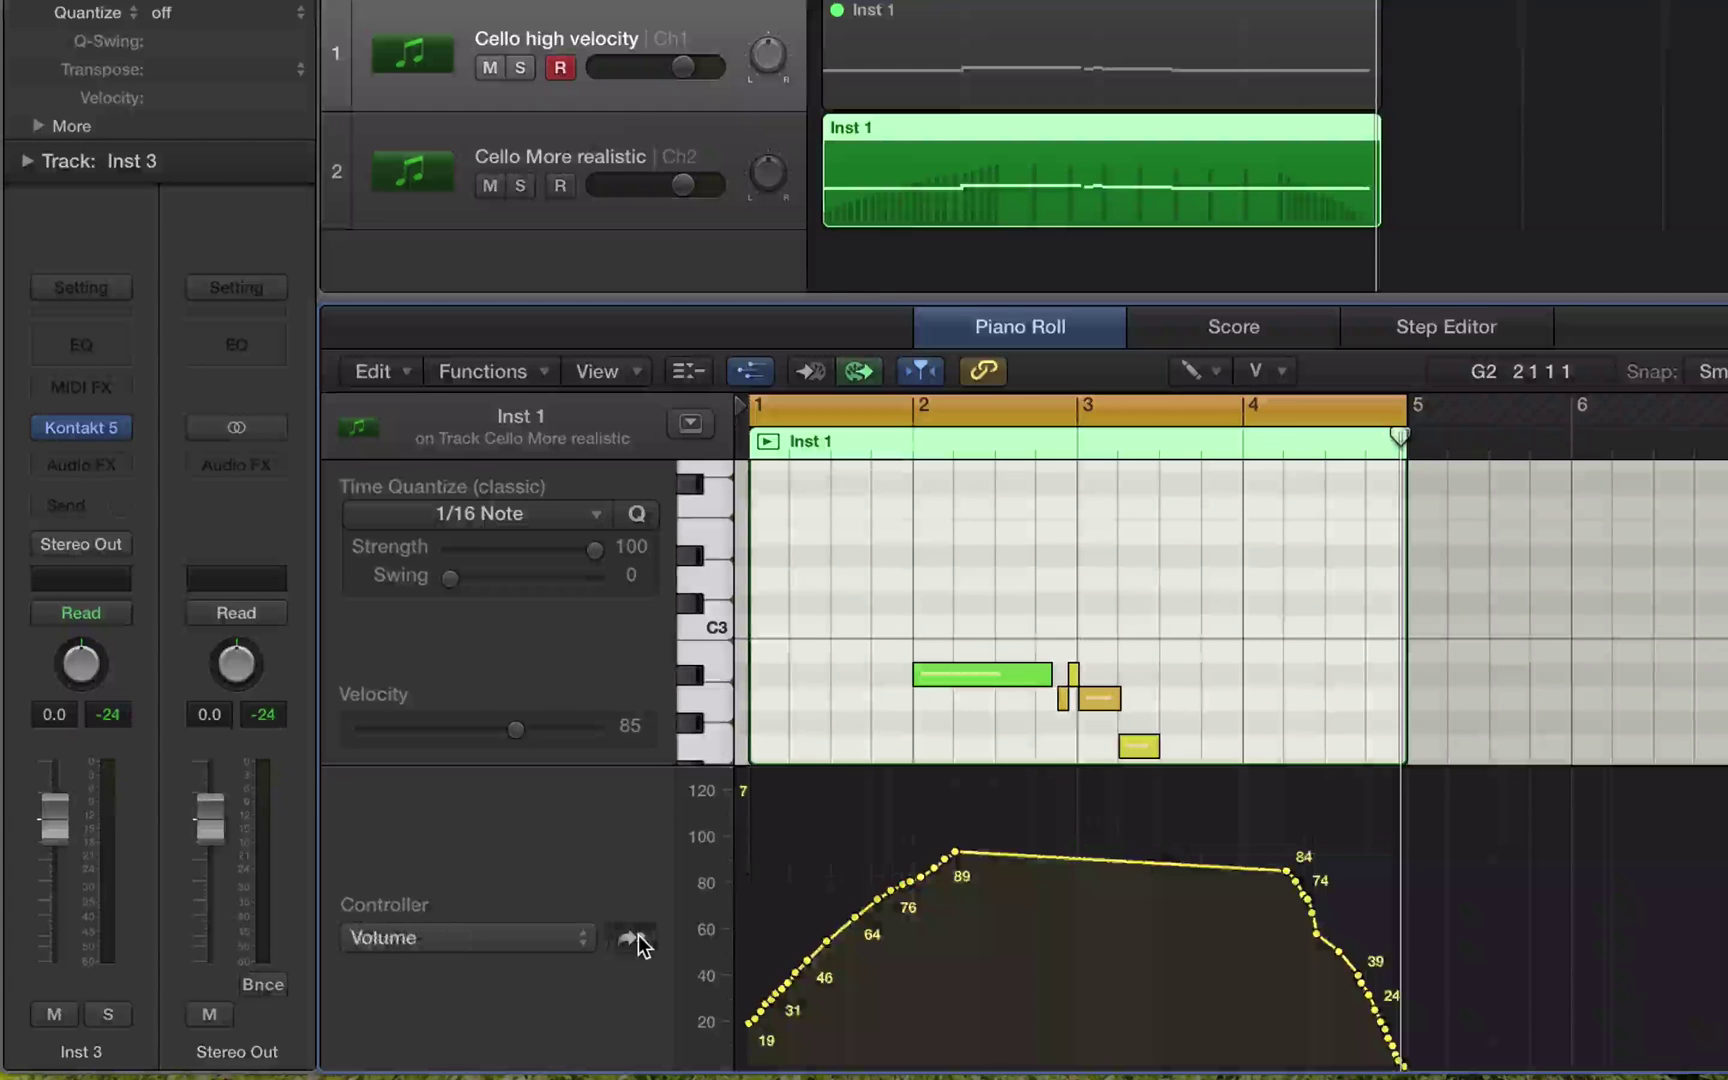
left_click(637, 937)
left_click(637, 937)
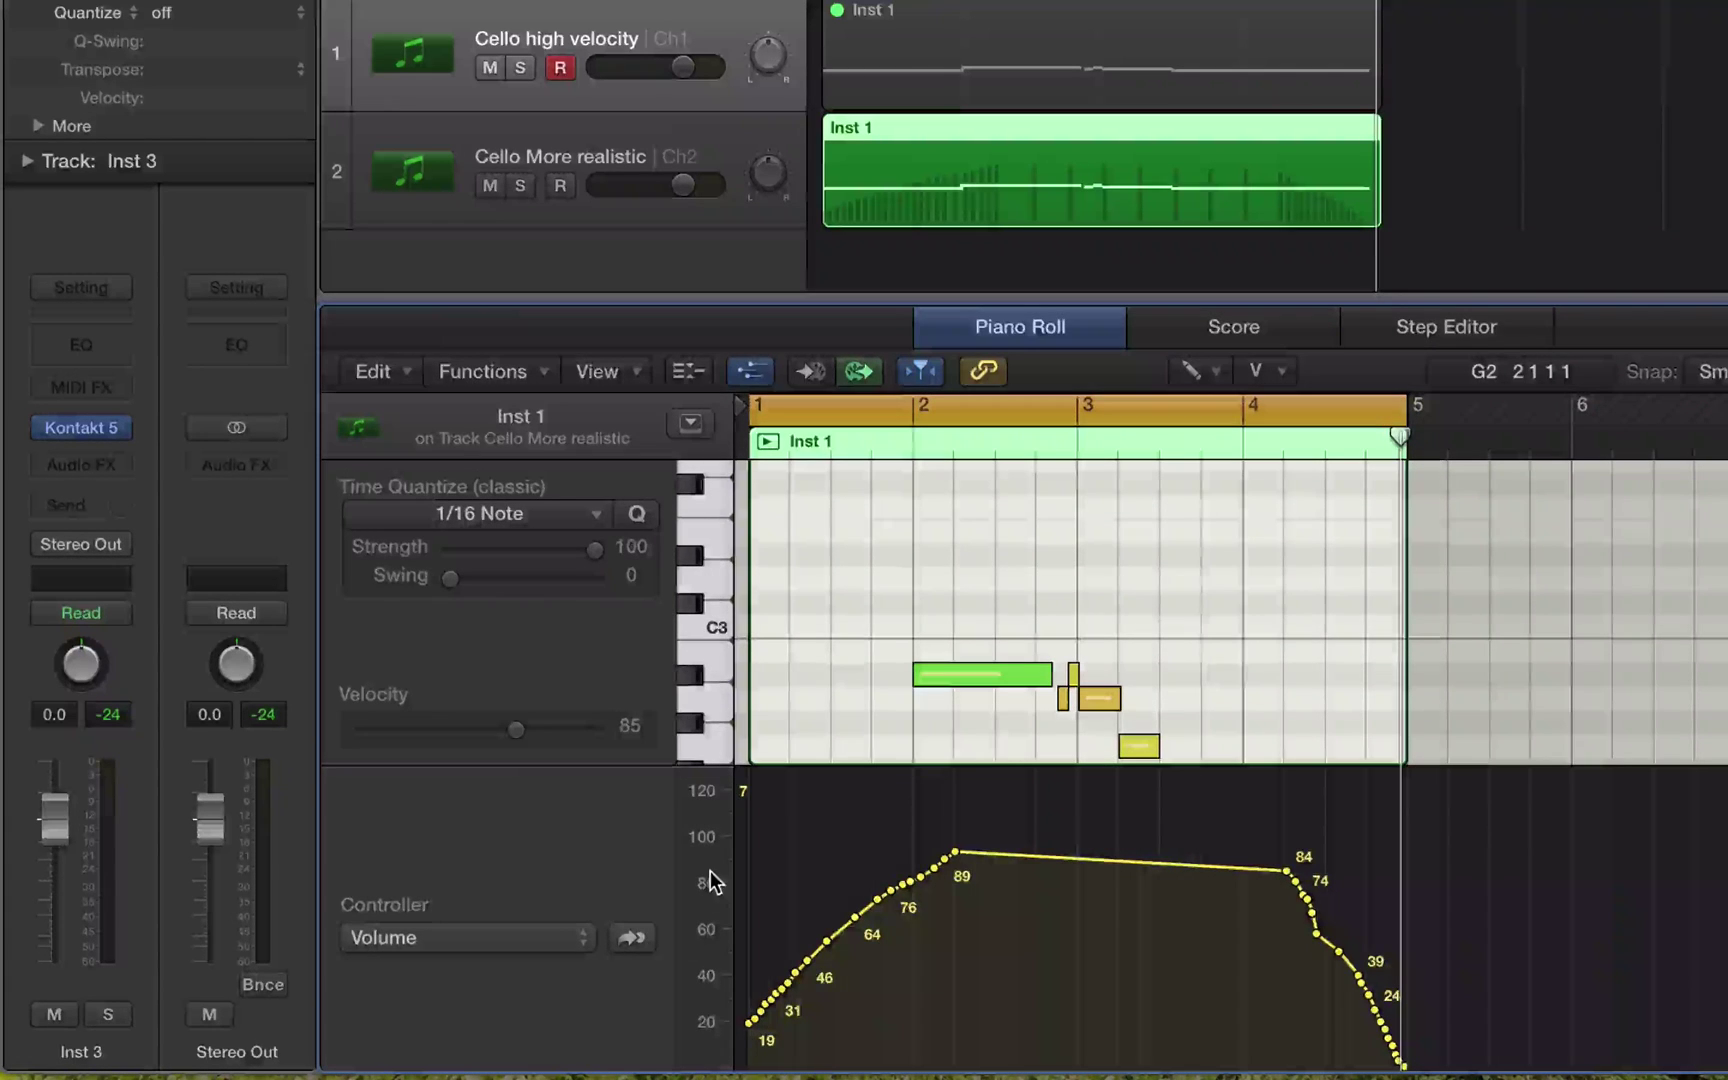
Step: Close the Piano Roll editor with X
key("x")
key("x")
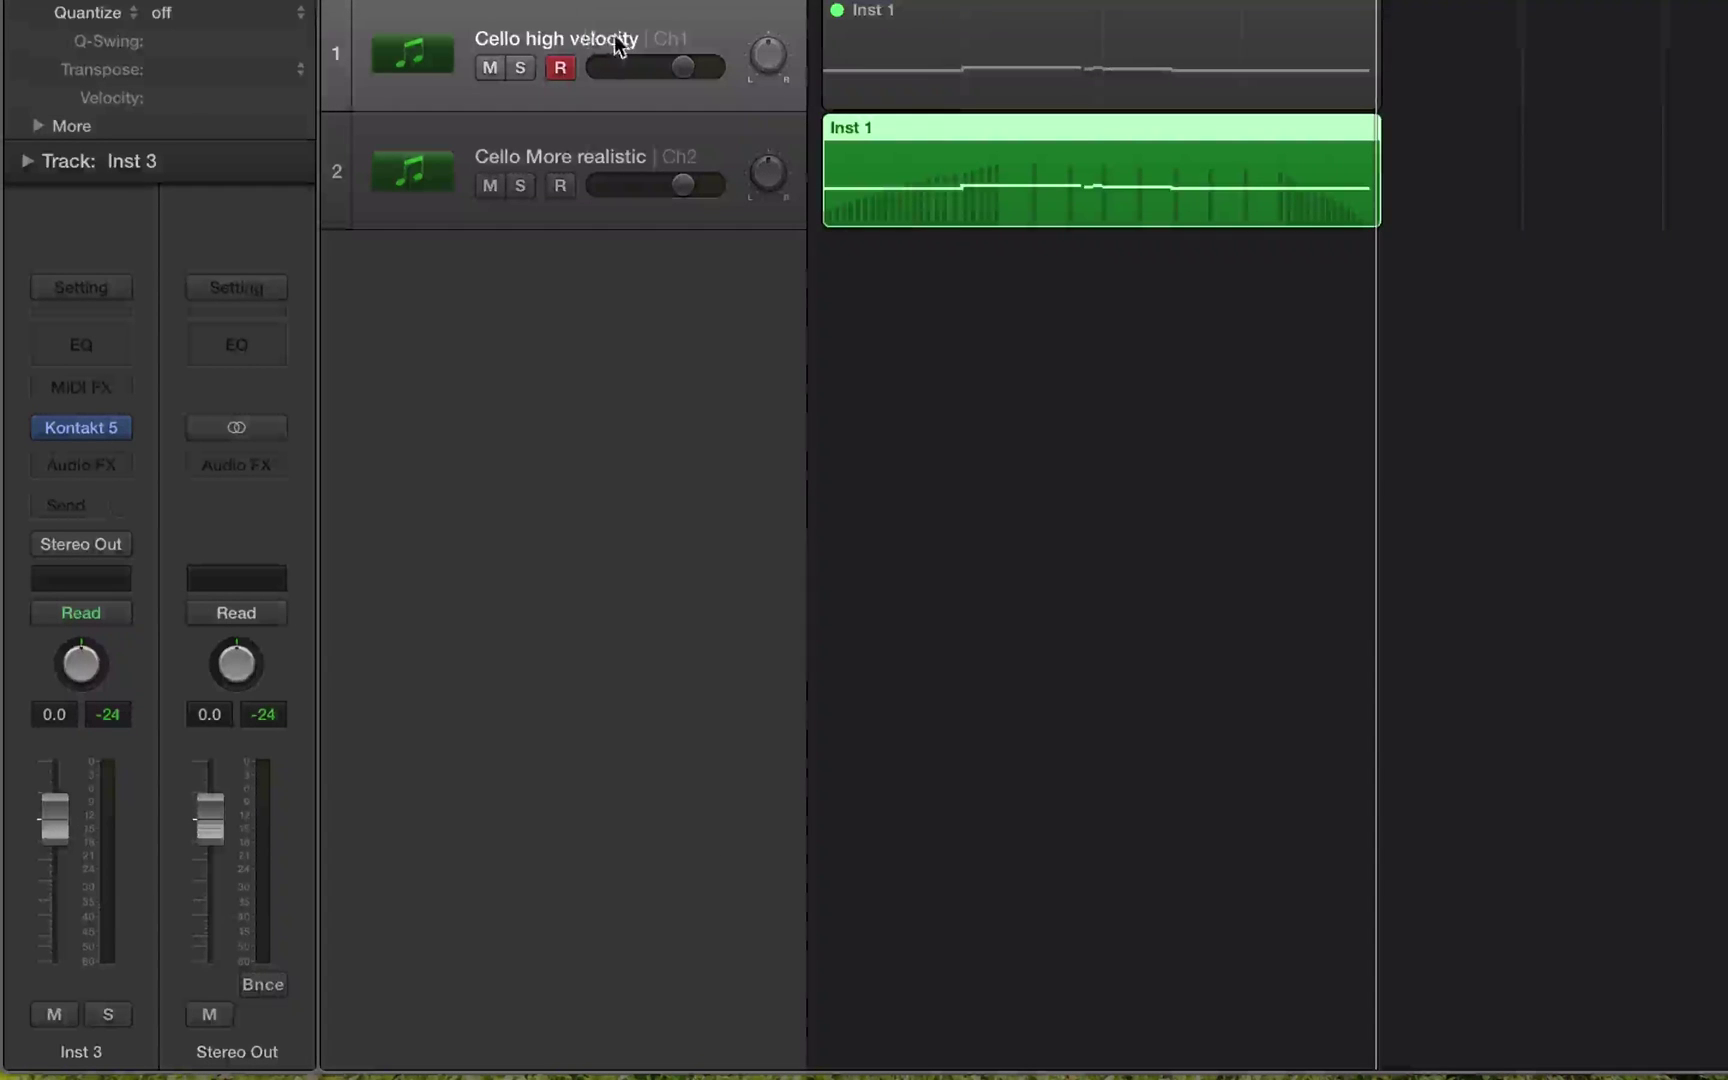
Step: Lower the Cello high velocity track's volume to -5.9 dB
mouse_move(683, 67)
left_mouse_down()
mouse_move(630, 67)
mouse_move(683, 67)
left_mouse_up()
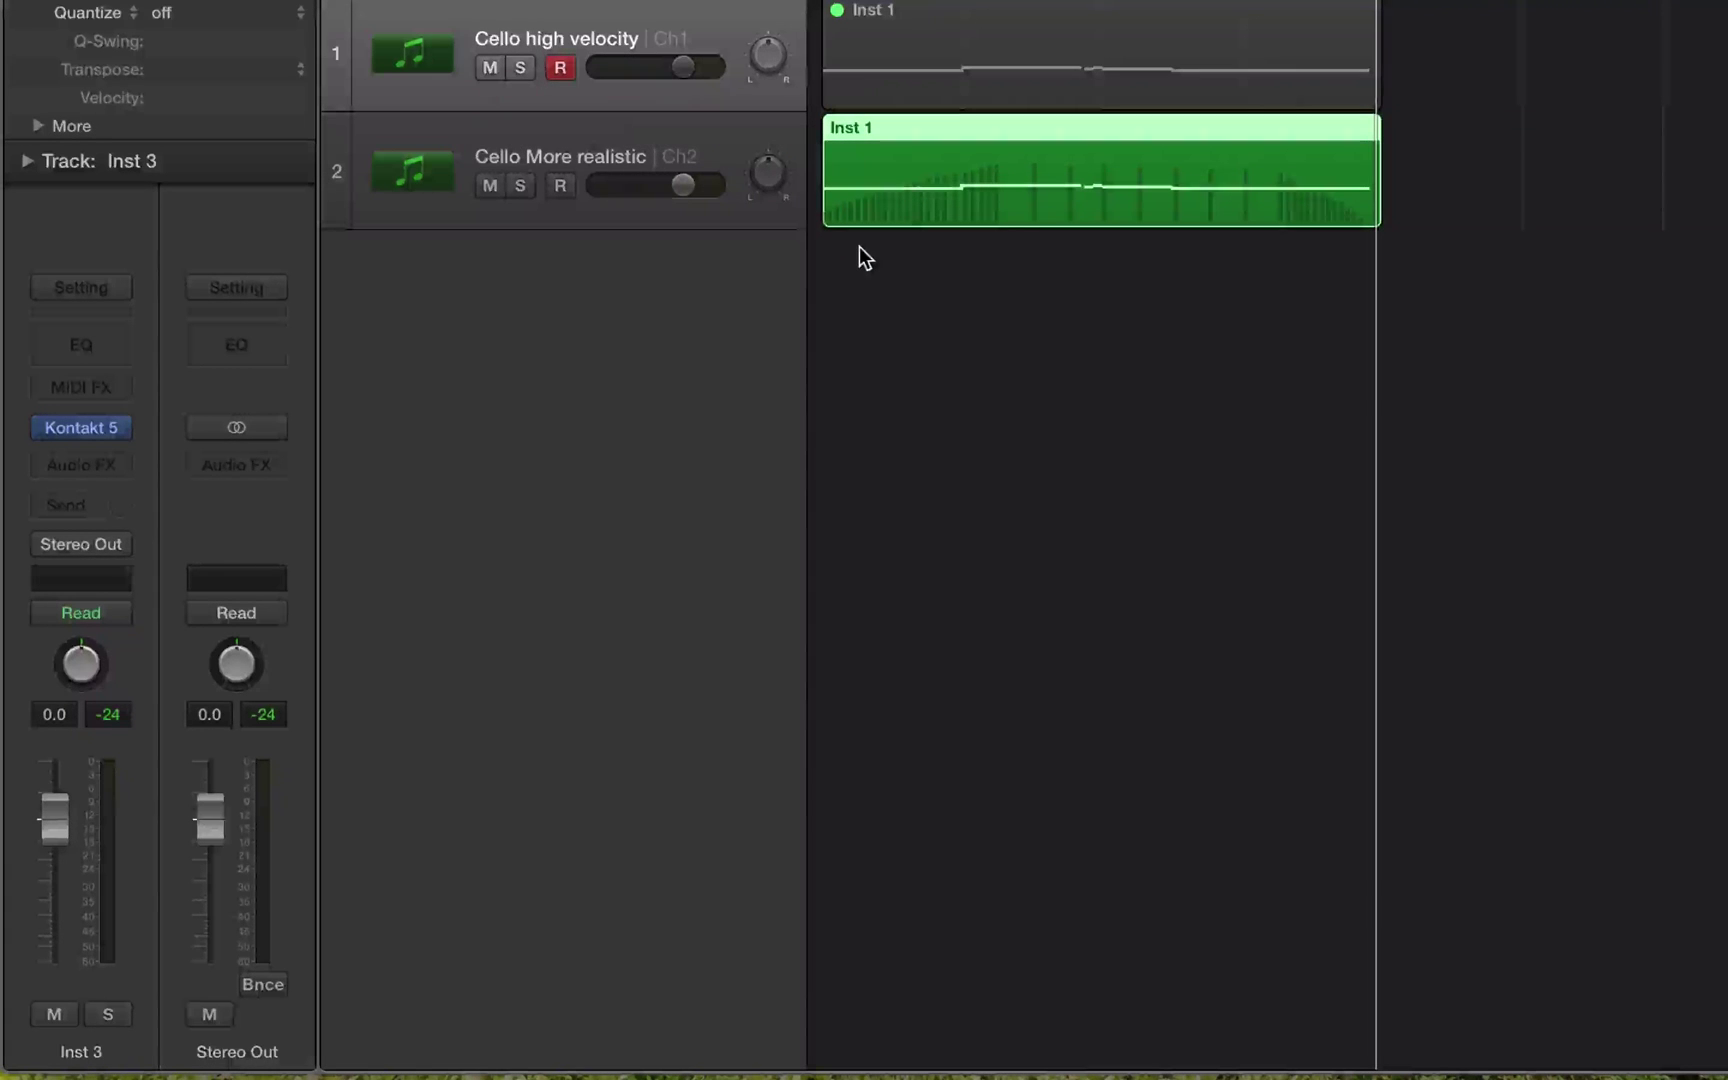